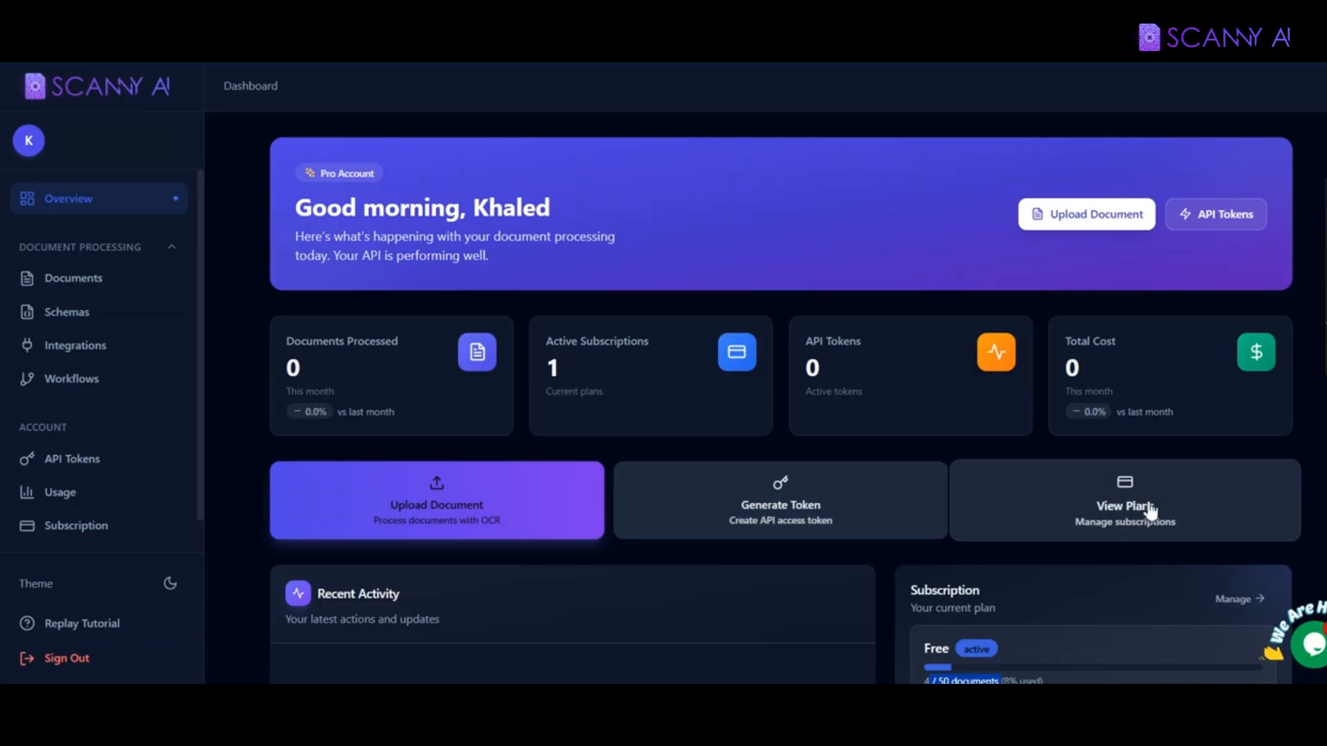
Step: Highlight the documents-used count in the plan's usage line
scroll(781, 397, down, 3)
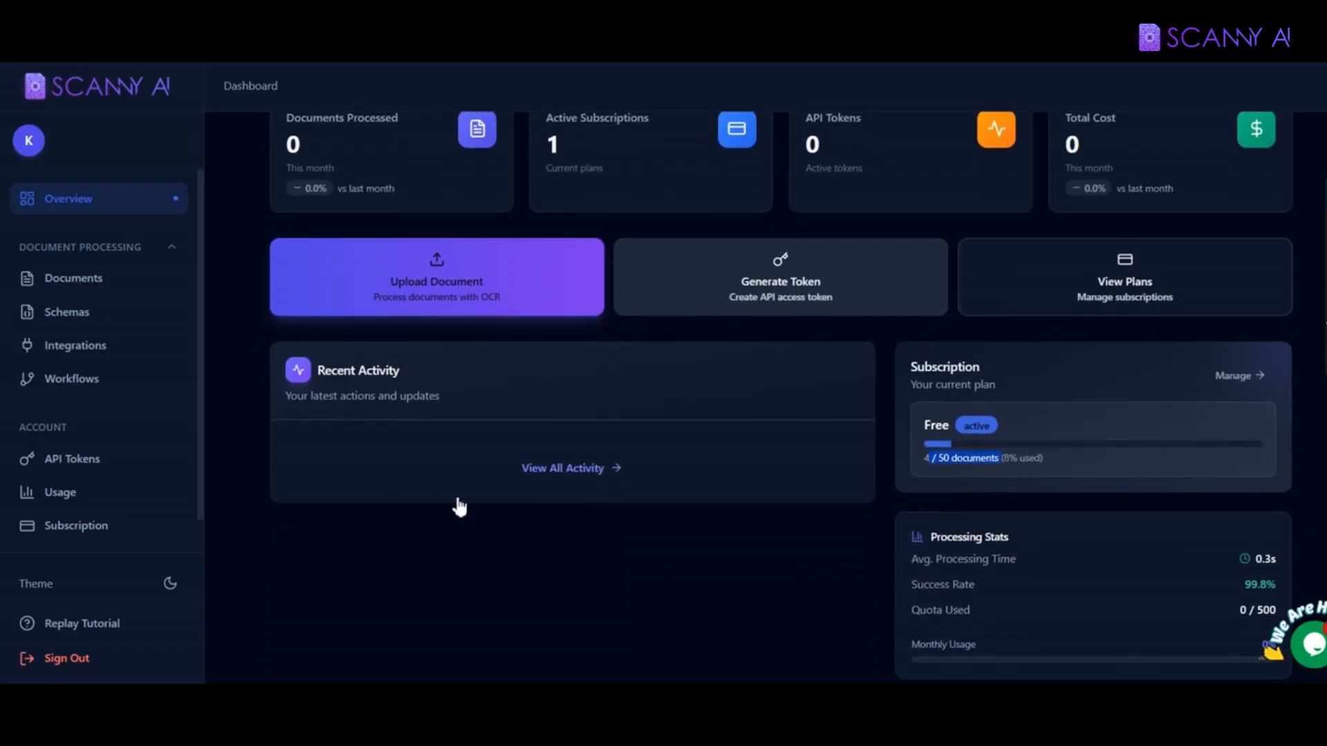
click(957, 462)
drag(930, 463, 1011, 463)
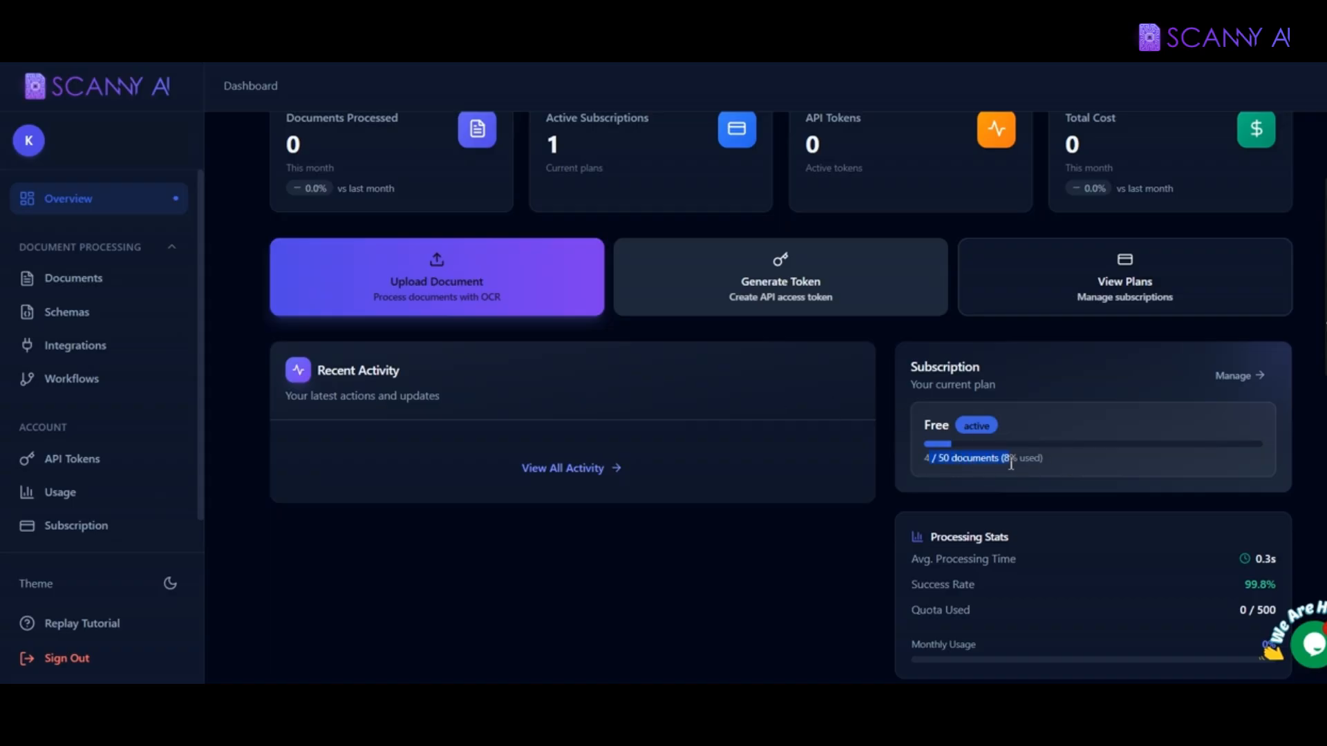
Step: Upload and process PASSPORT.jpg from the Documents page
click(52, 281)
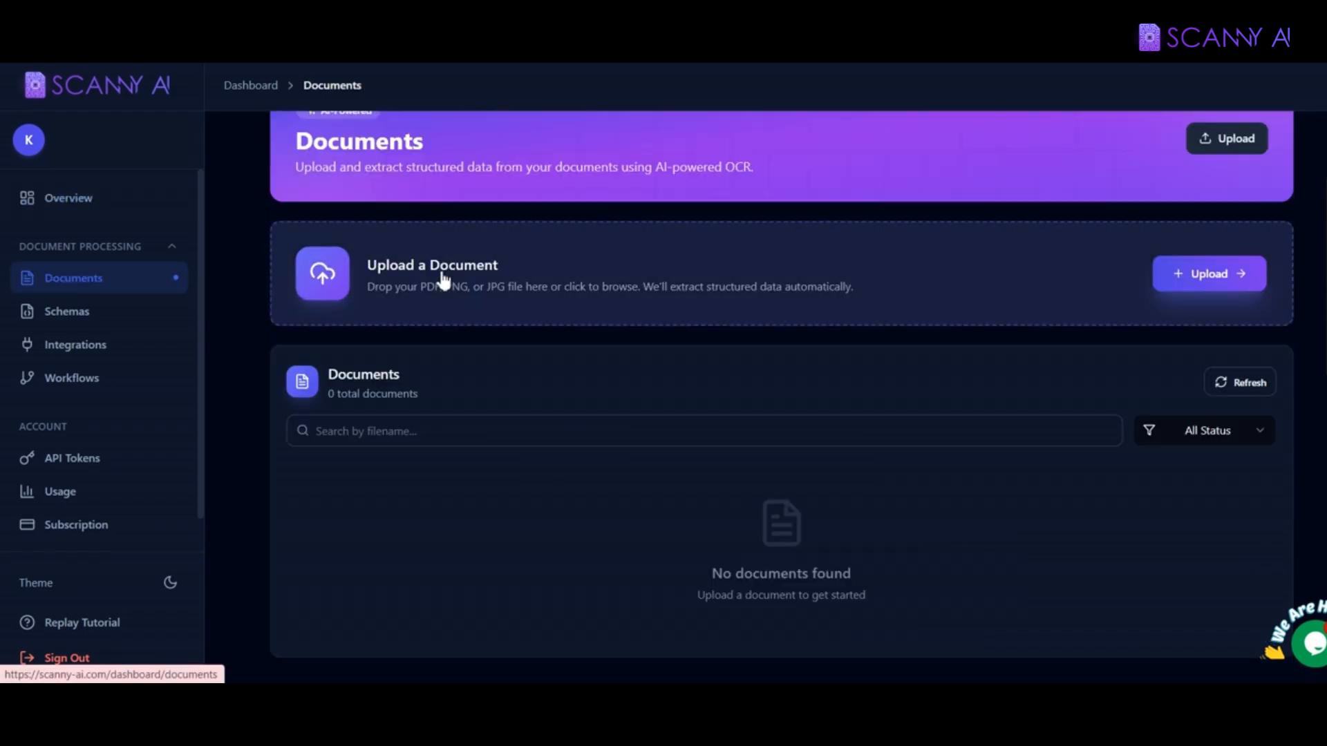
scroll(781, 397, up, 1)
scroll(781, 397, down, 1)
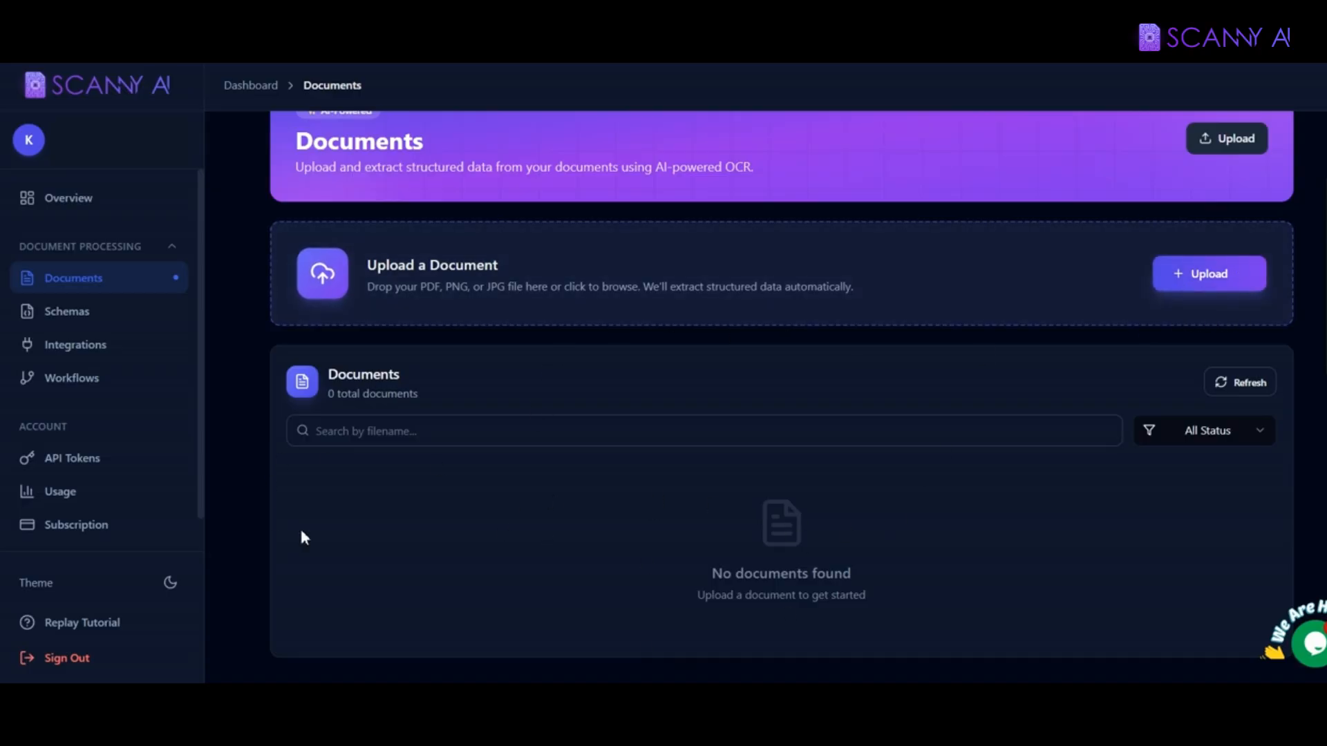
click(1195, 299)
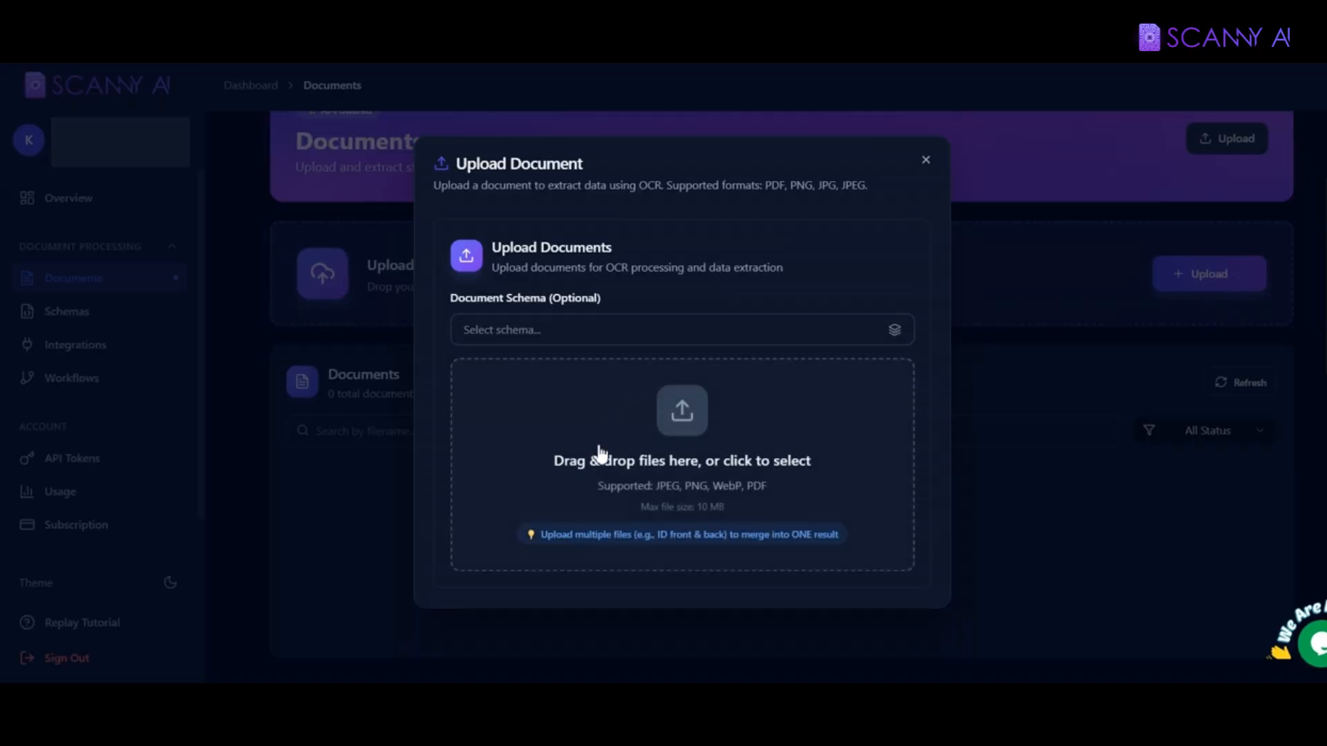
click(608, 455)
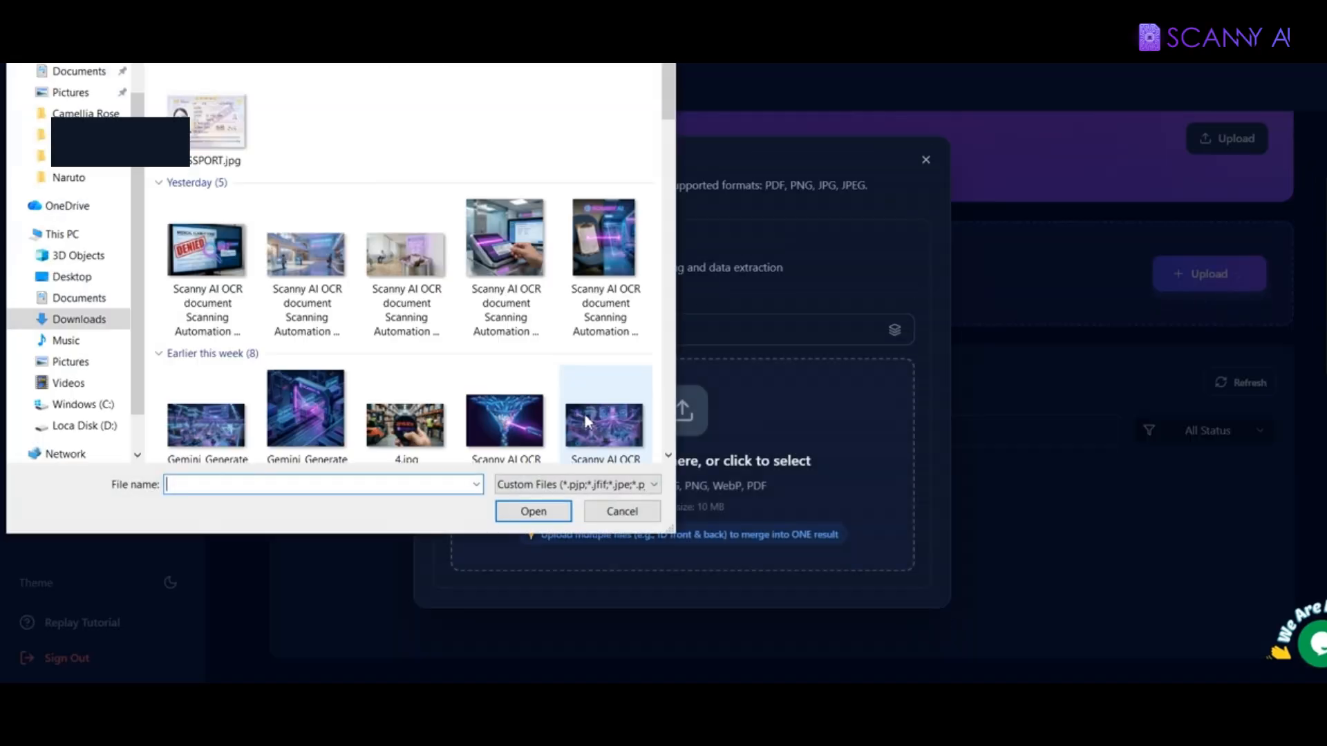
double_click(197, 142)
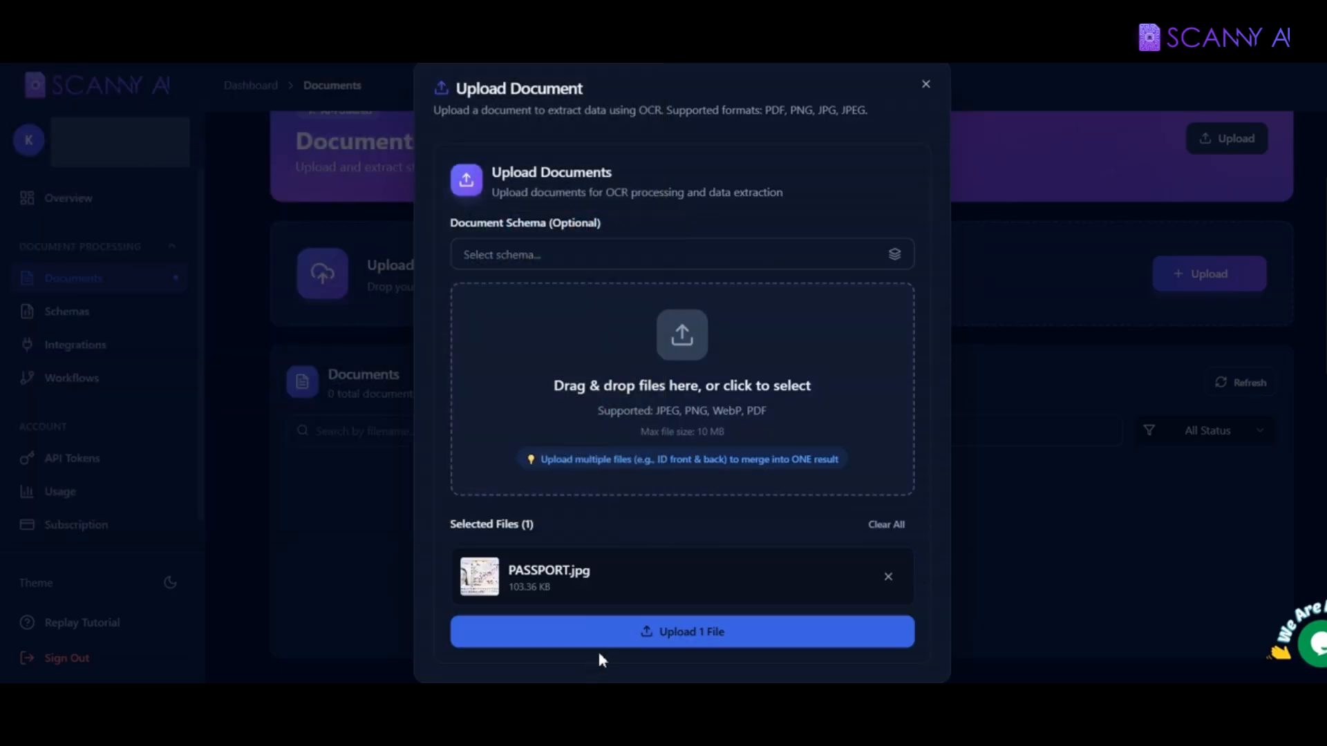
click(680, 639)
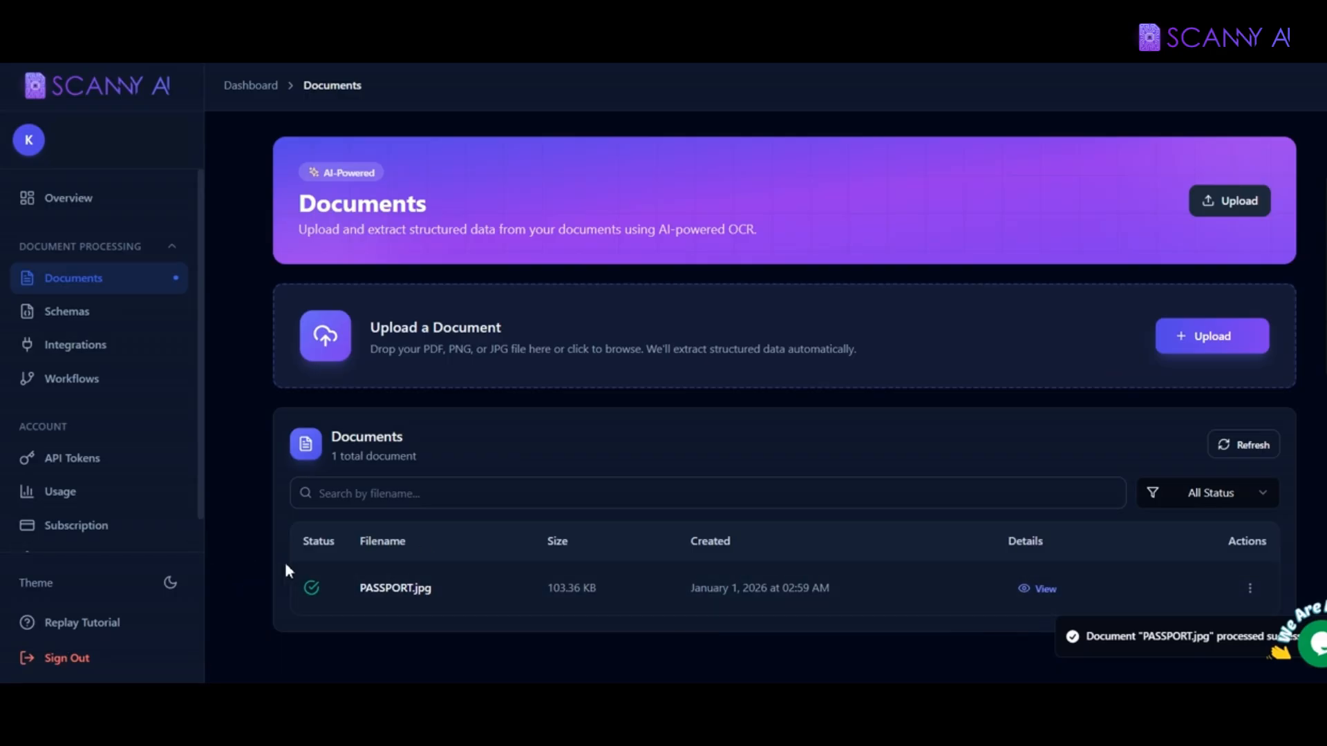
click(1045, 589)
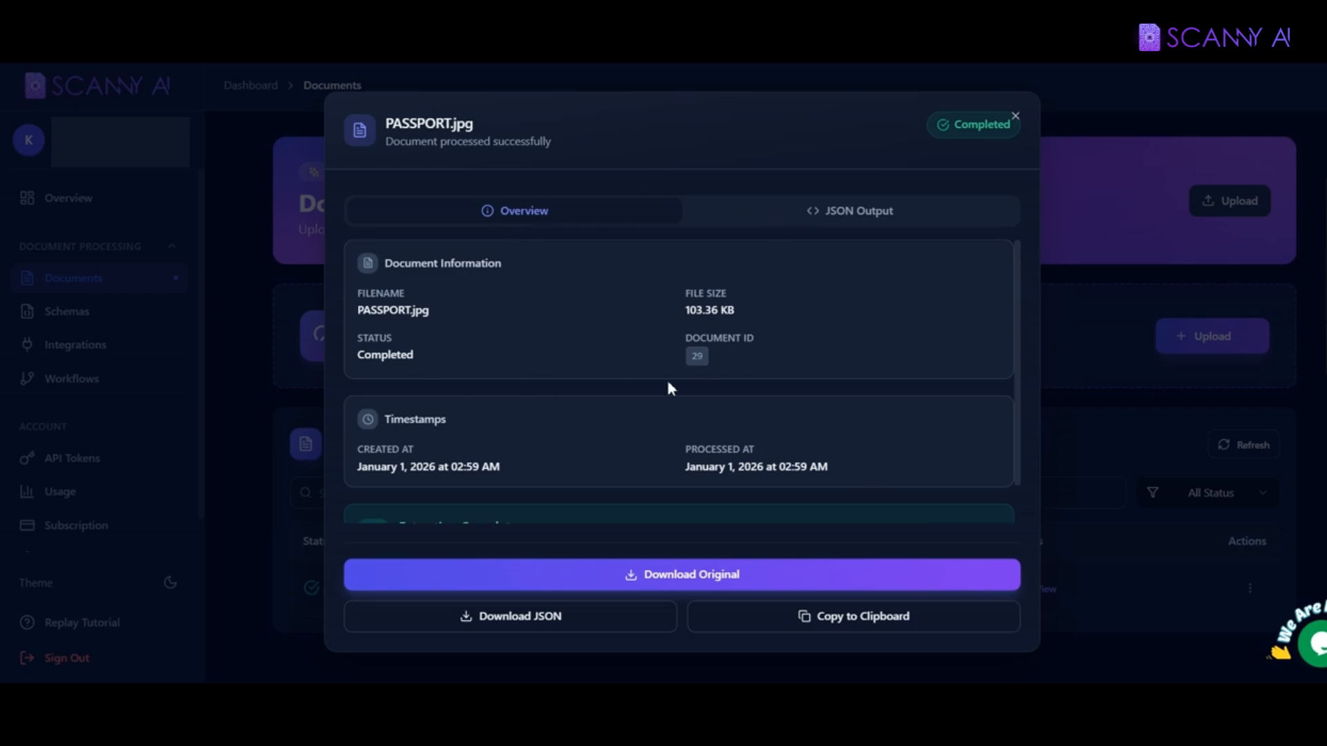
click(858, 210)
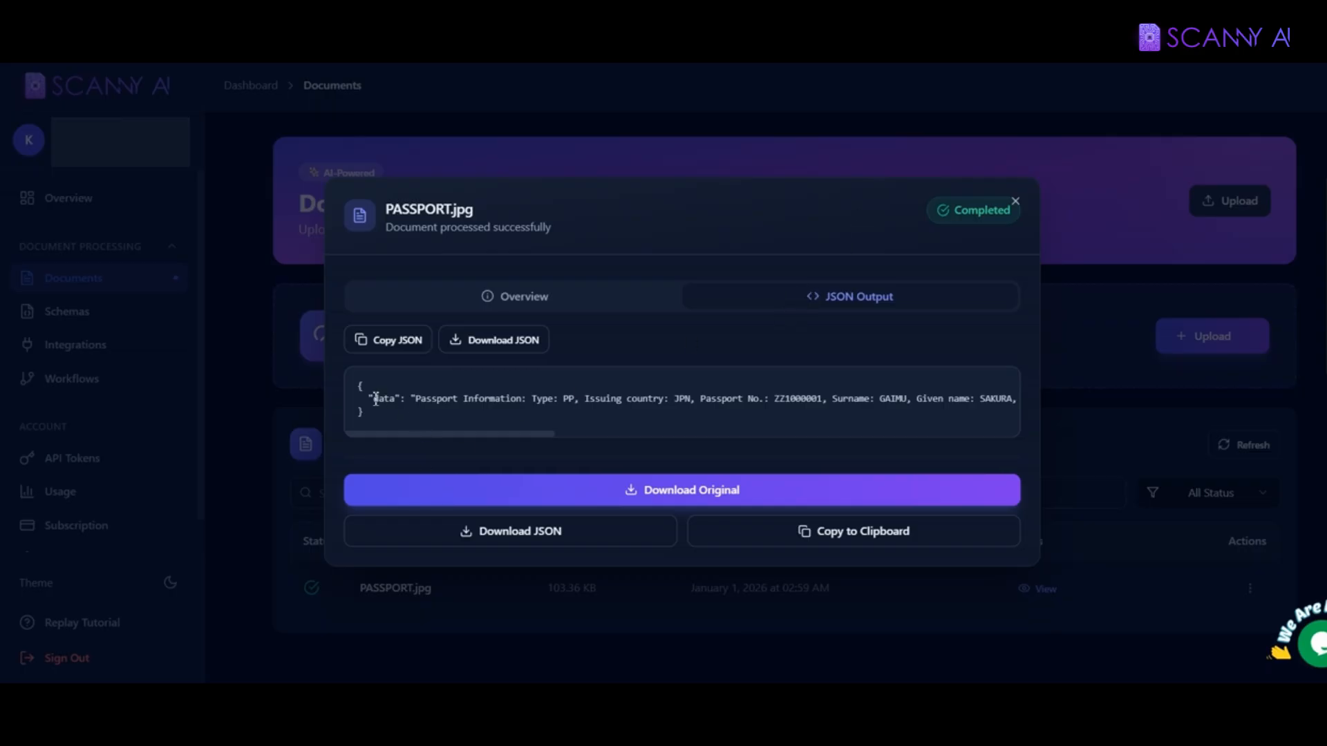
drag(372, 399, 811, 410)
click(676, 420)
drag(542, 434, 737, 399)
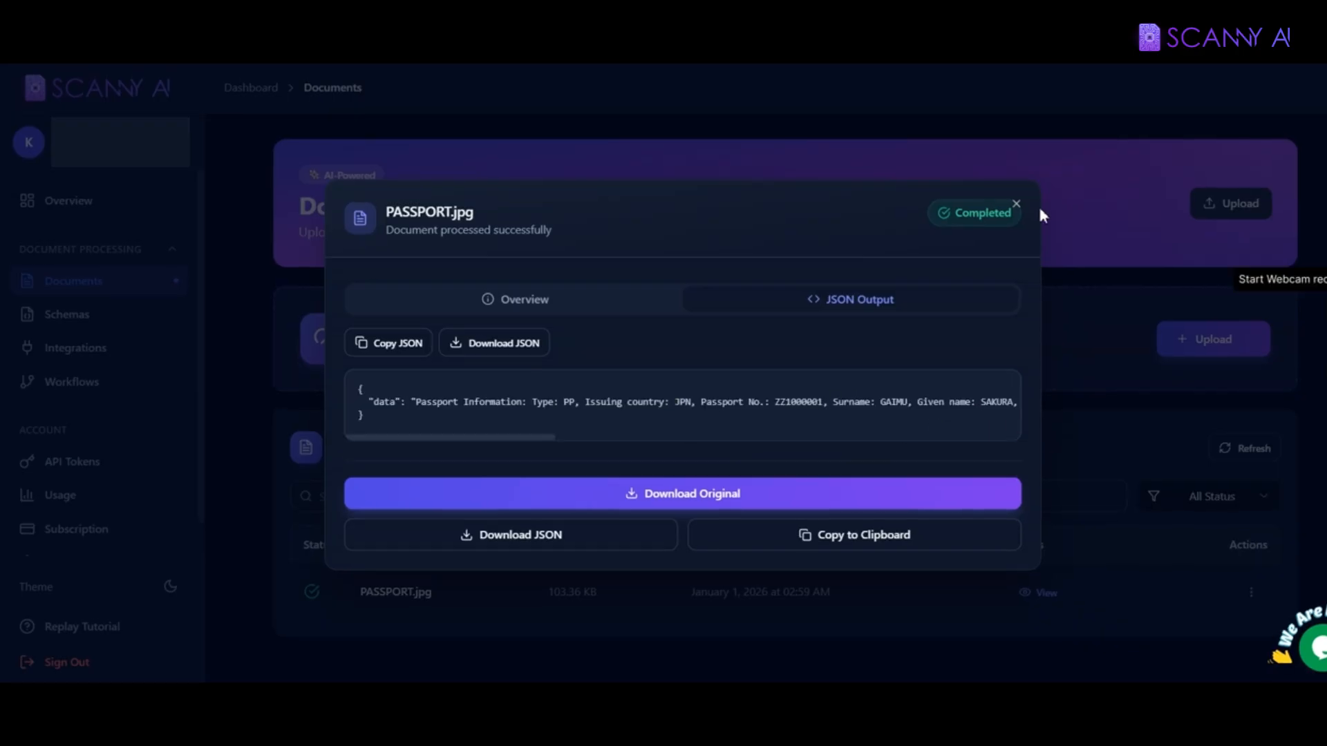
click(1015, 201)
Step: Open a new schema form named 'Passport' with description 'Passport information', skipping the examples
click(58, 316)
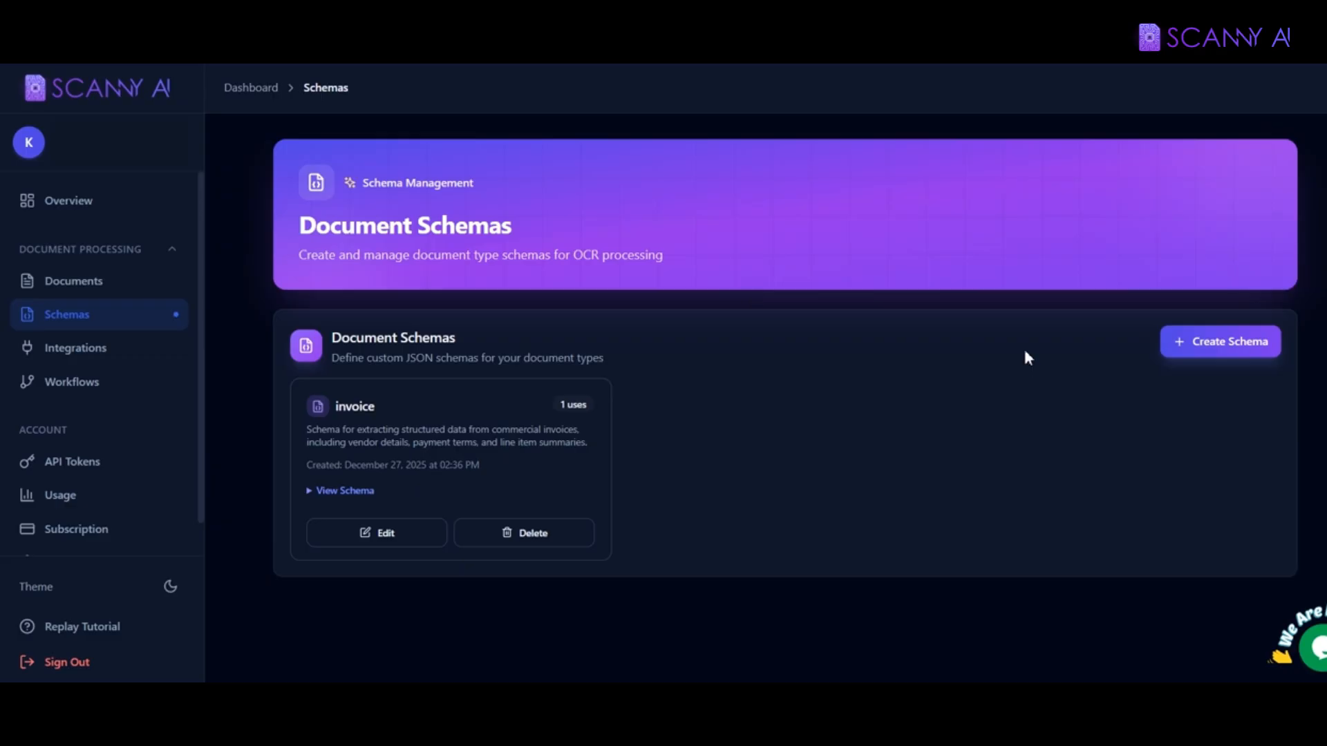
click(1190, 349)
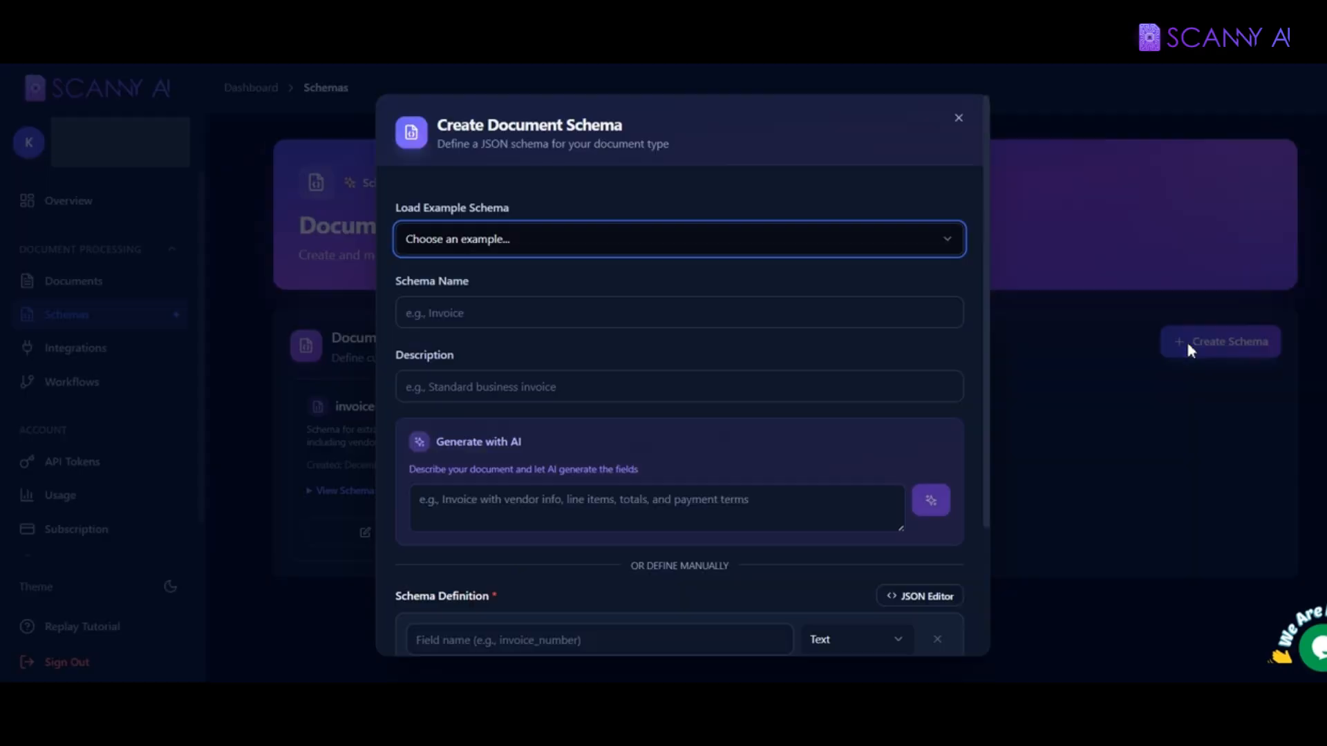
click(515, 243)
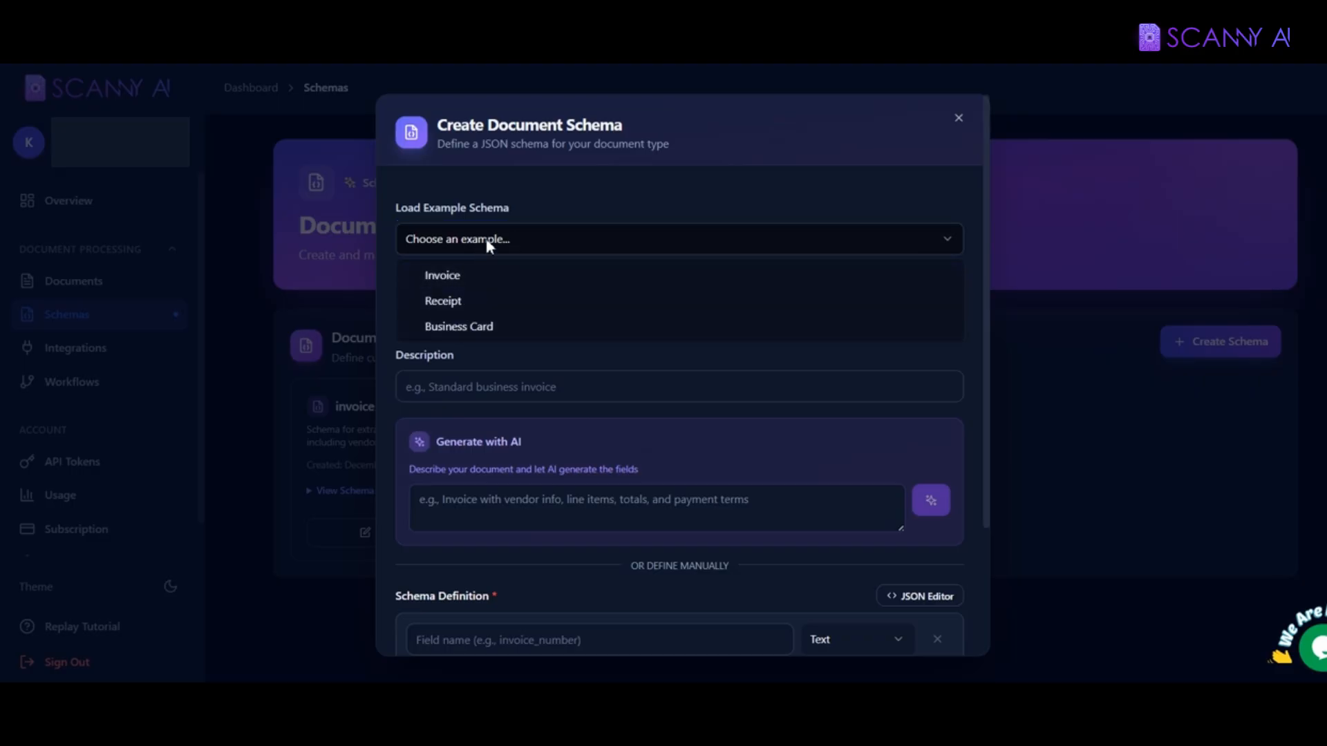
click(502, 240)
click(473, 301)
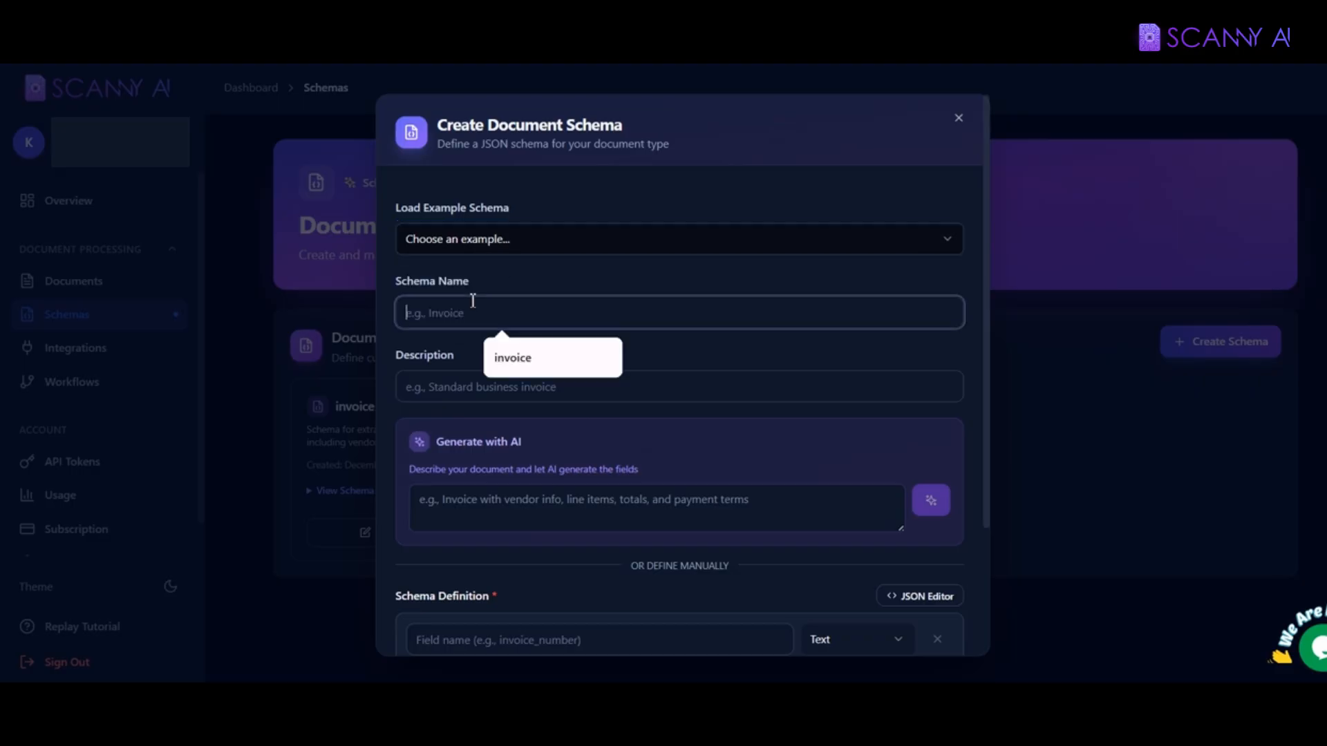
text(Pa)
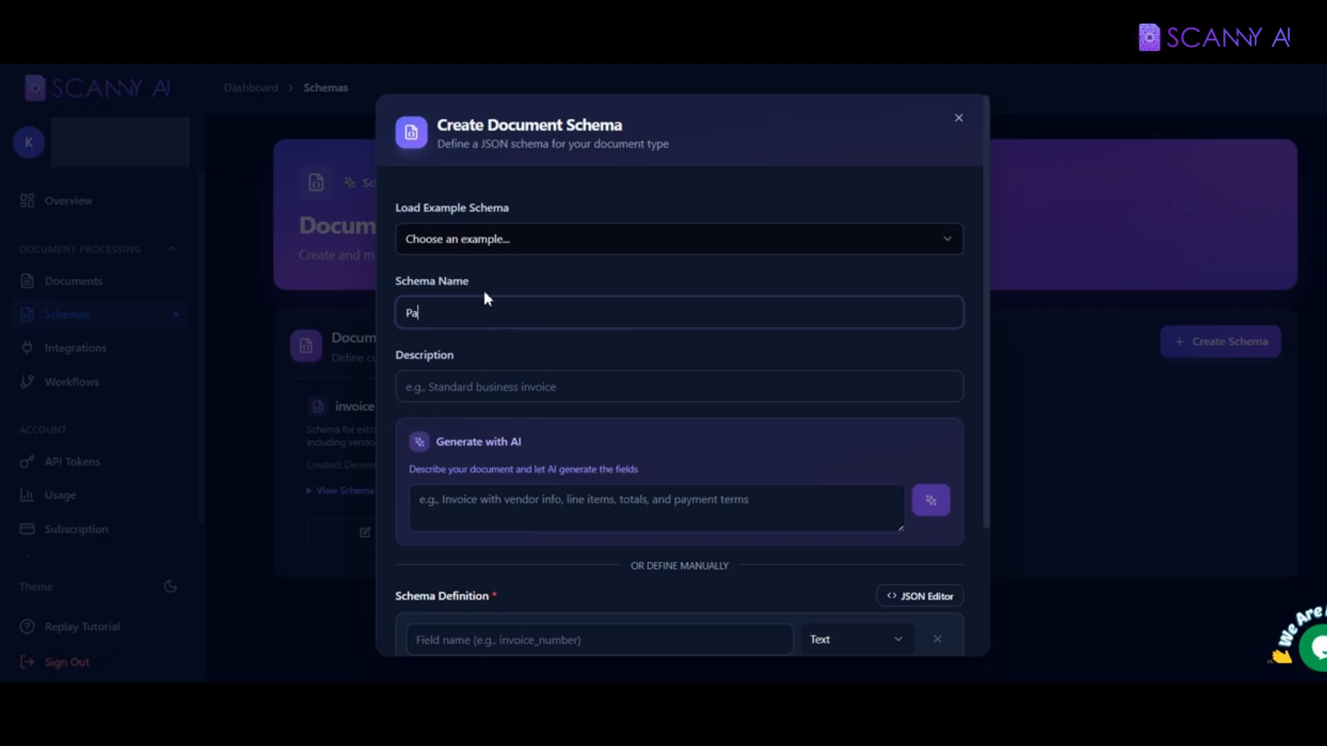
text(ssport)
click(468, 388)
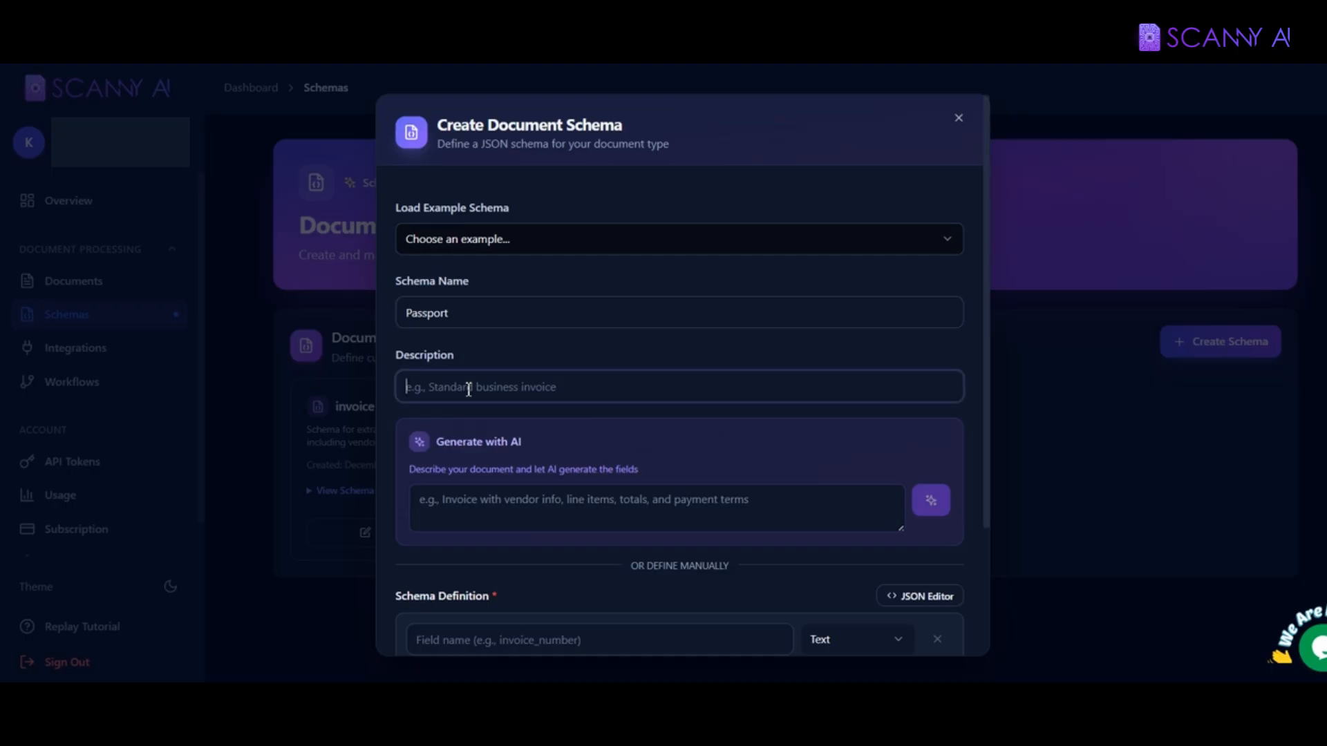
text(Passpo)
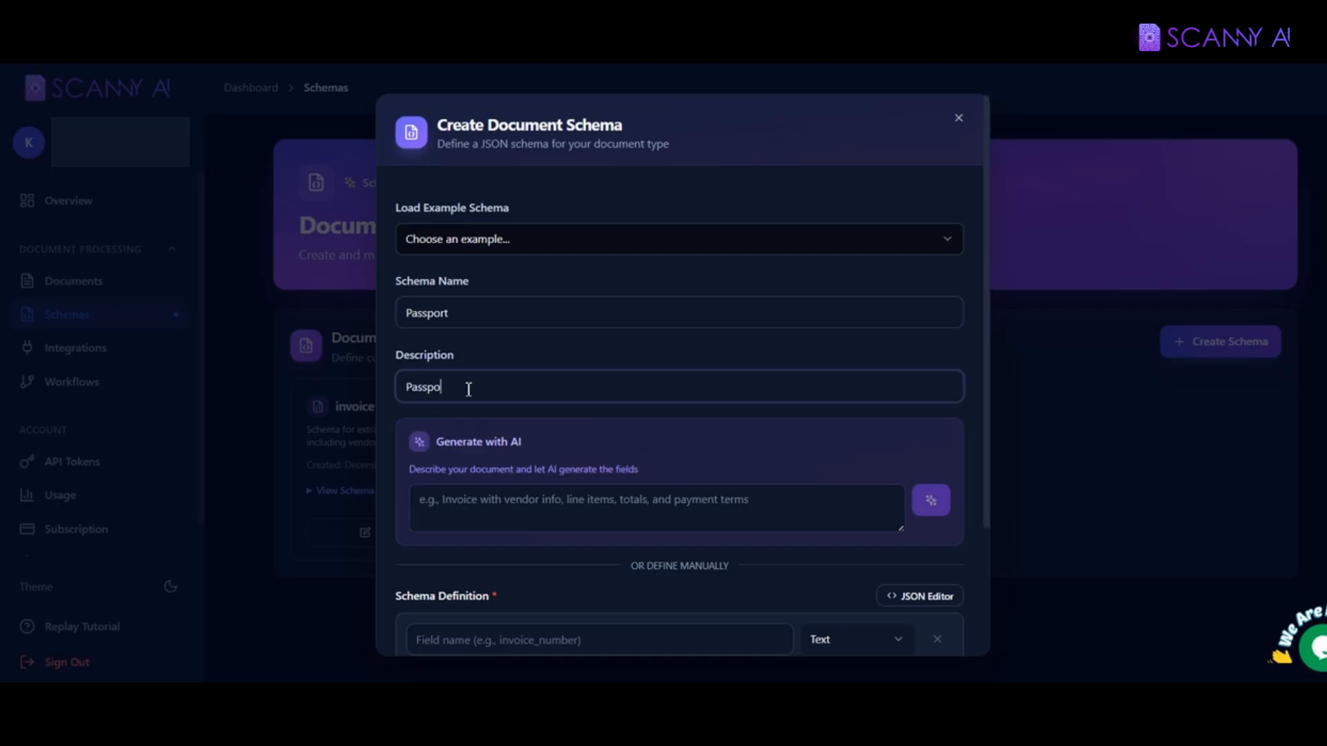
text(rt information)
drag(985, 412, 987, 543)
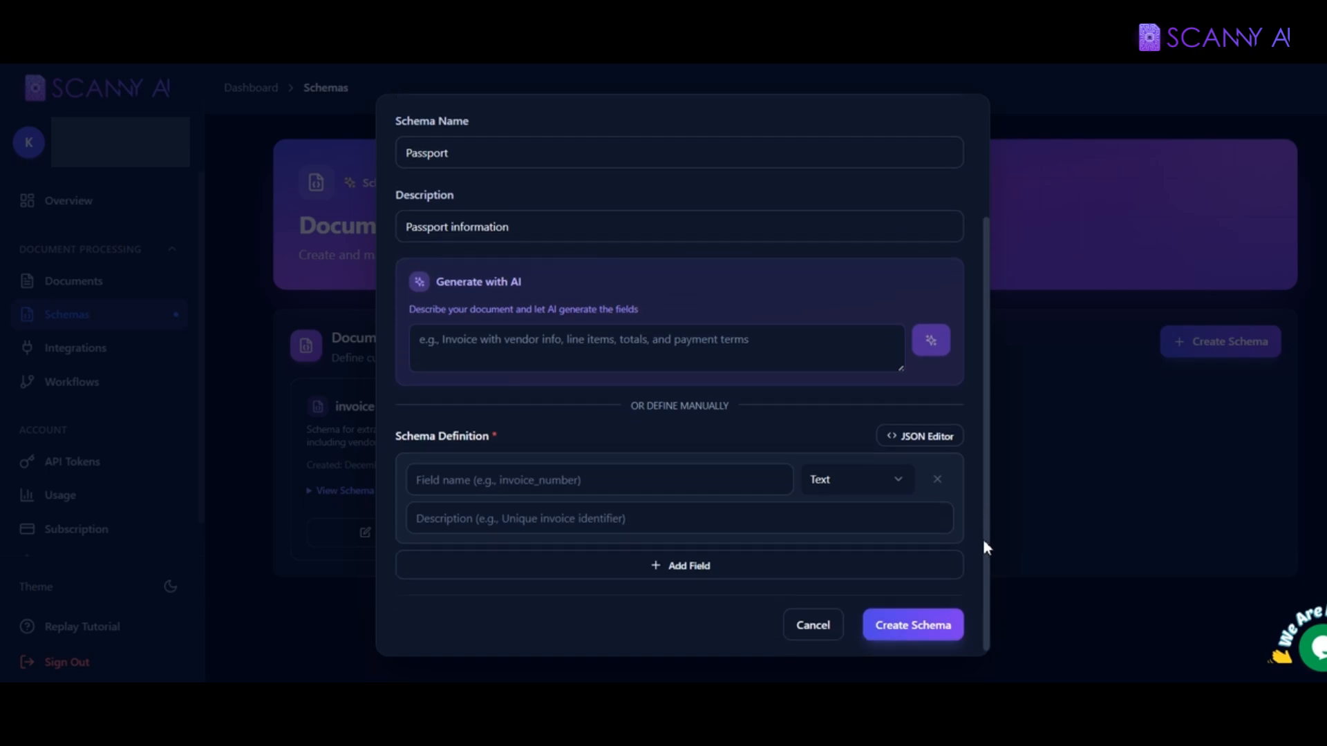
Step: Add a First_Name text field with the description 'First_Name'
drag(392, 430, 501, 448)
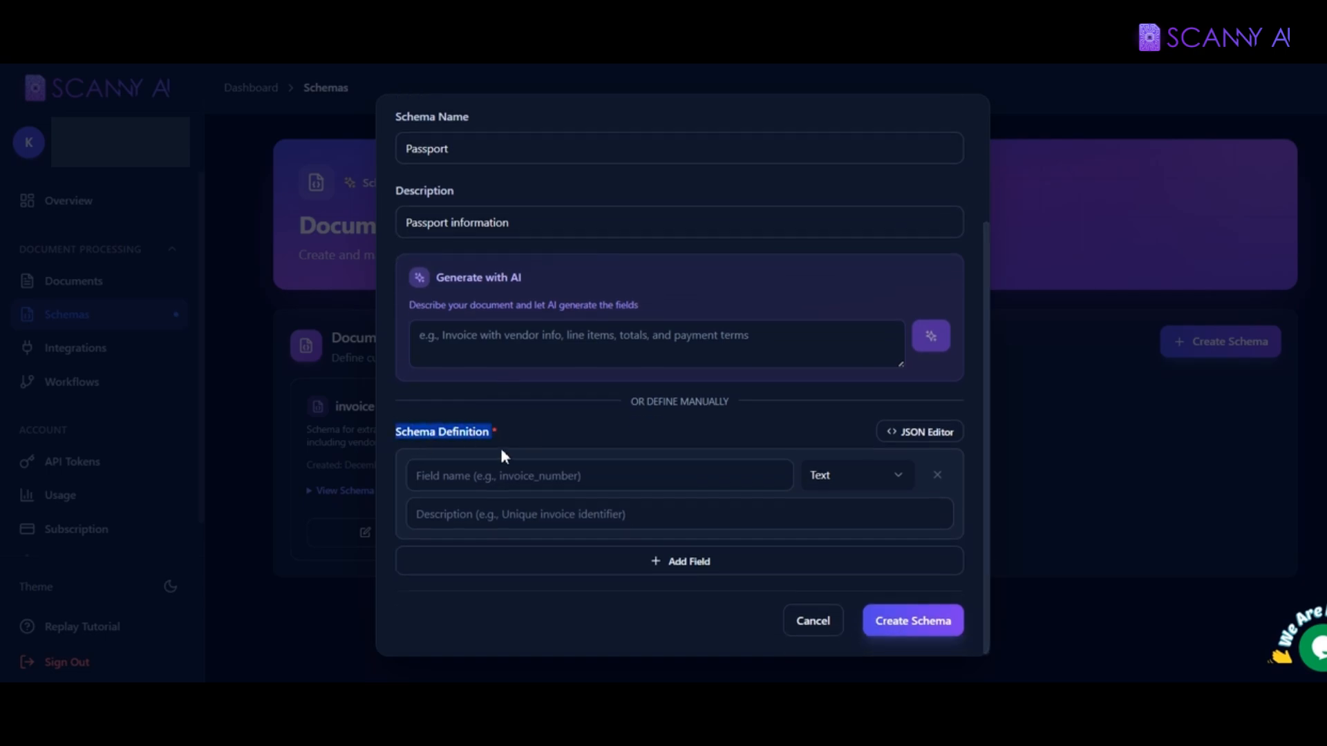
click(502, 449)
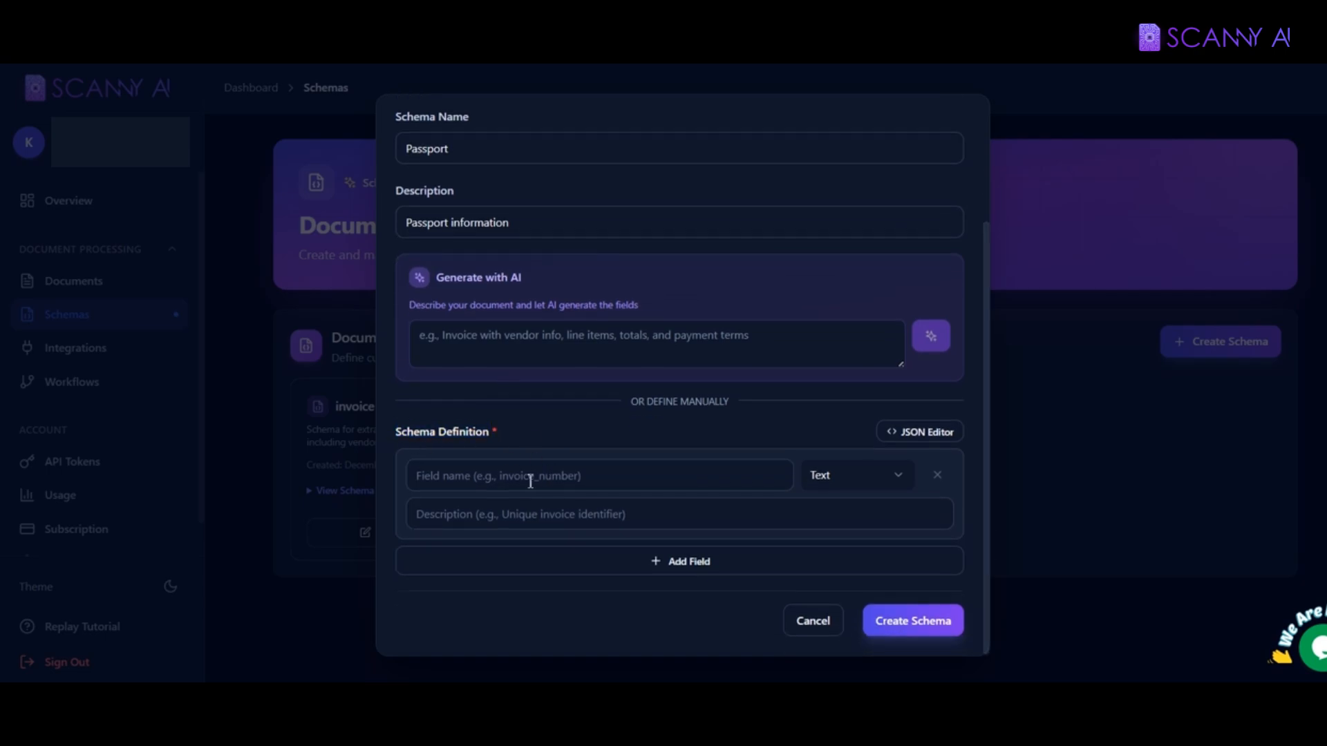
click(528, 481)
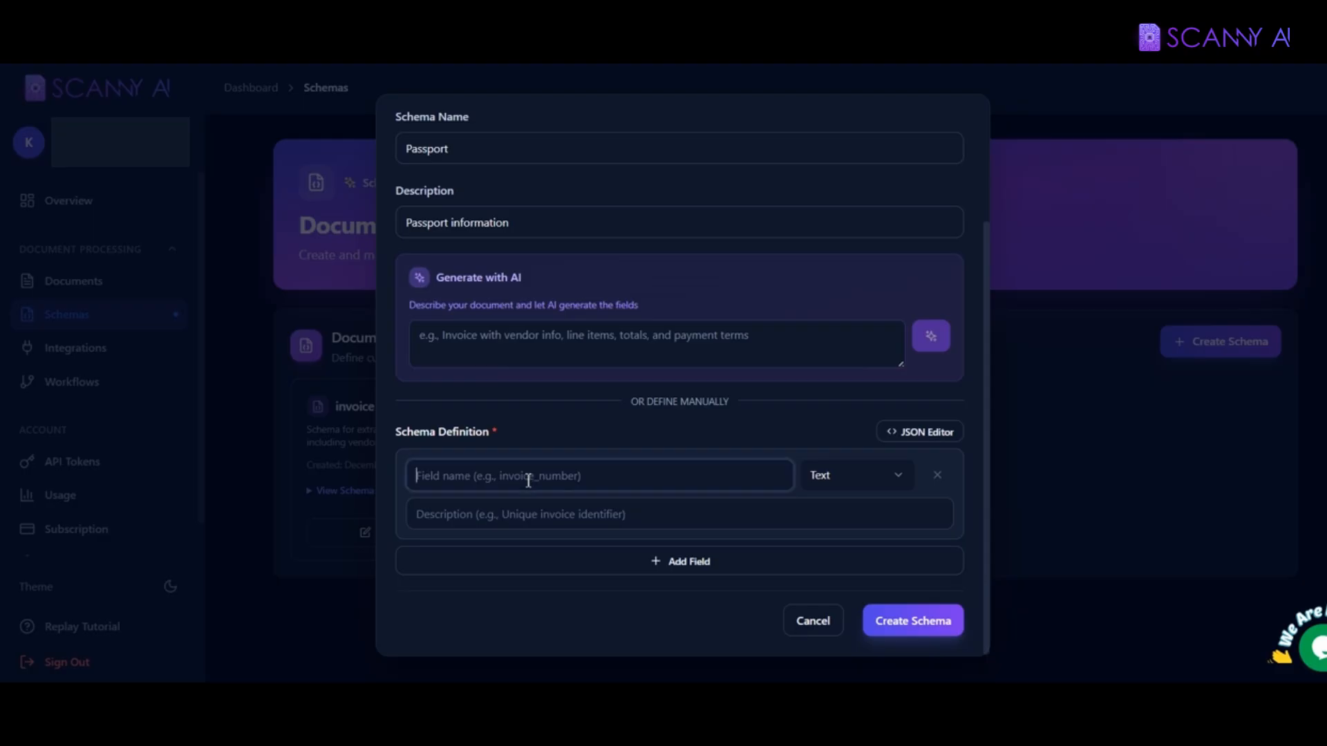
text(First_Name)
click(861, 484)
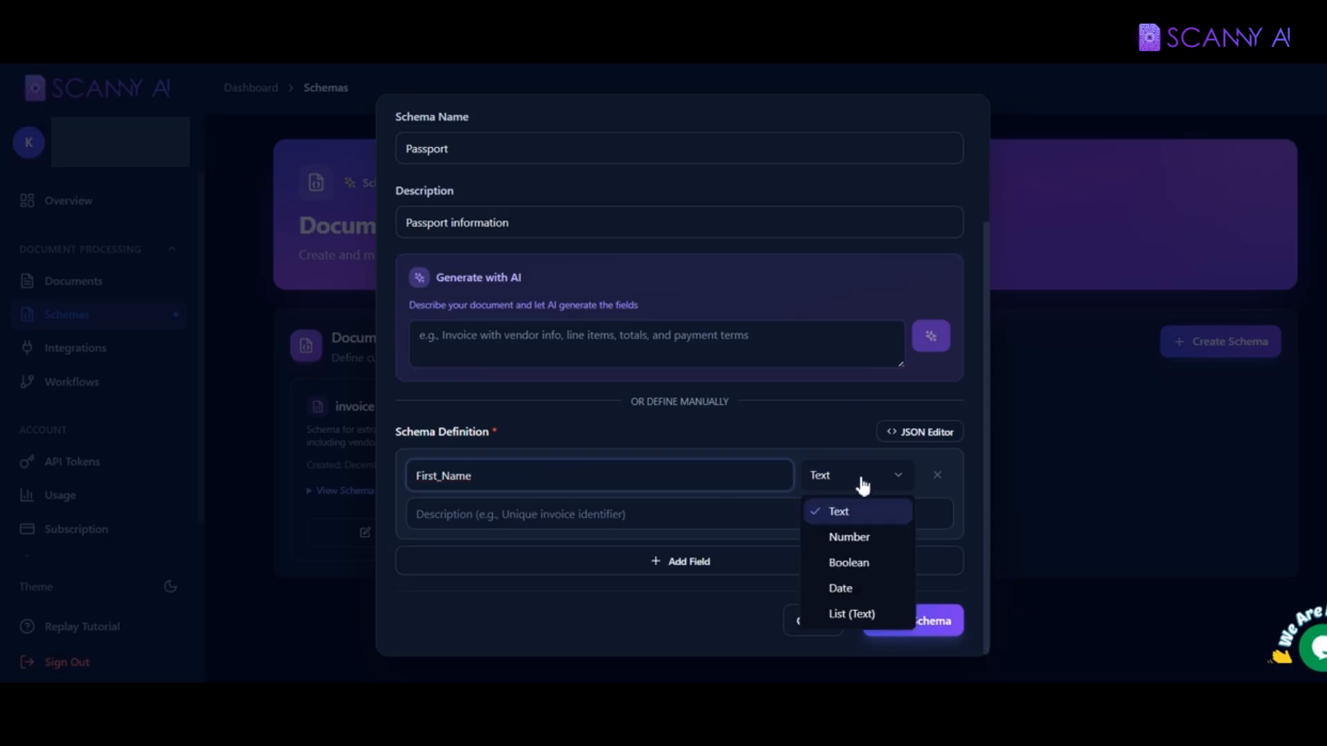
click(838, 518)
click(701, 563)
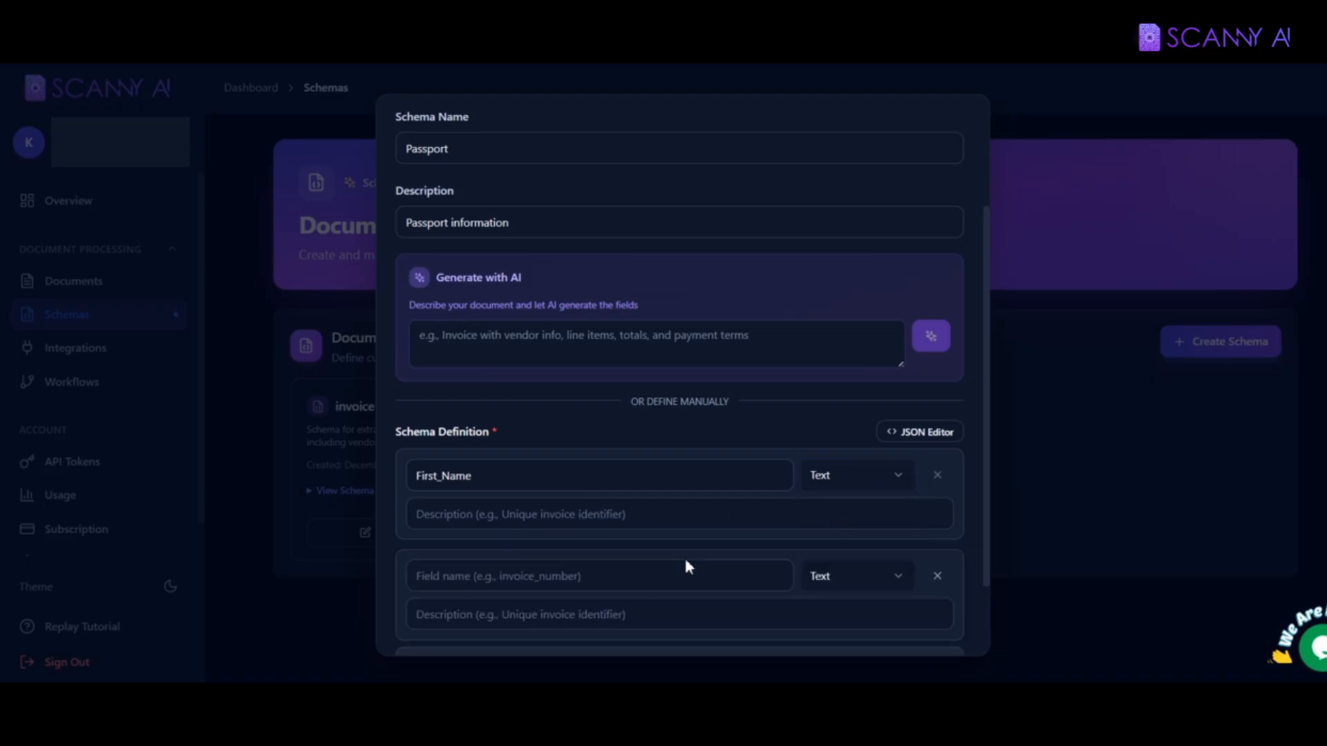
click(515, 519)
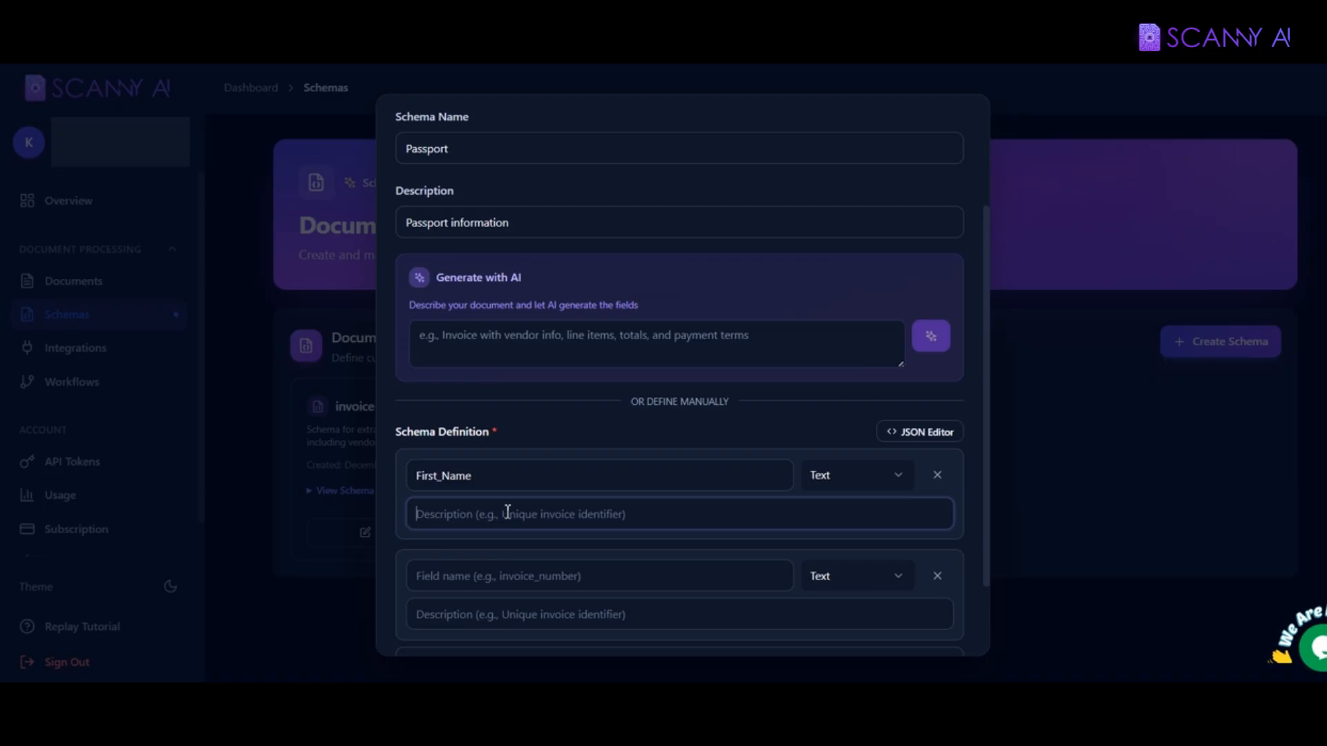
drag(492, 477, 331, 477)
key(ctrl+c)
click(459, 515)
key(ctrl+v)
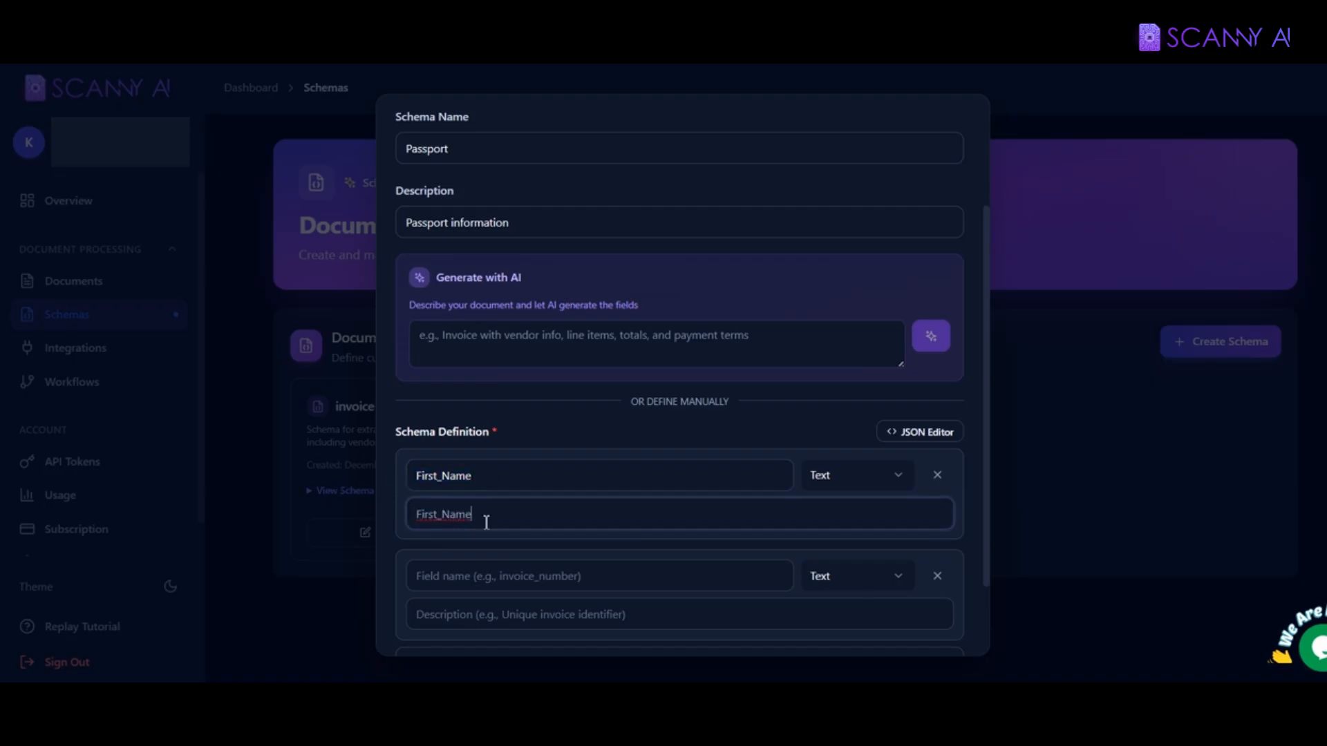
scroll(498, 532, down, 3)
Step: Add a Last_Name field with the description 'Last_Name'
click(511, 481)
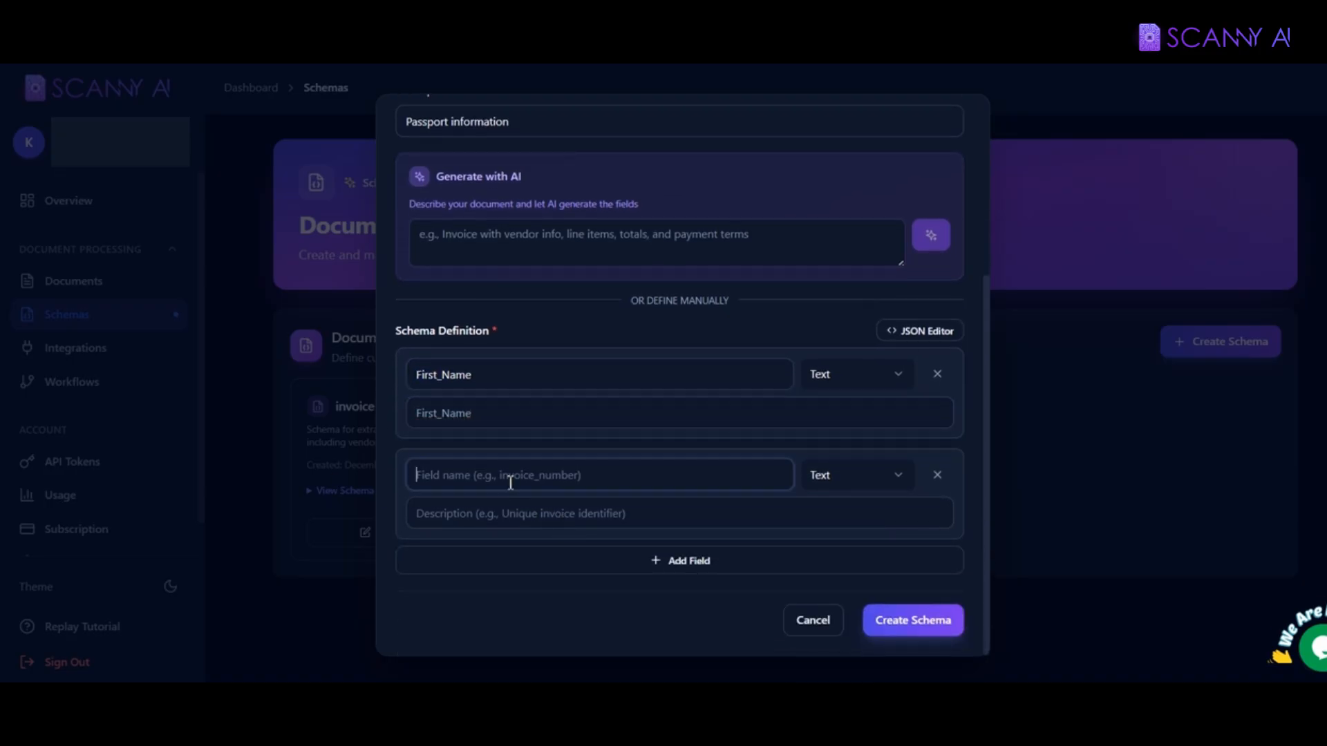
text(S)
key(BackSpace)
text(Last_Name)
key(ctrl+a)
key(ctrl+c)
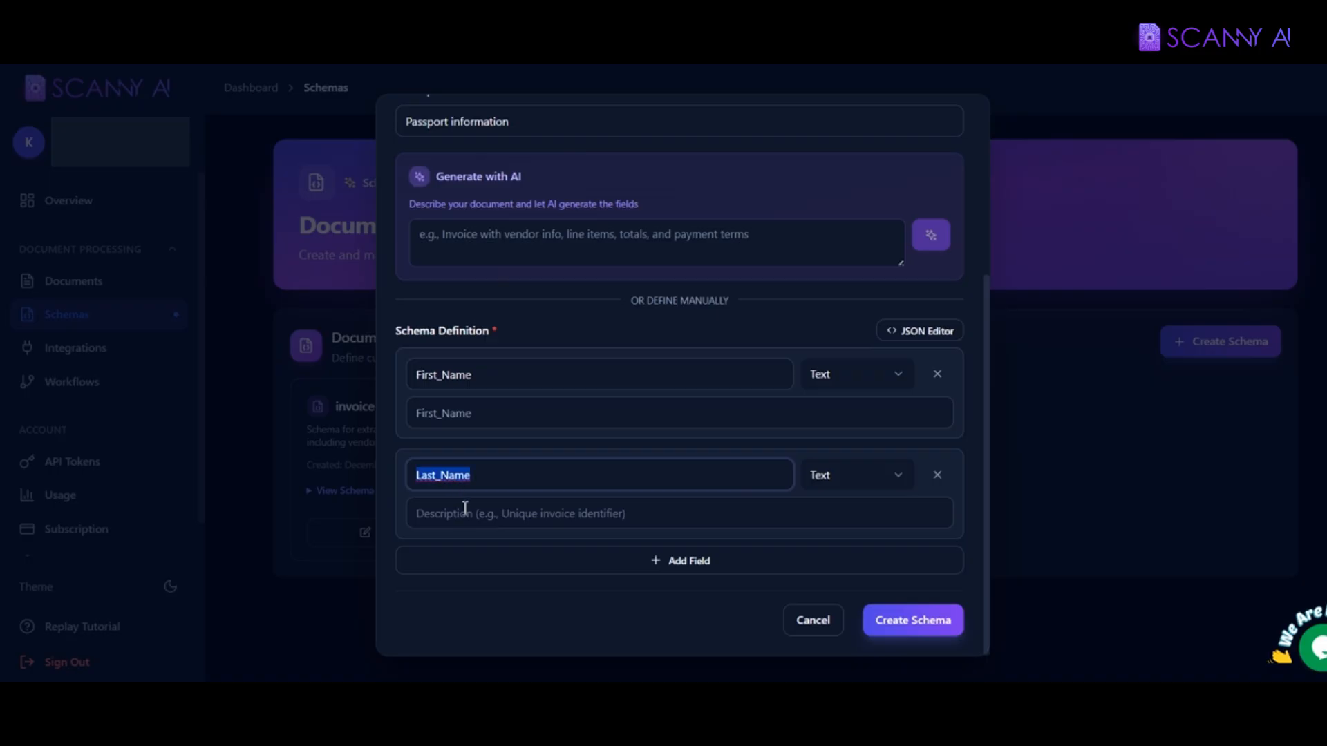
click(462, 513)
key(ctrl+v)
Step: Add a Passport_Number field kept as Text, and save the Passport schema
click(609, 561)
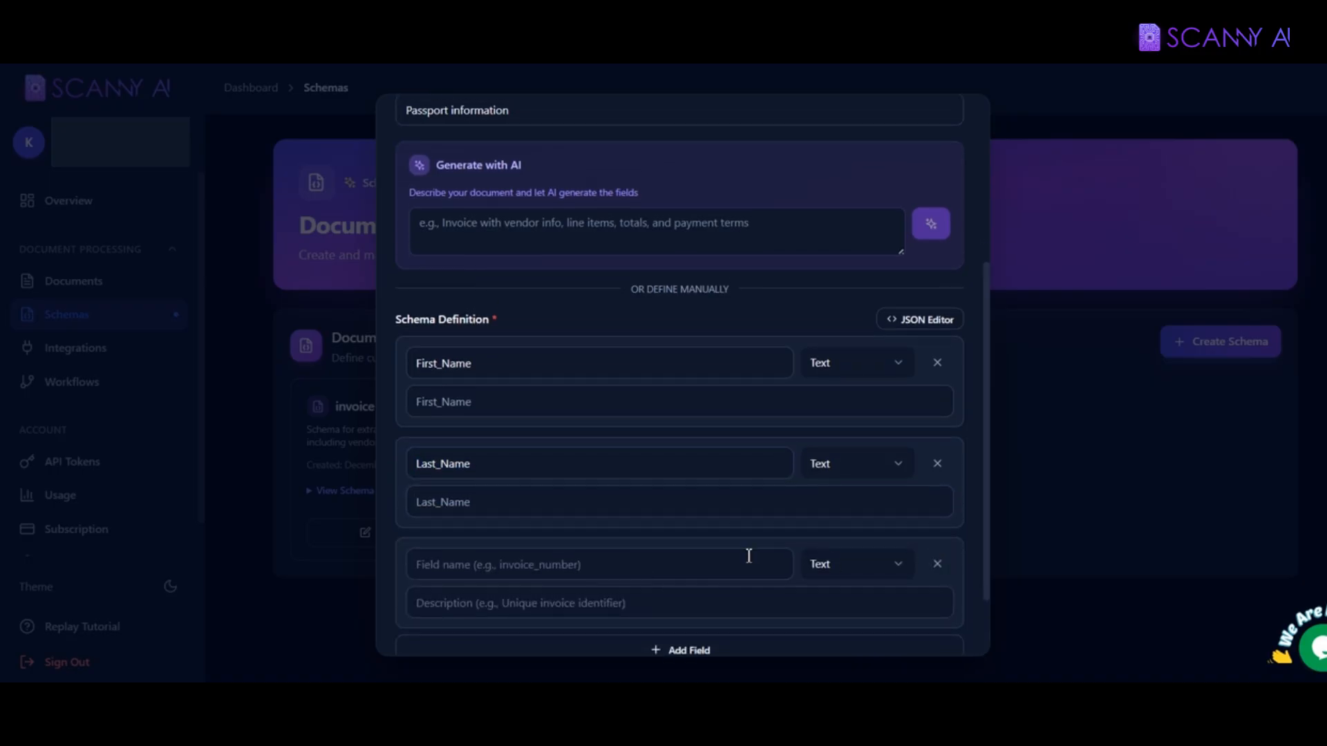
scroll(685, 549, down, 2)
click(594, 473)
text(Pas)
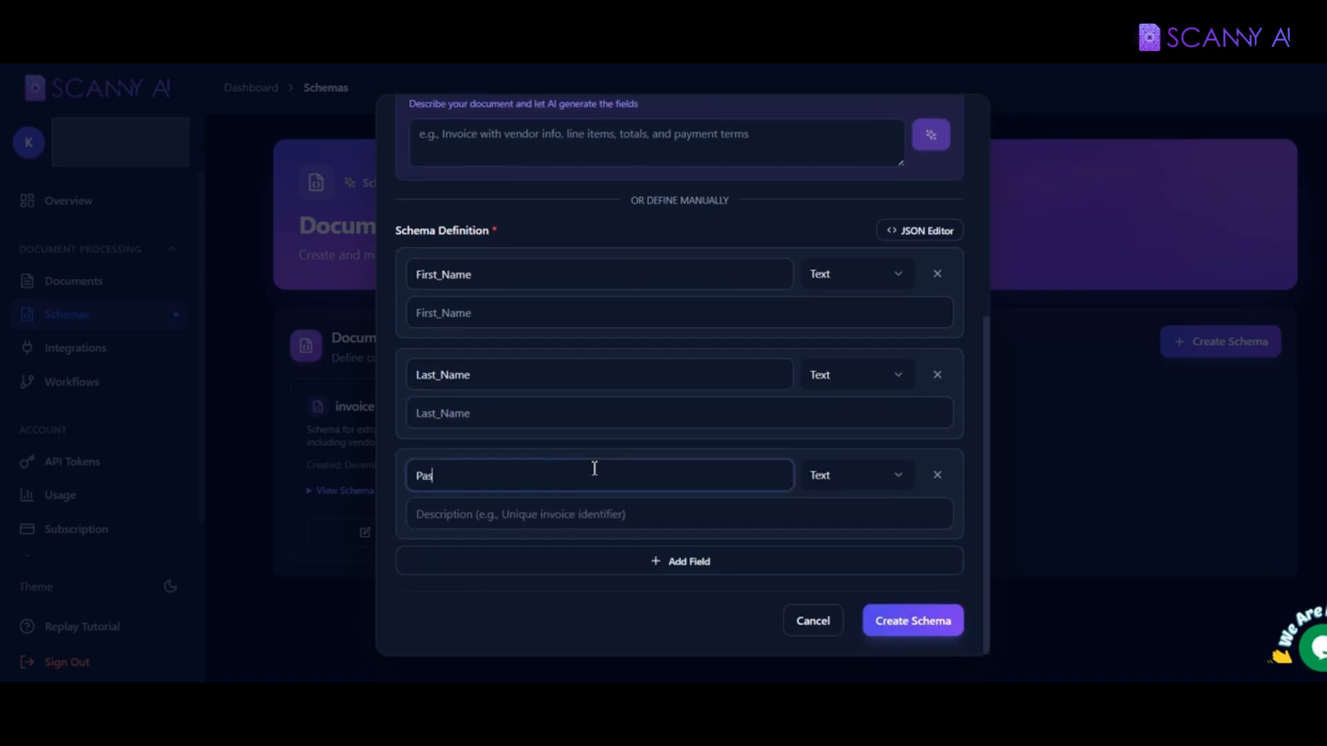
text(sport Number)
key(BackSpace)
text(_)
click(652, 526)
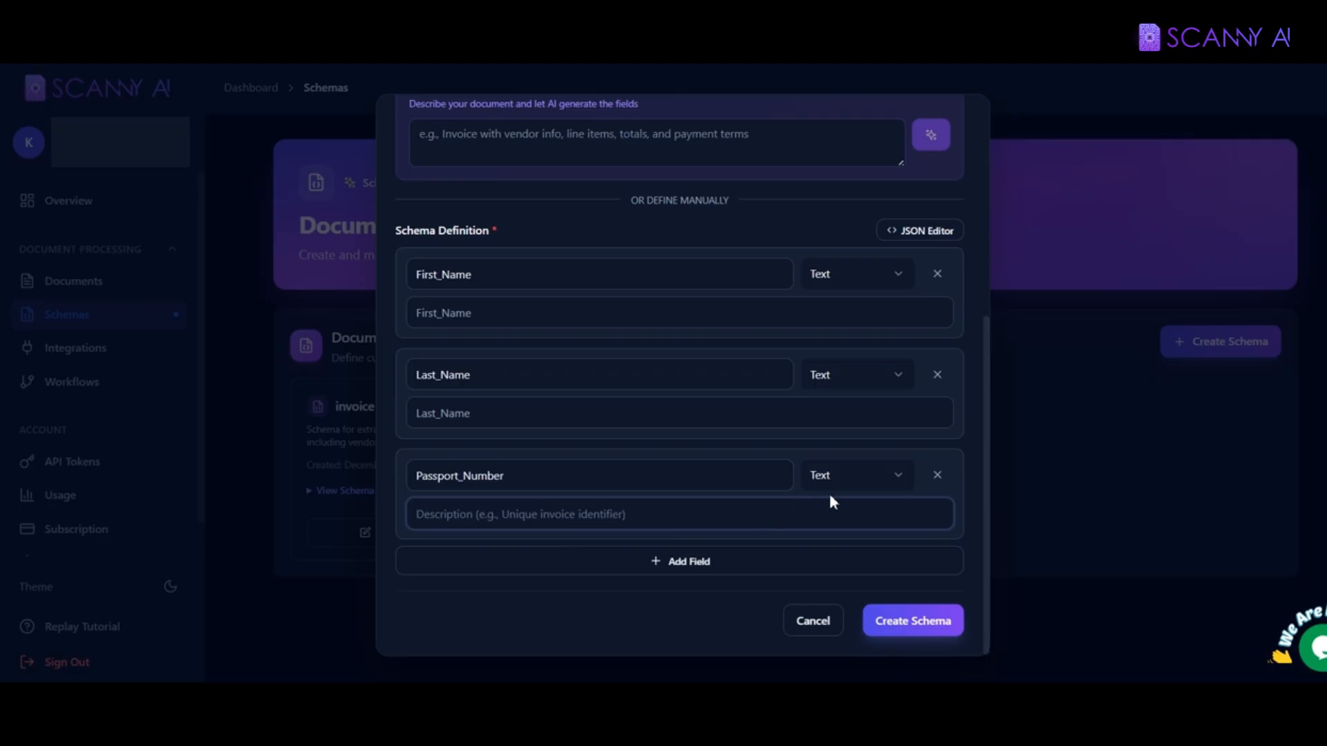
click(839, 476)
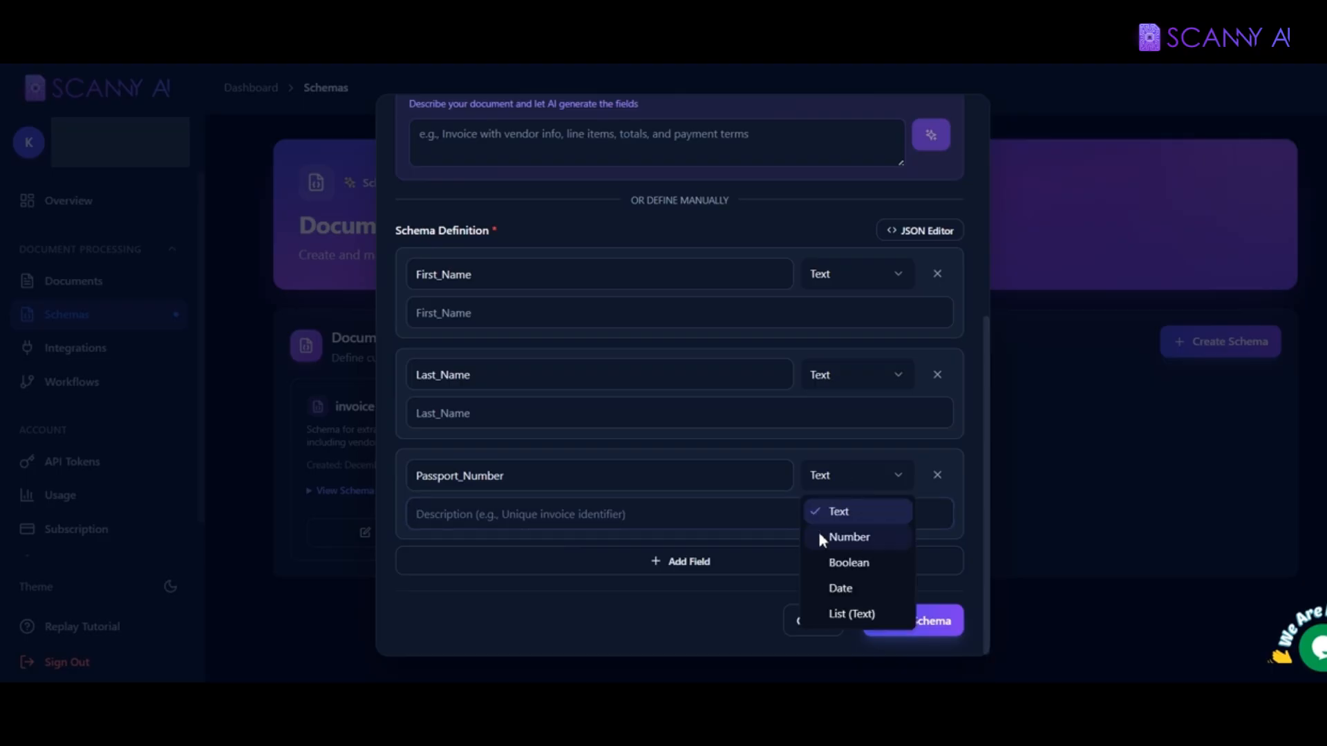
click(847, 538)
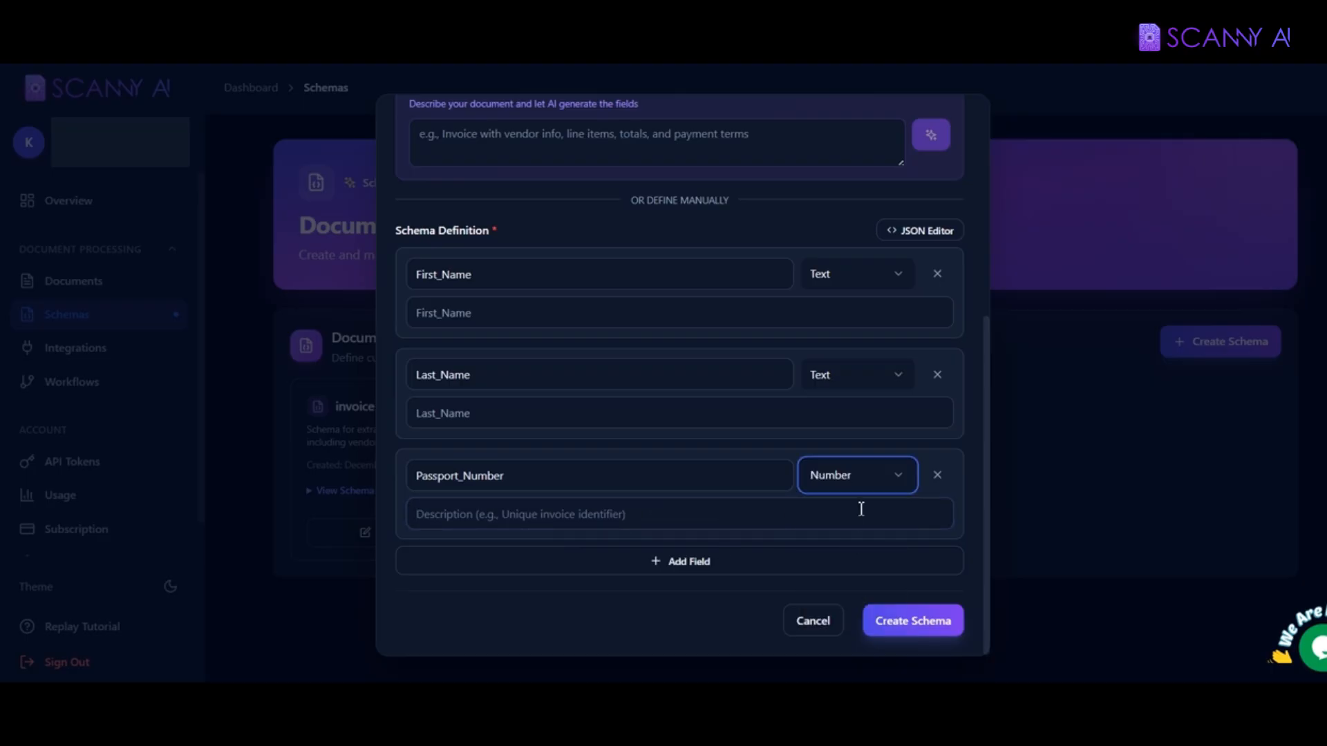
click(851, 484)
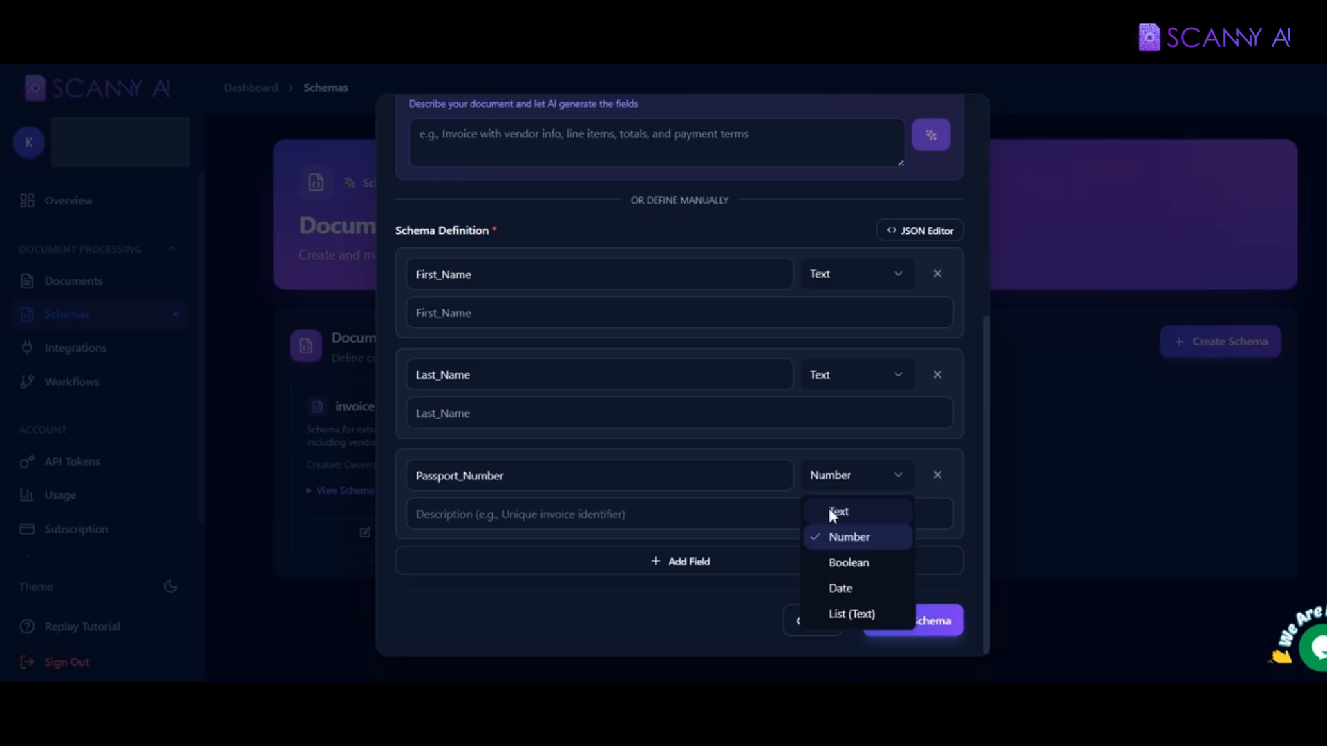
click(833, 516)
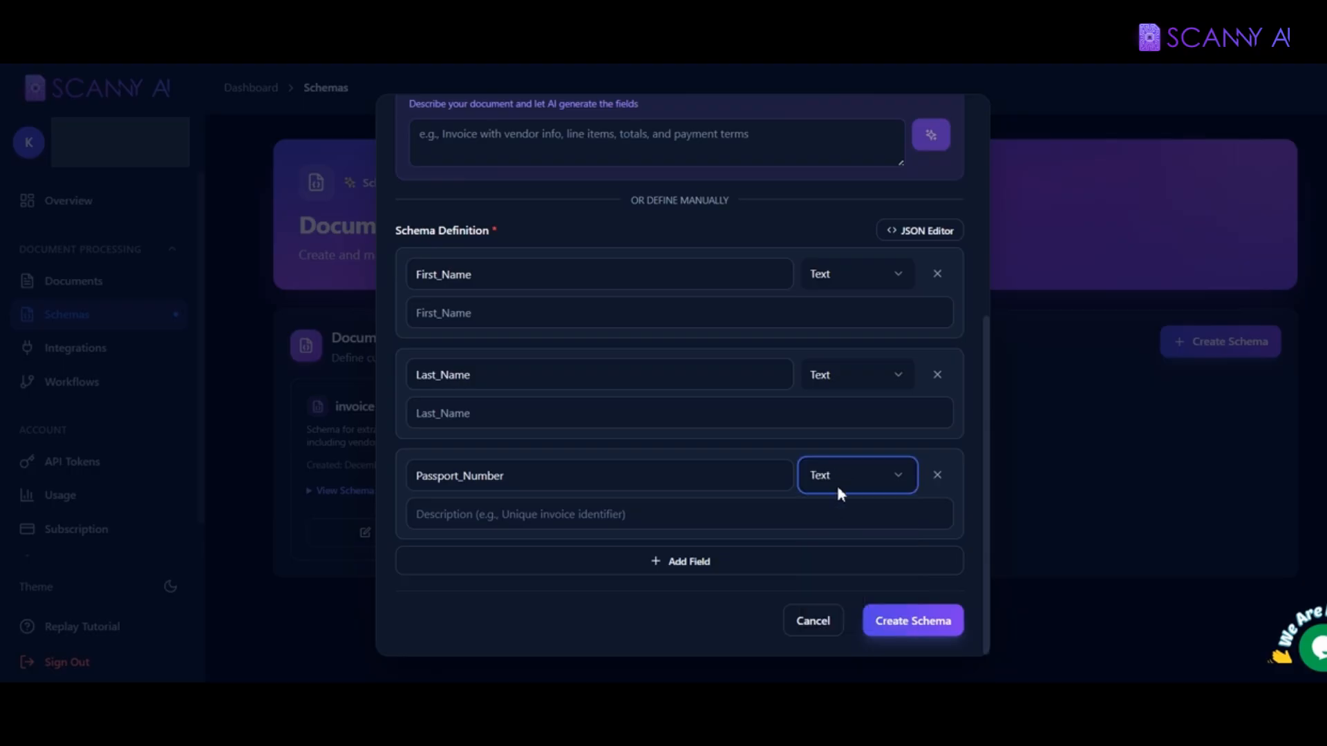
click(891, 623)
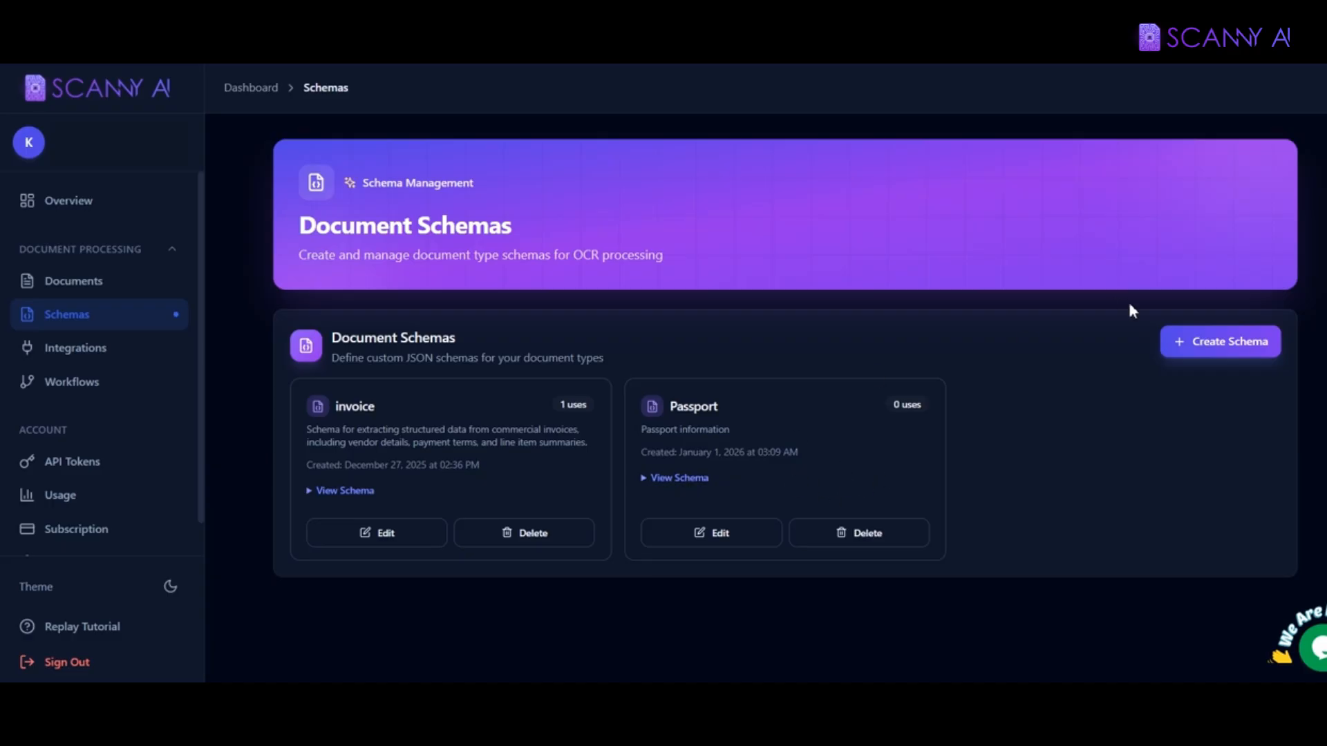
Step: Start a schema named 'Passport 2' and AI-generate its fields from the description 'Passport'
click(1209, 342)
click(539, 302)
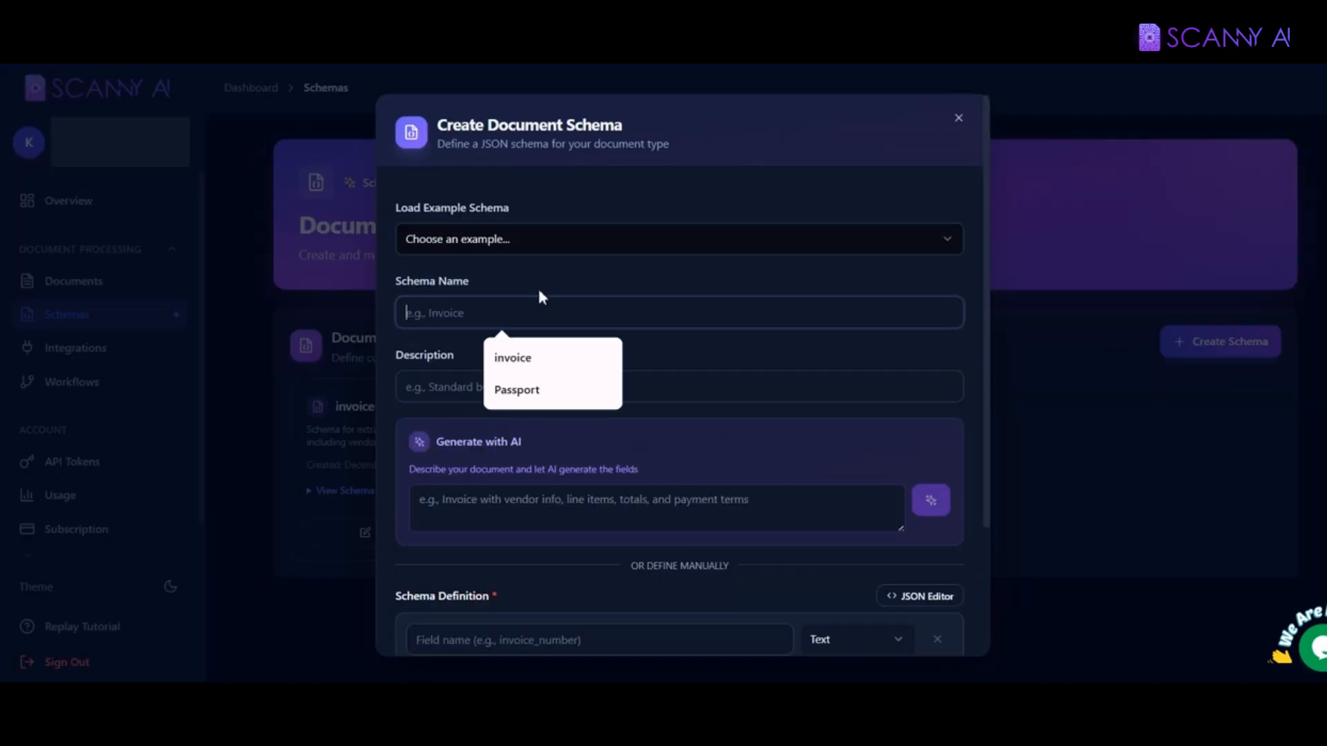
text(Passpo)
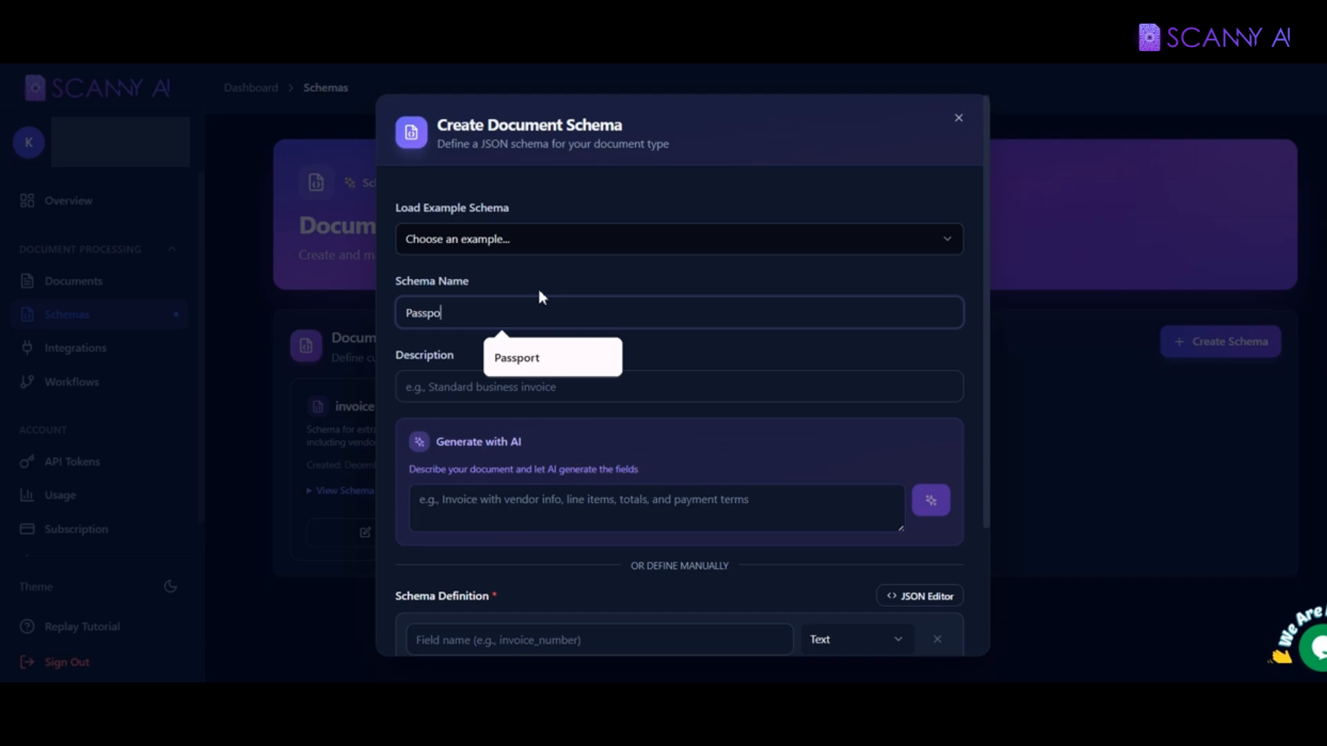
text(rt 2)
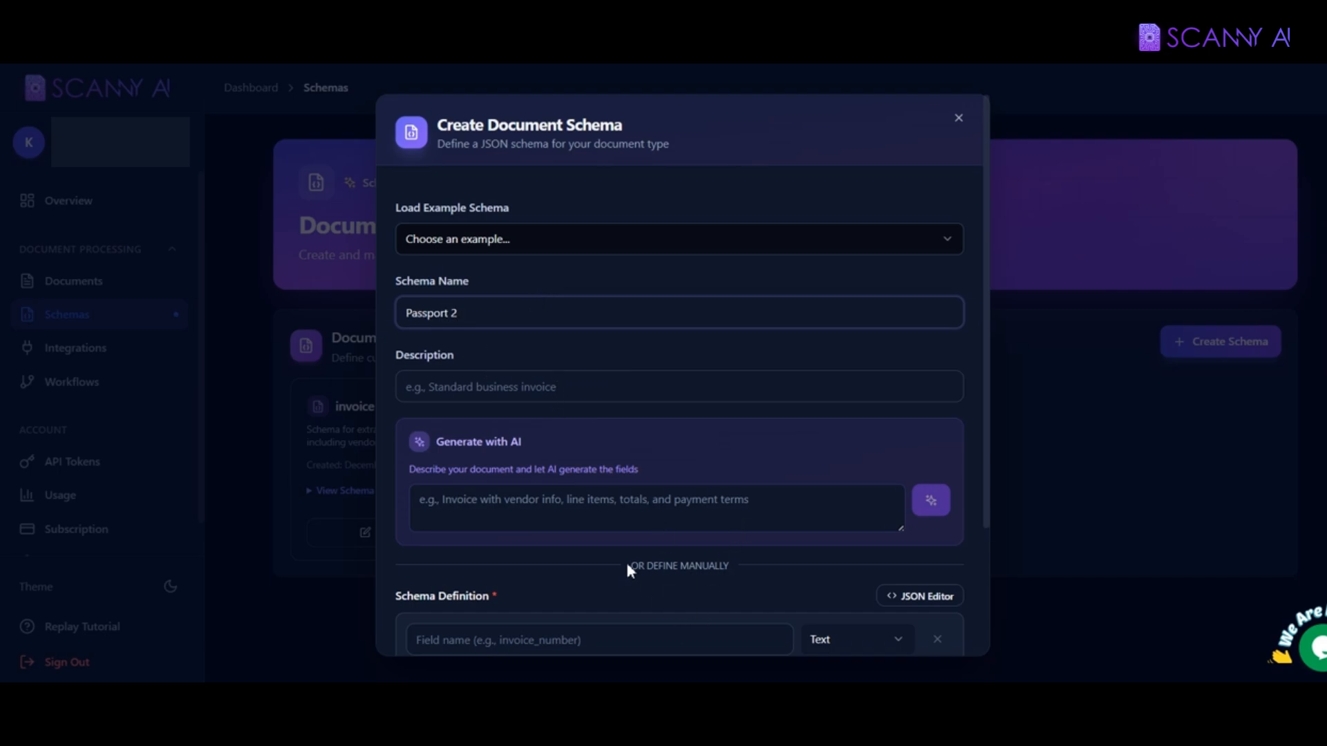
click(472, 495)
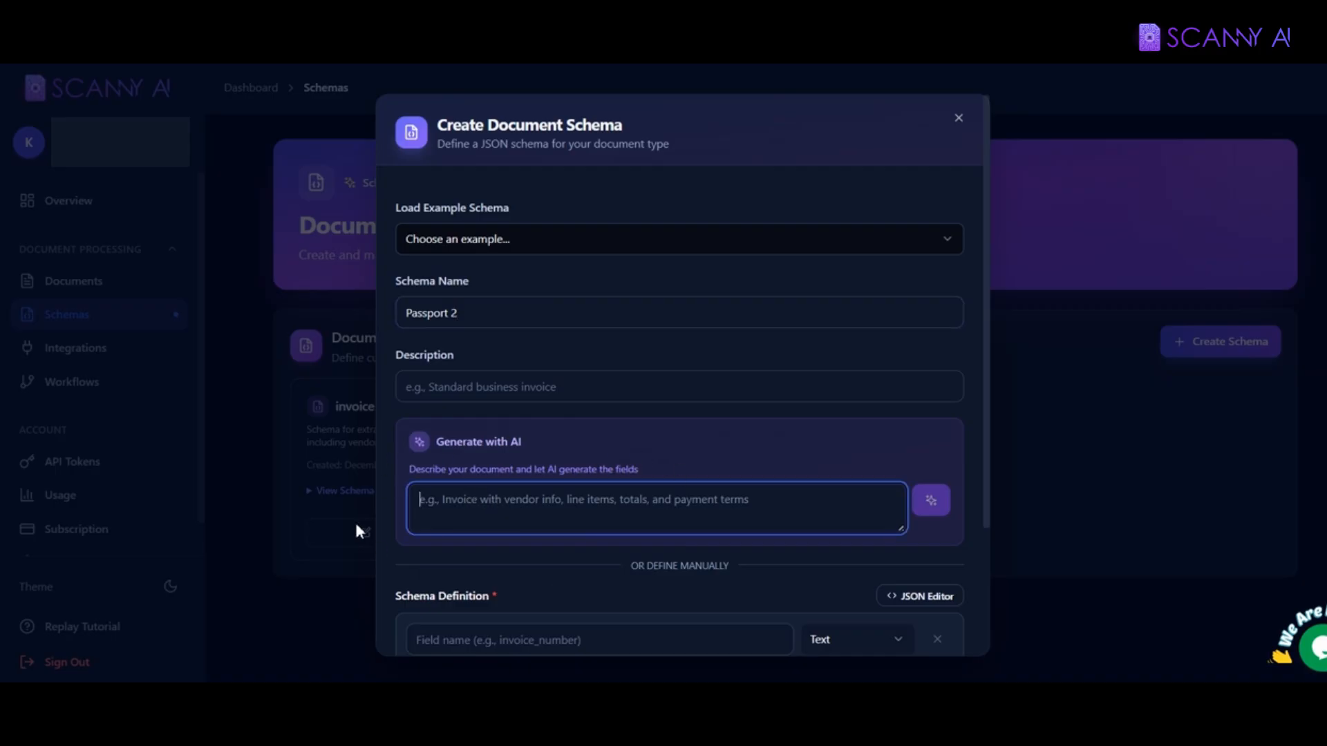
drag(439, 450, 523, 446)
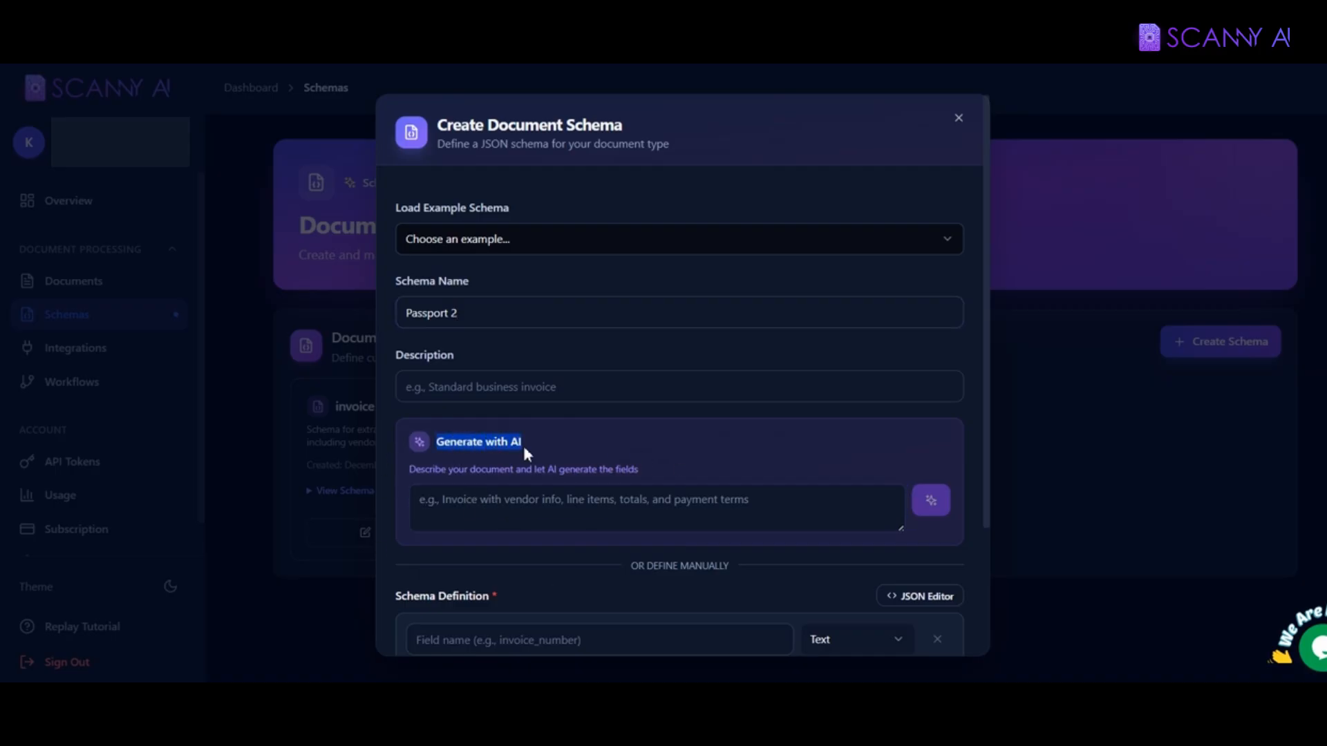
click(476, 515)
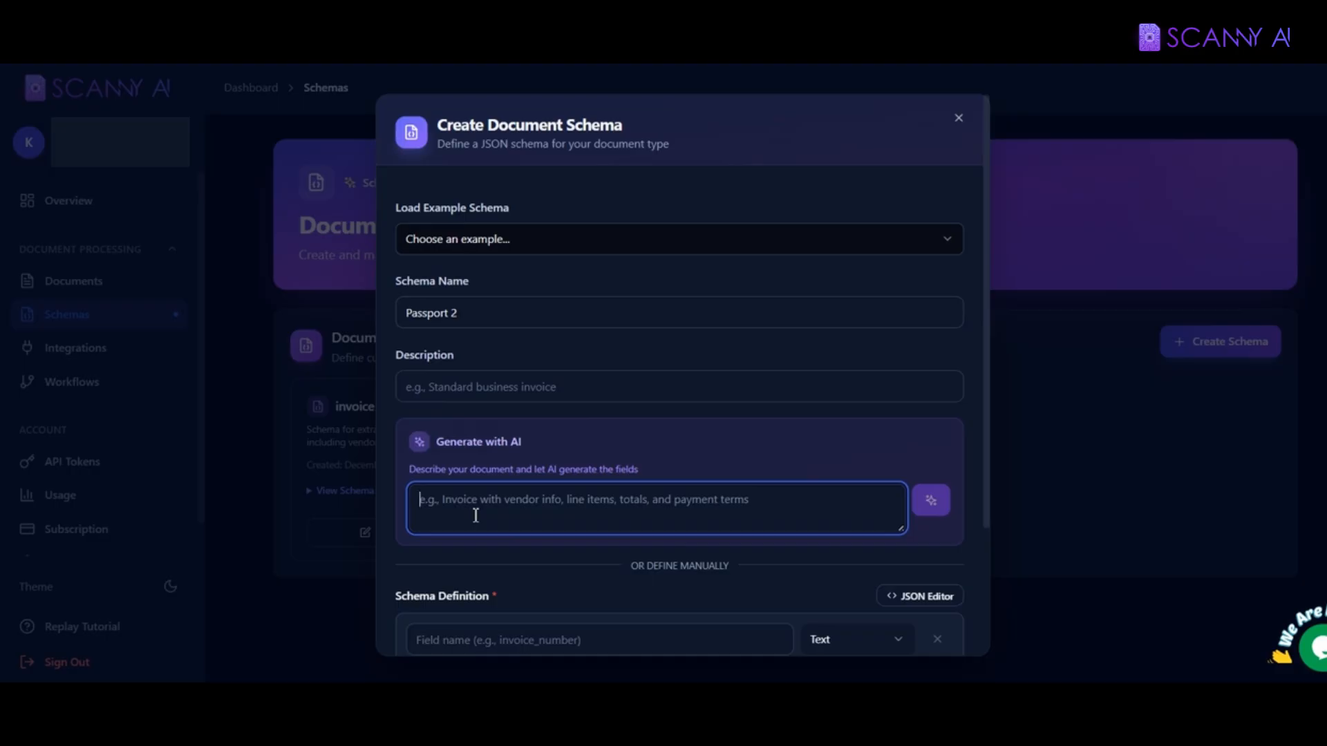
text(Passport)
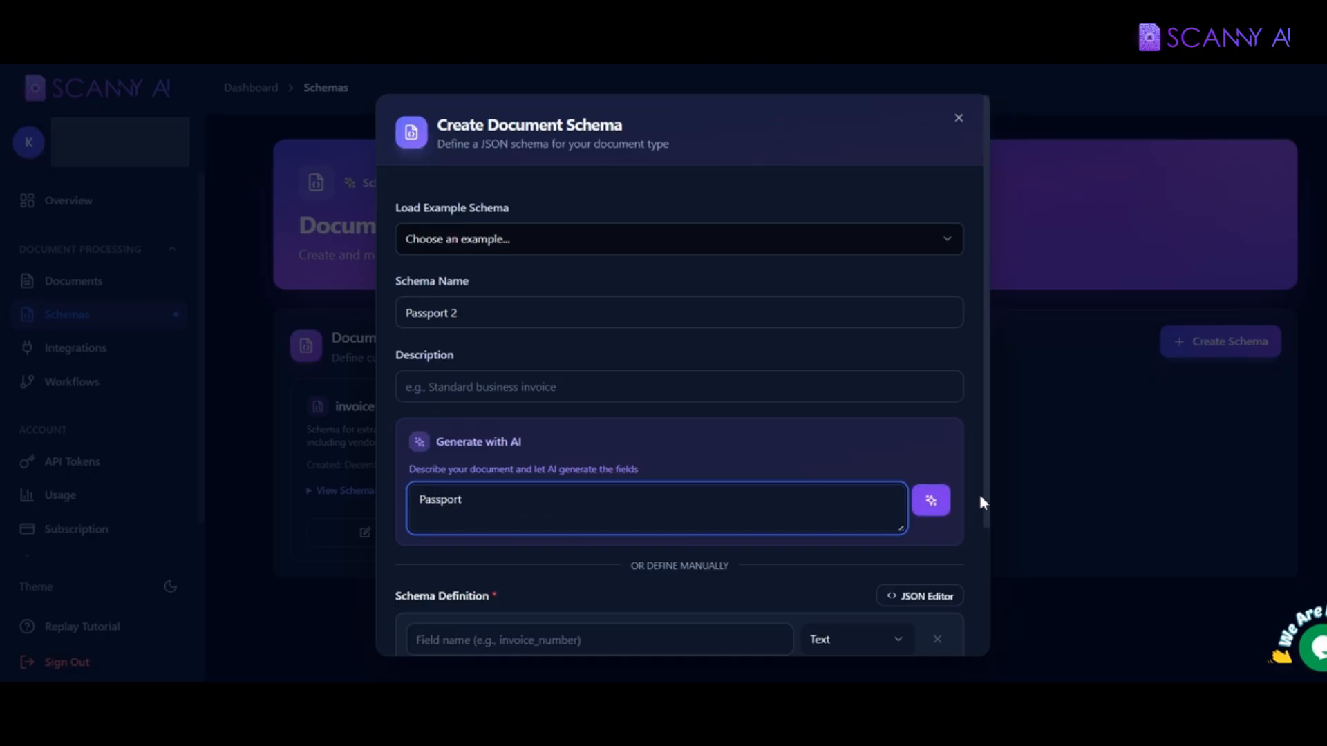
click(942, 502)
Step: Review the generated fields like passport_number and given_names, then save the Passport 2 schema
drag(981, 475, 983, 614)
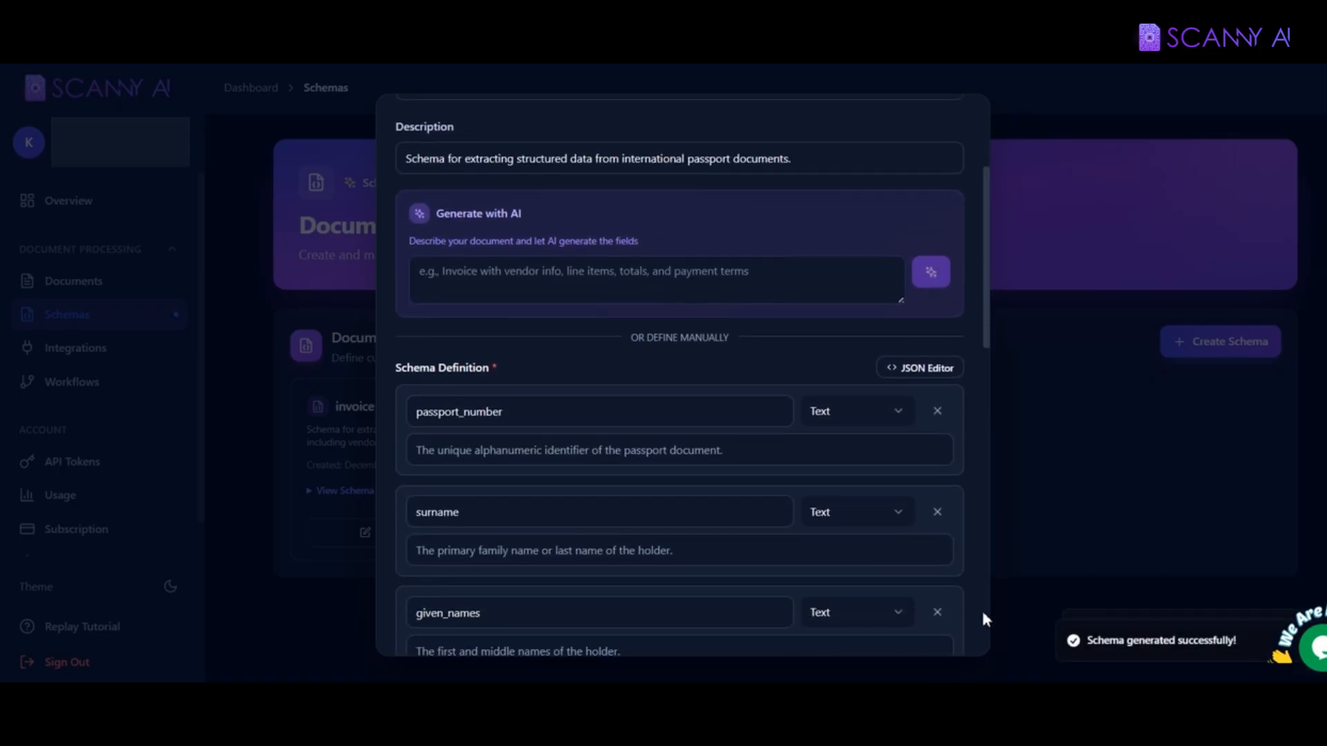
scroll(986, 619, down, 1)
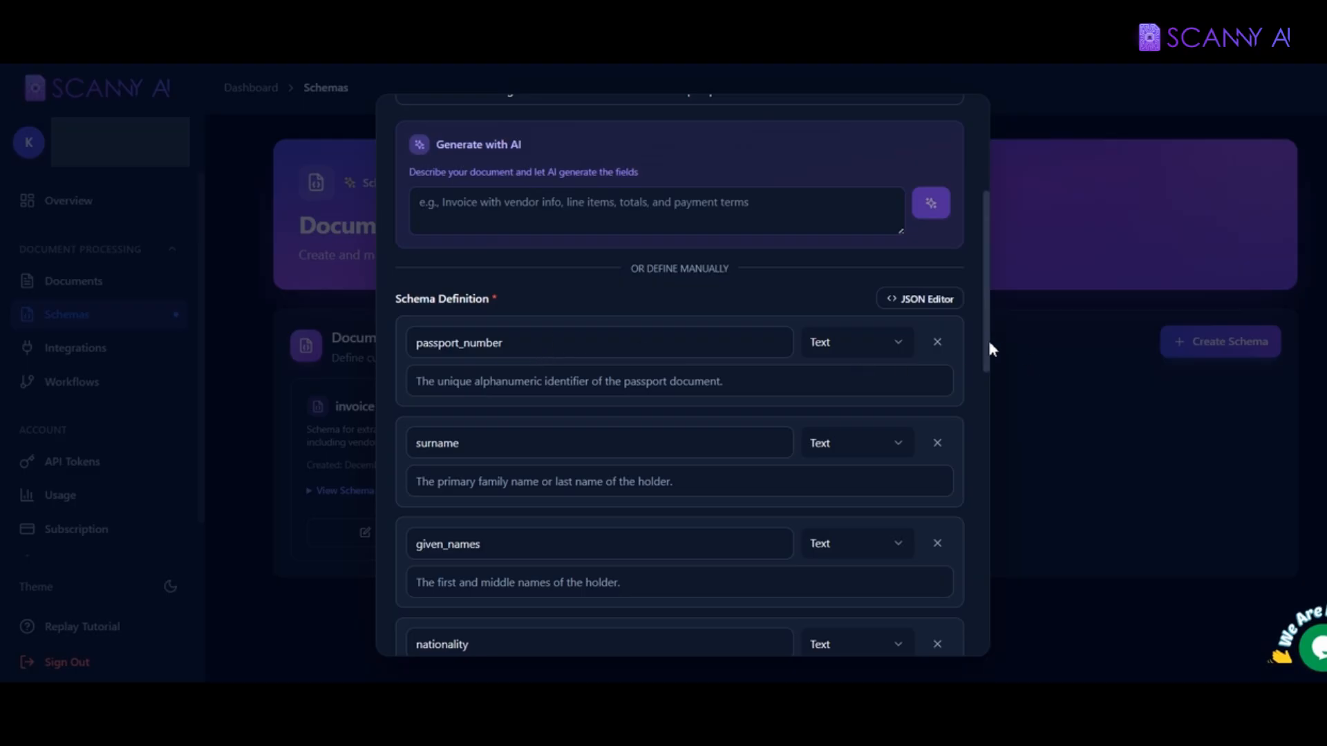
drag(418, 343, 503, 343)
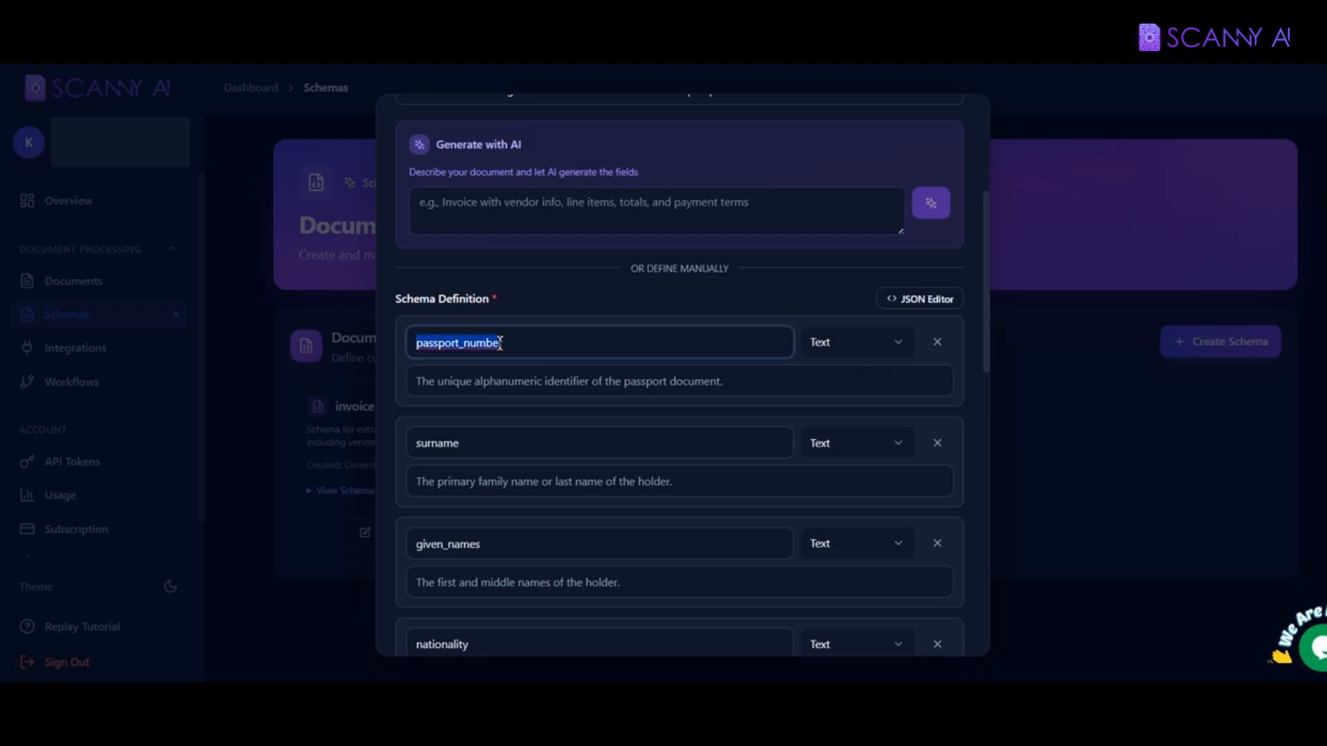
double_click(437, 544)
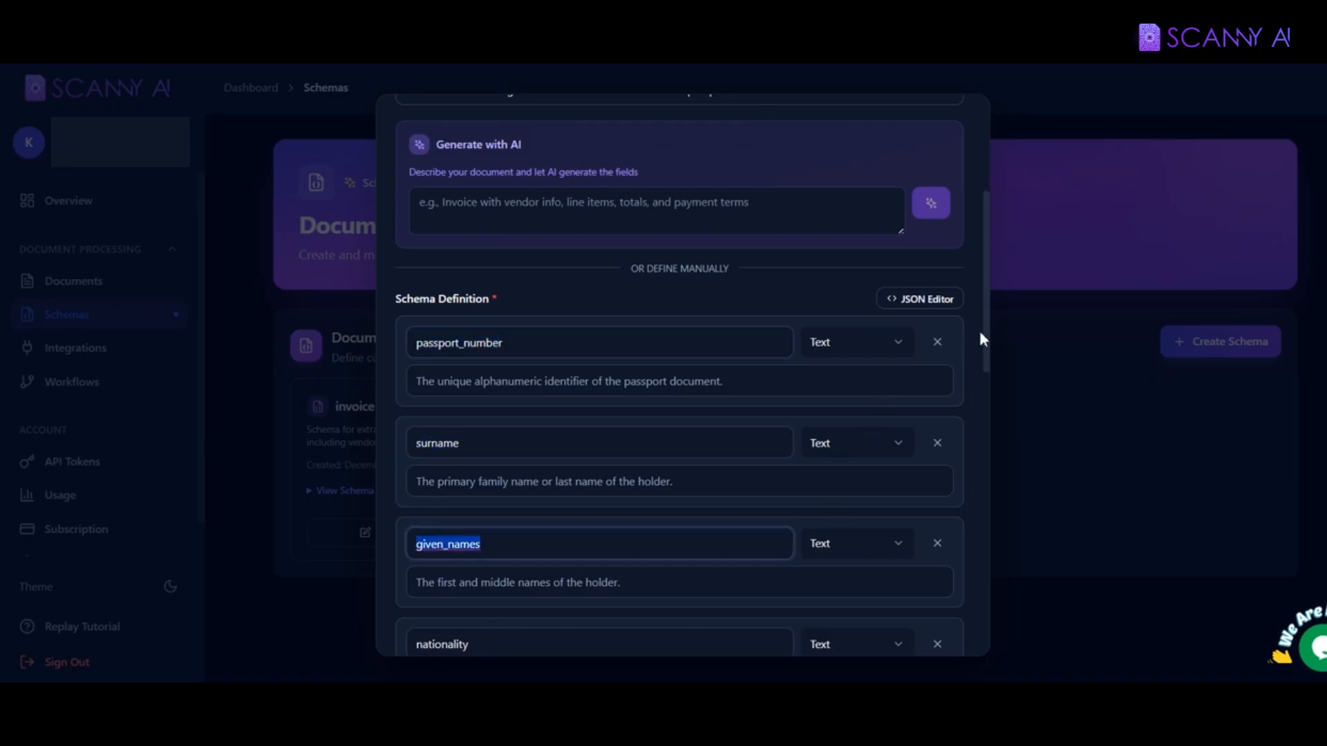
drag(981, 339, 977, 628)
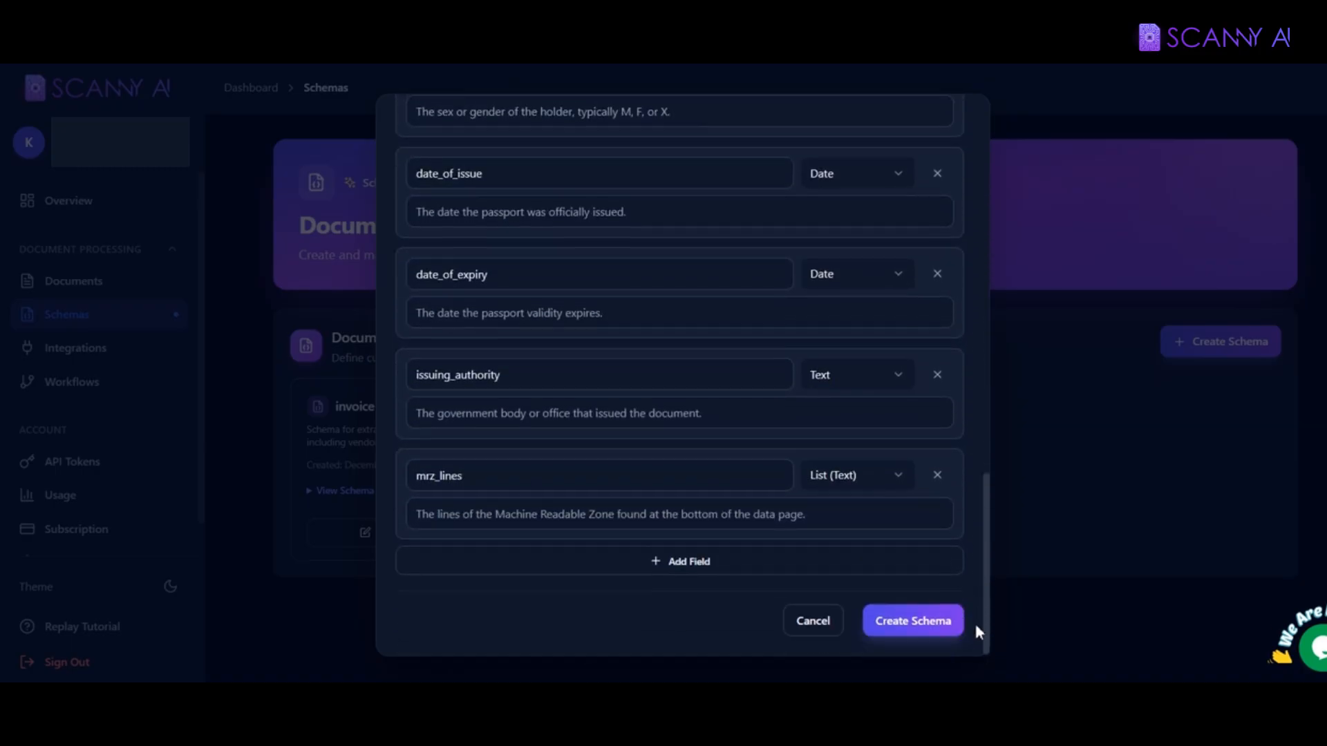
click(929, 626)
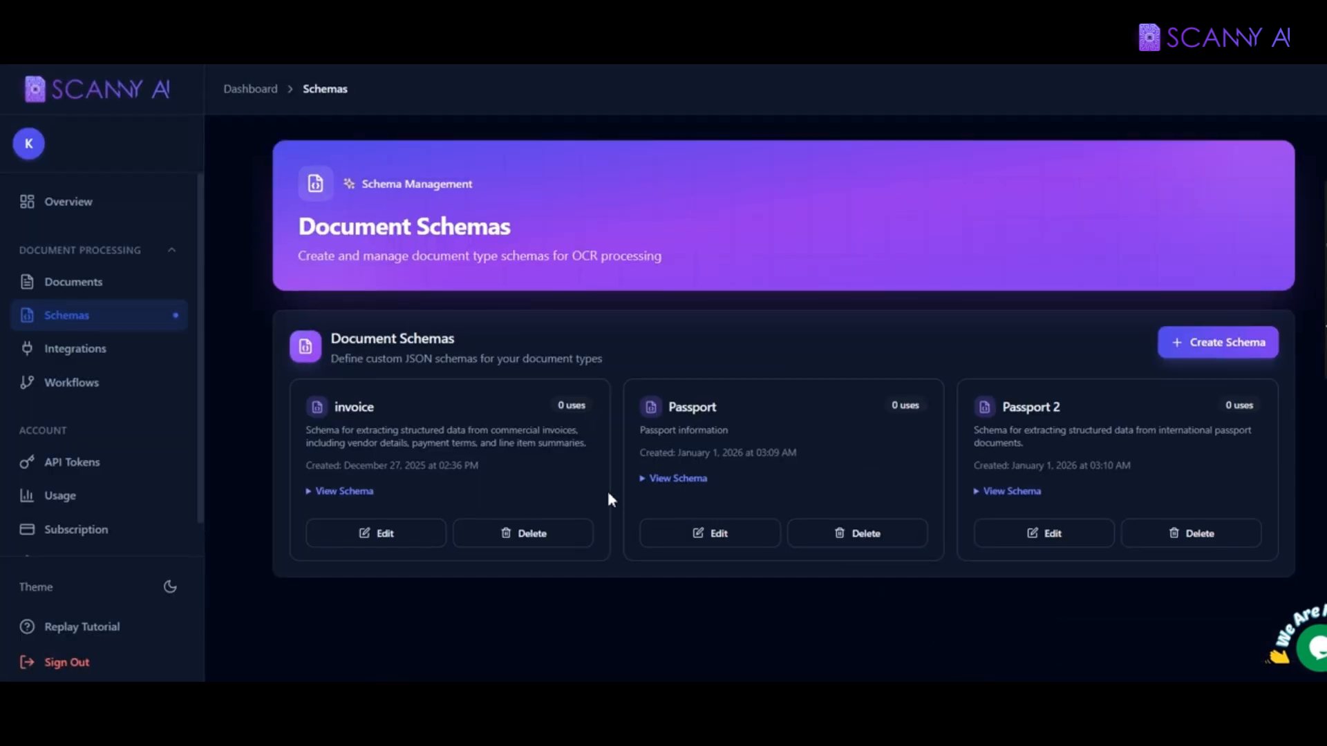
Step: Show the Integrations page's available connections: HubSpot CRM and Google Drive
click(107, 358)
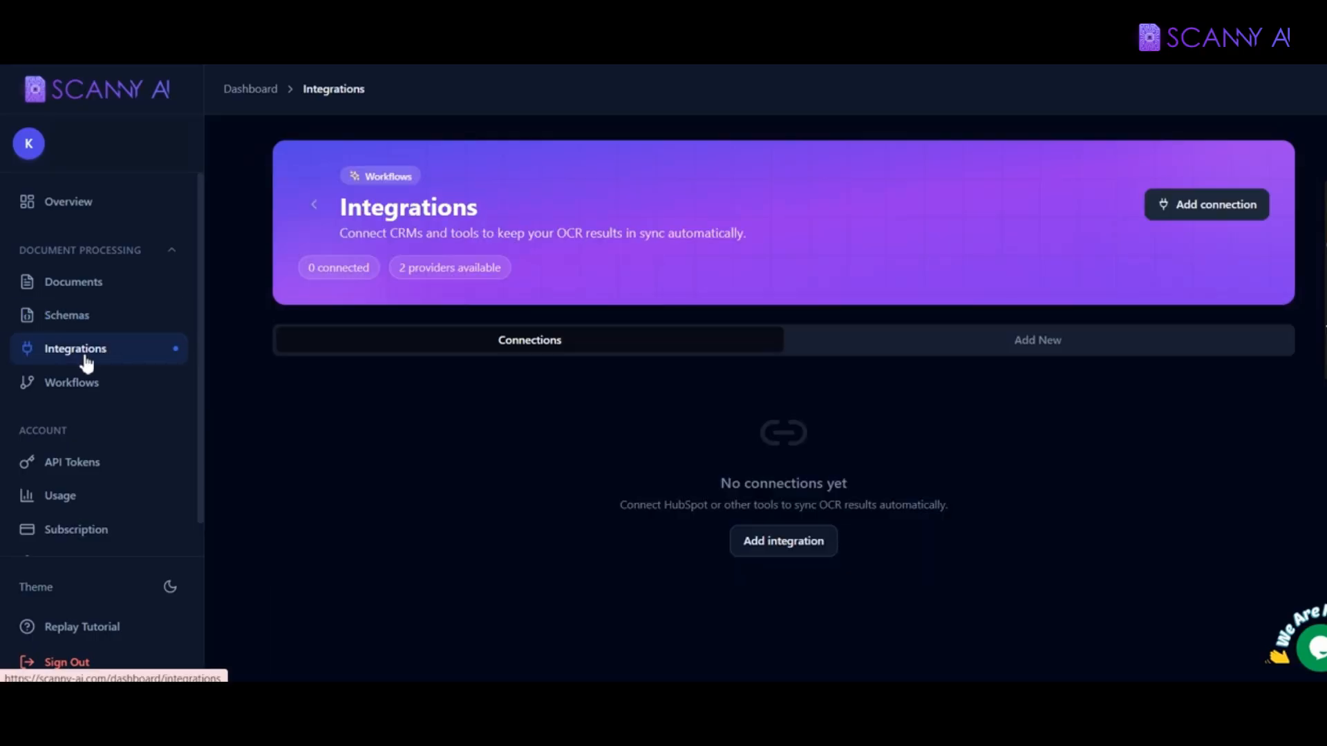
click(767, 551)
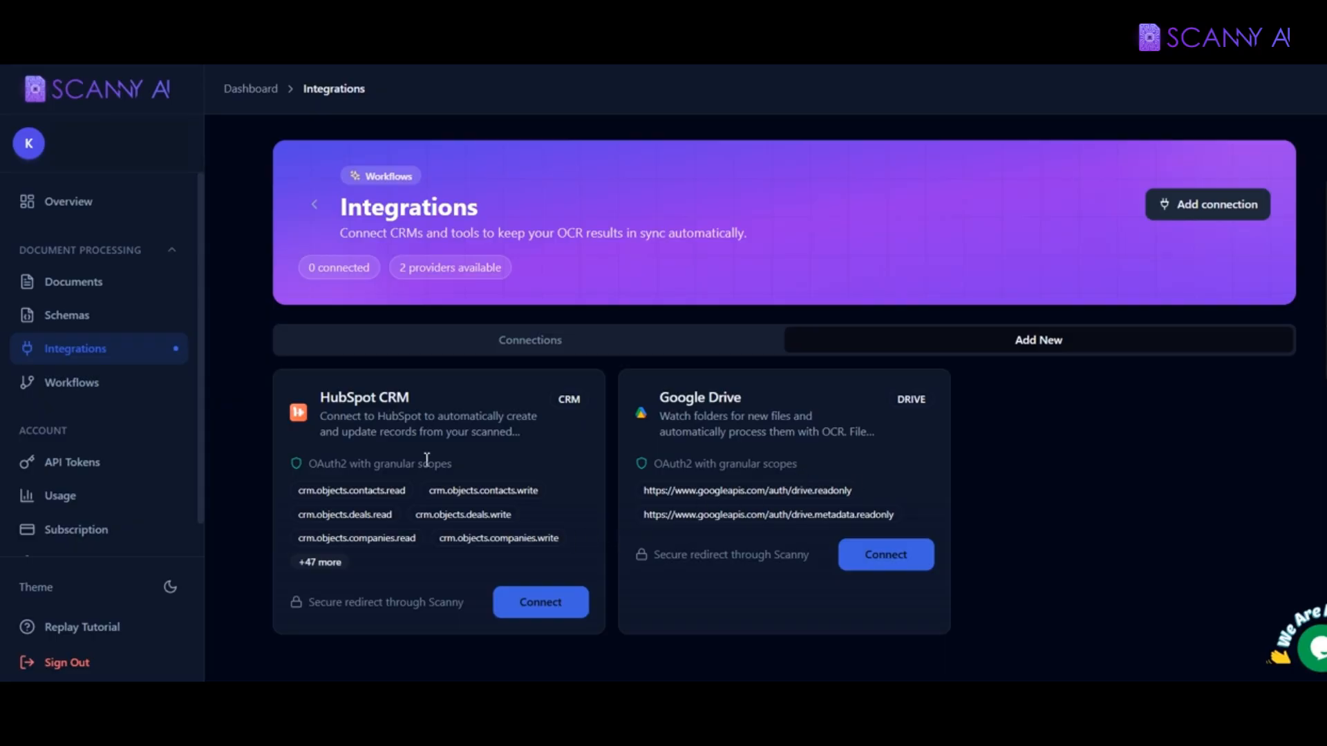
Step: Connect HubSpot CRM by choosing the Scanny HubSpot account
click(536, 604)
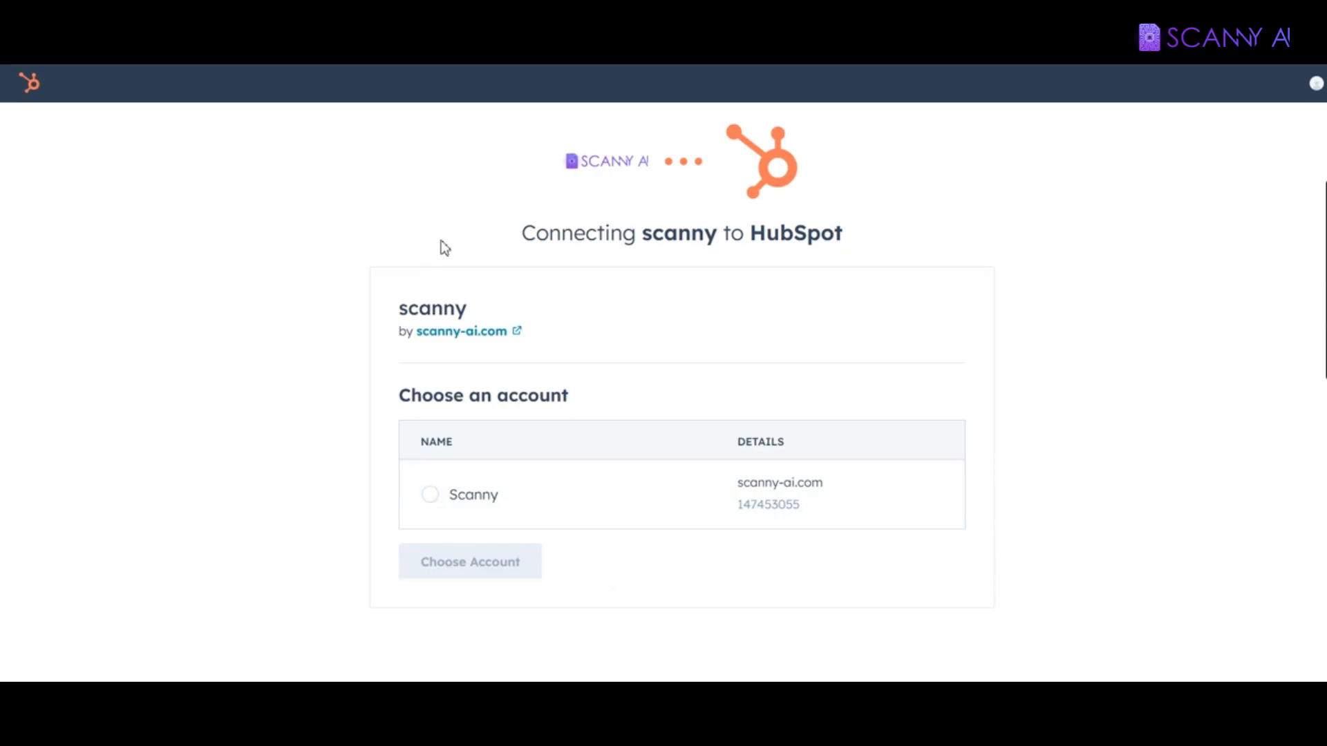
click(447, 505)
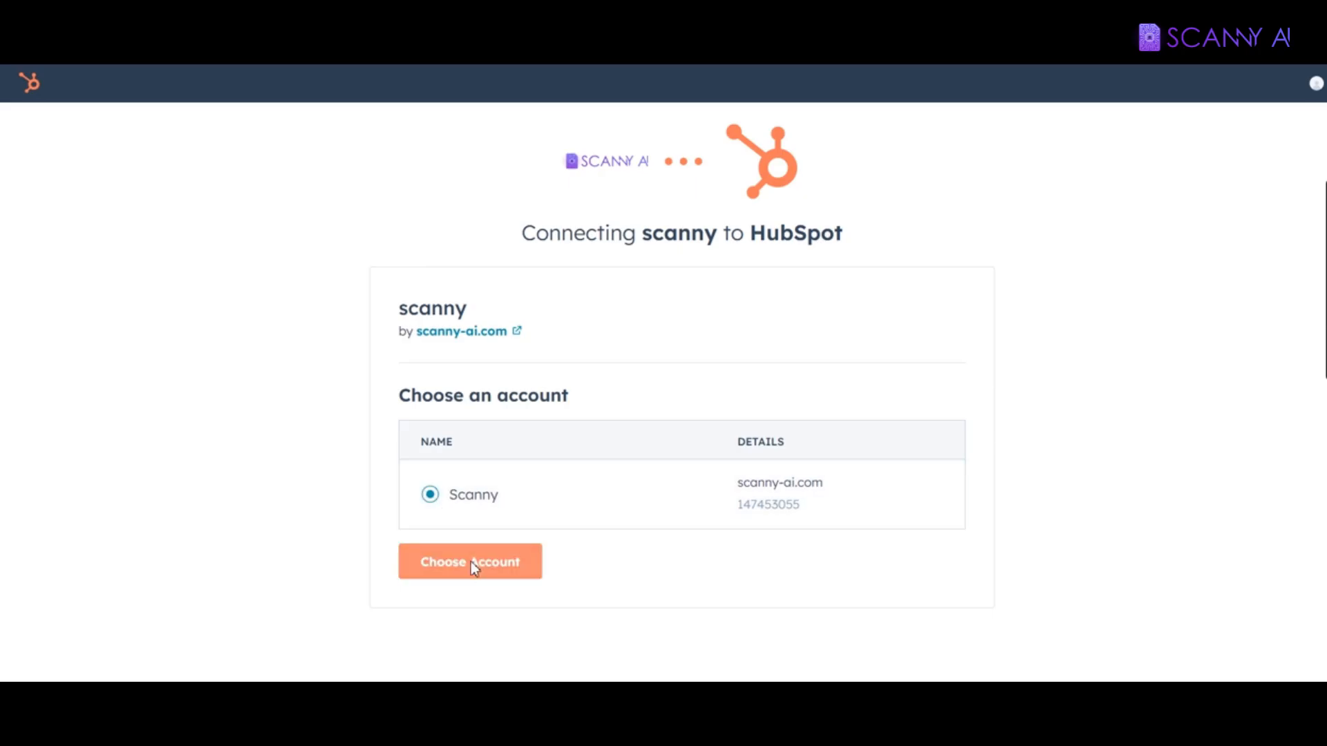
click(474, 566)
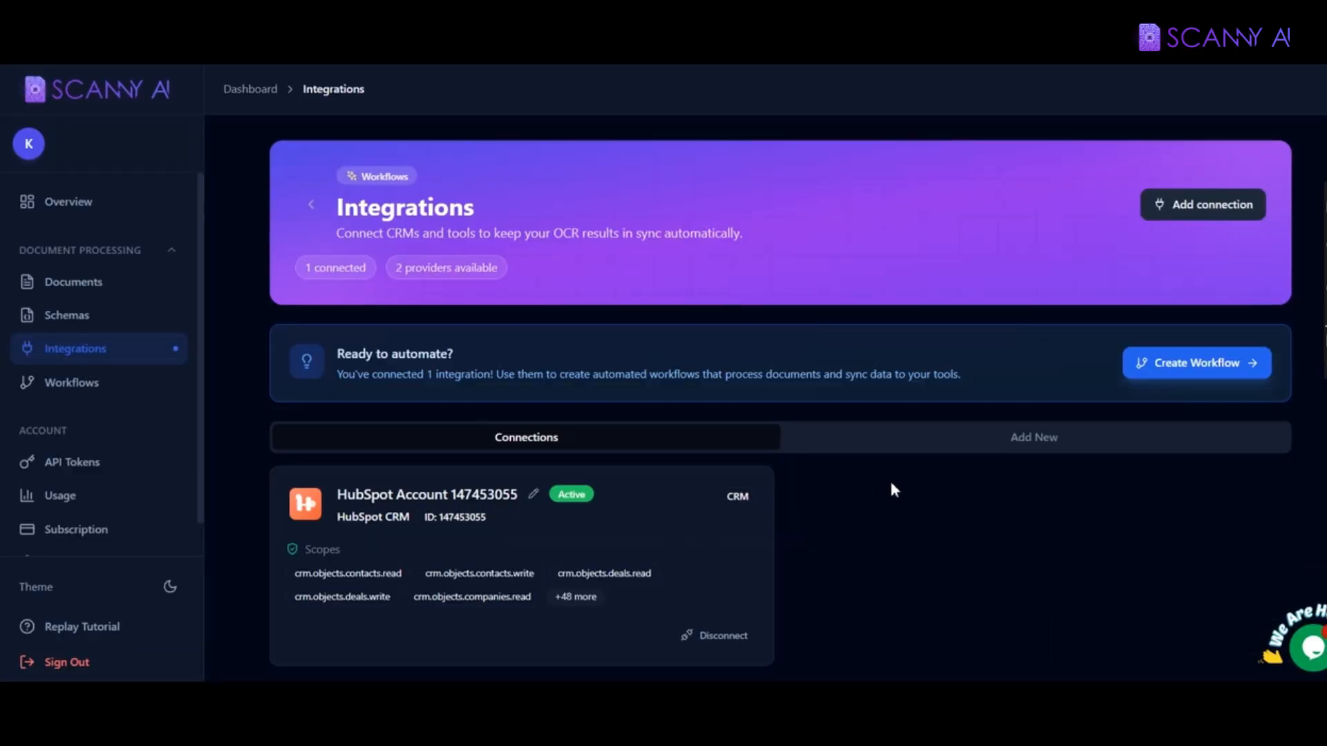
Step: Connect Google Drive via Google sign-in, granting scanny-ai all requested Drive permissions
click(1044, 452)
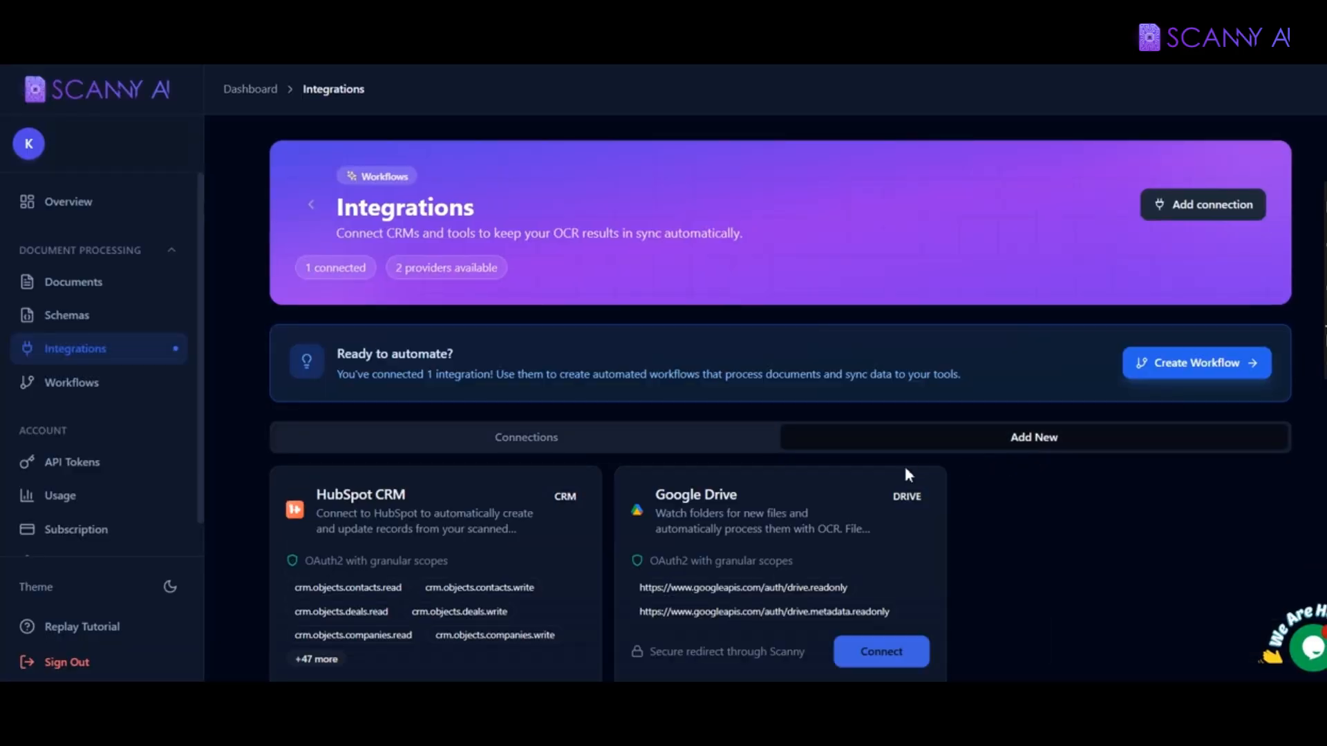
scroll(892, 546, down, 1)
click(863, 589)
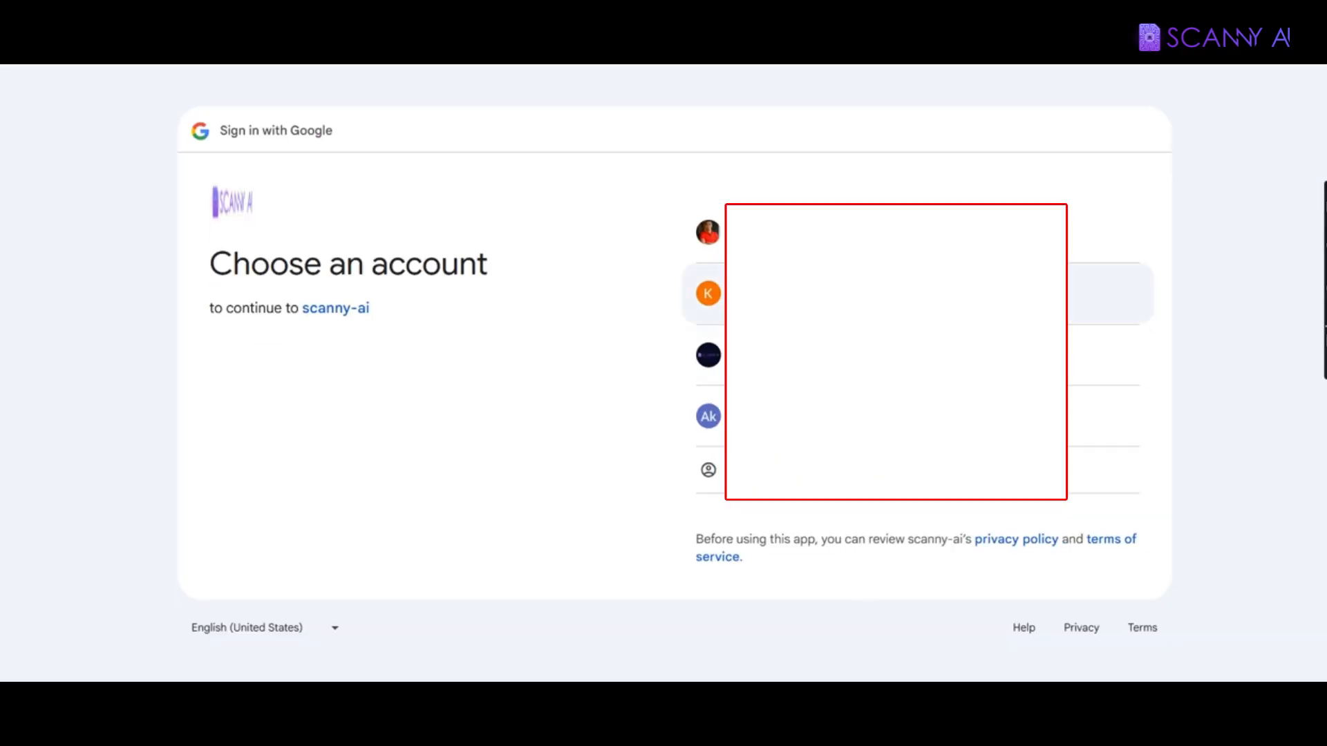
click(691, 297)
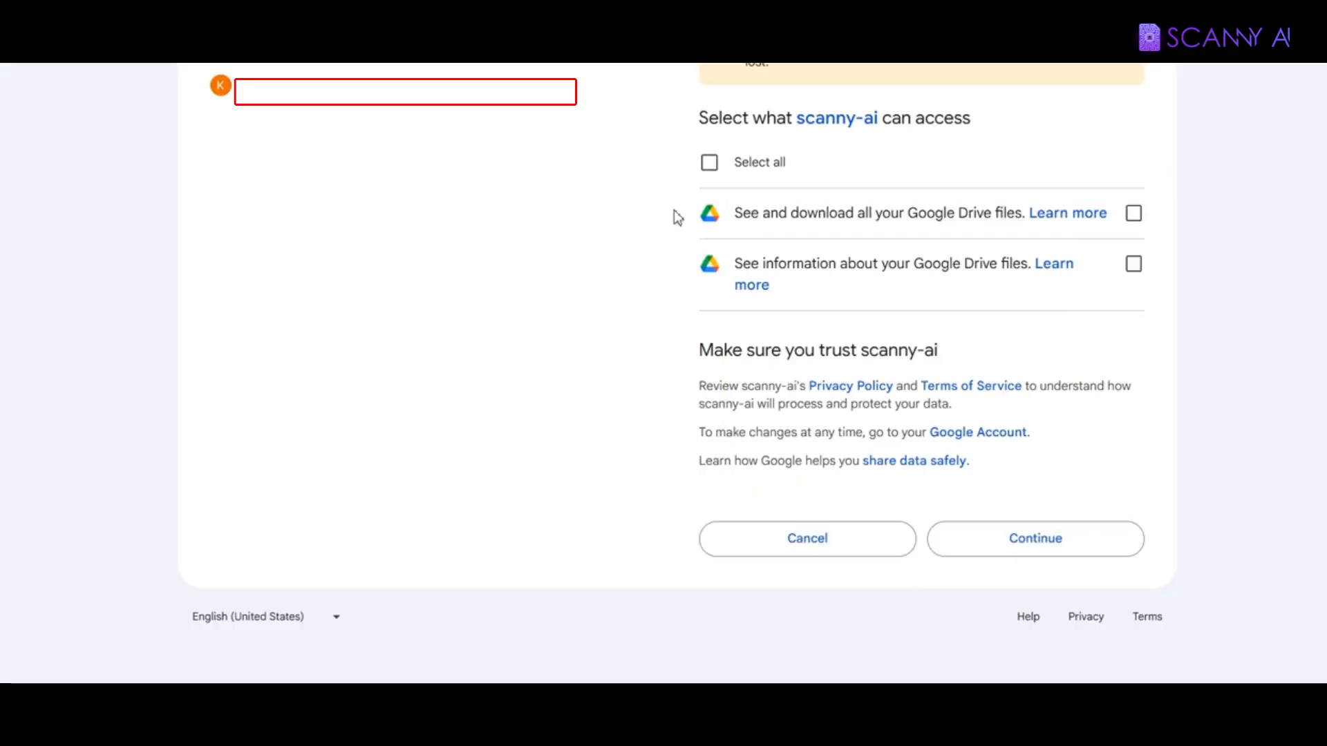
click(710, 164)
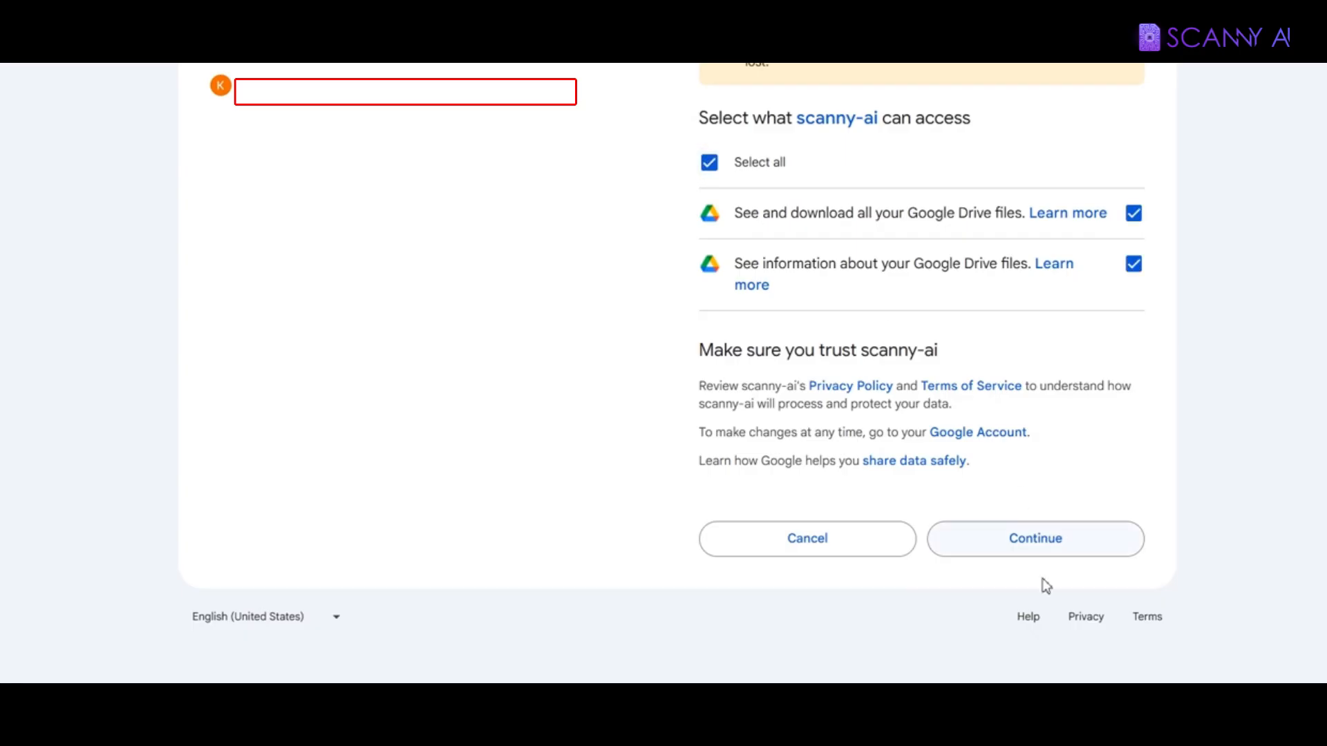
click(1037, 542)
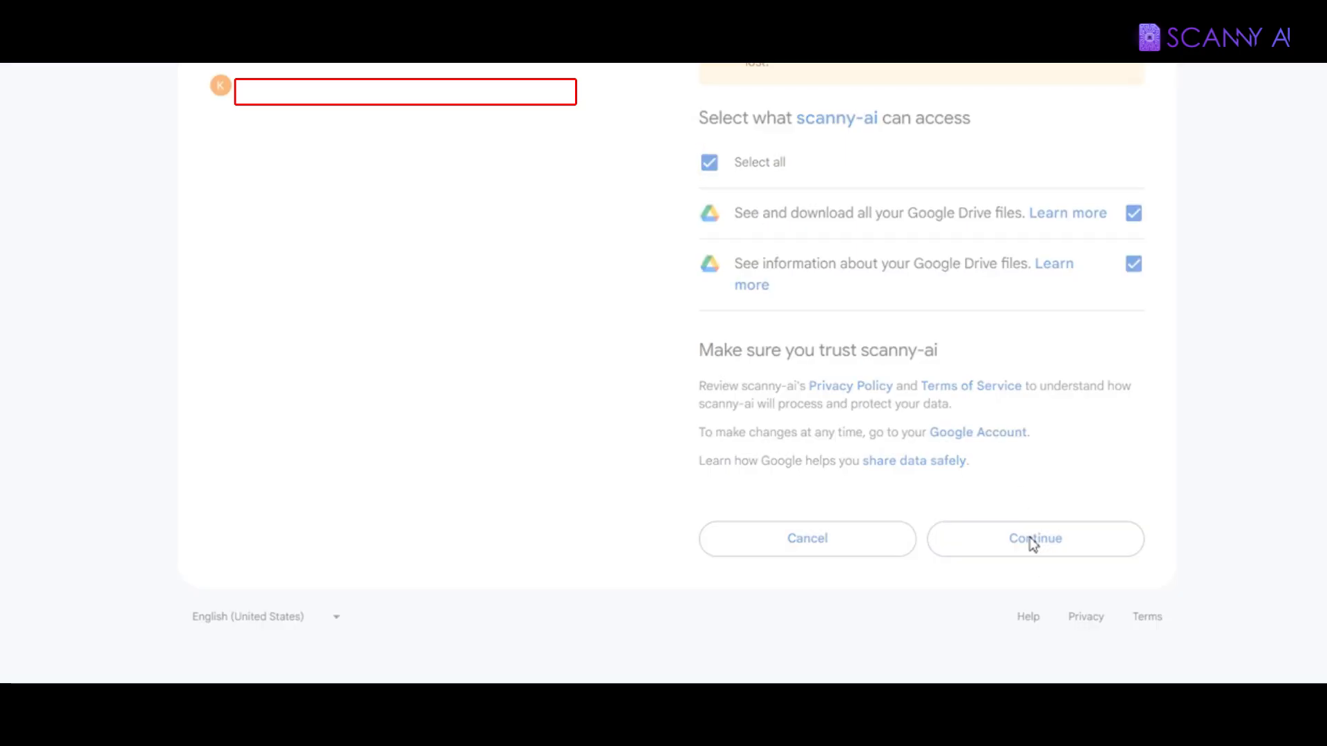
scroll(760, 491, down, 1)
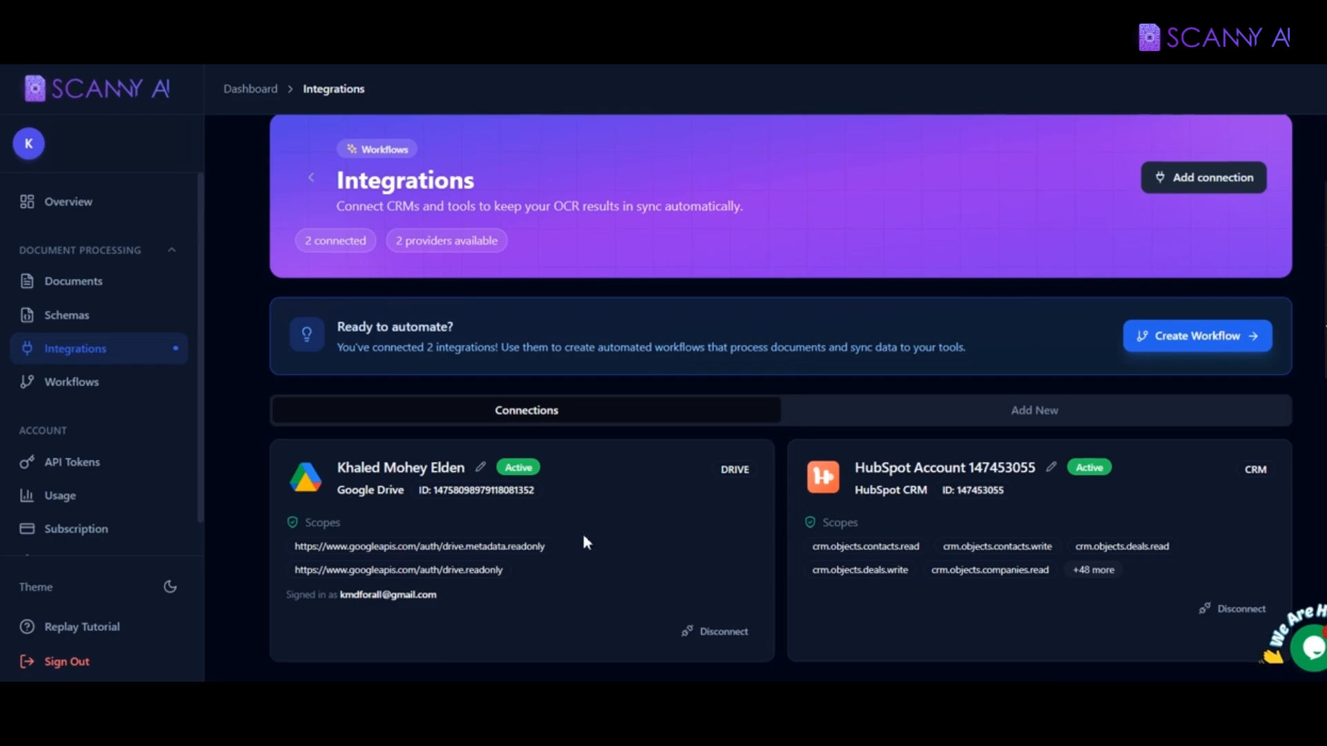
Step: Go to the Workflows page, which lists 0 workflows
scroll(335, 445, up, 1)
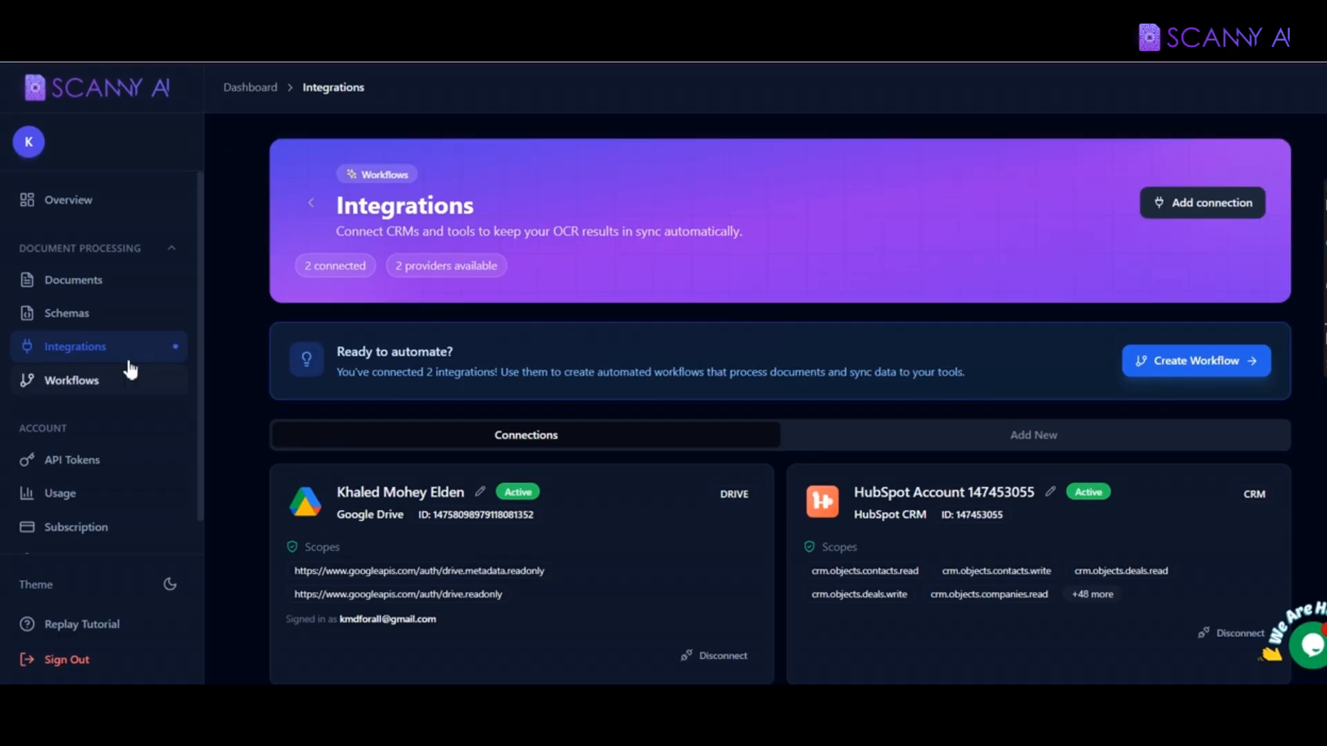
click(100, 399)
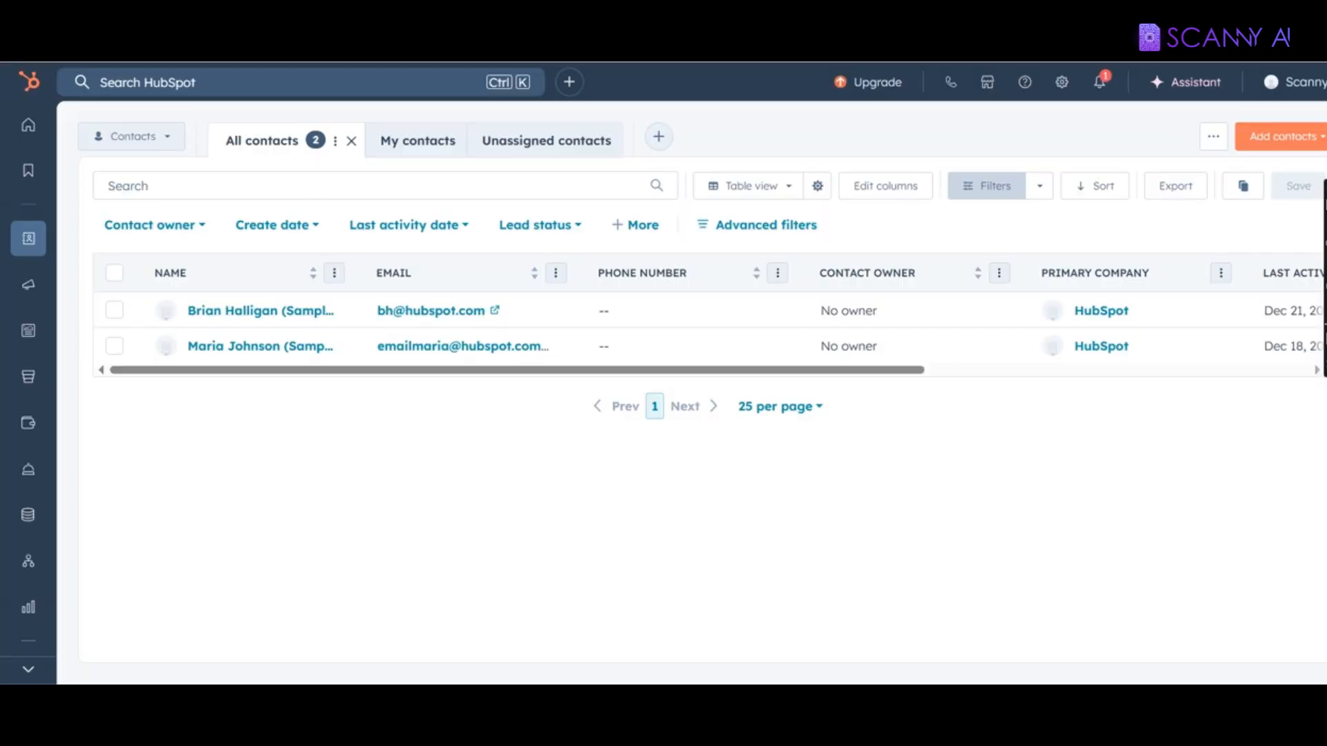
Step: Attach PASSPORT.jpg to the first sample contact's Passport file field, then remove it
click(208, 437)
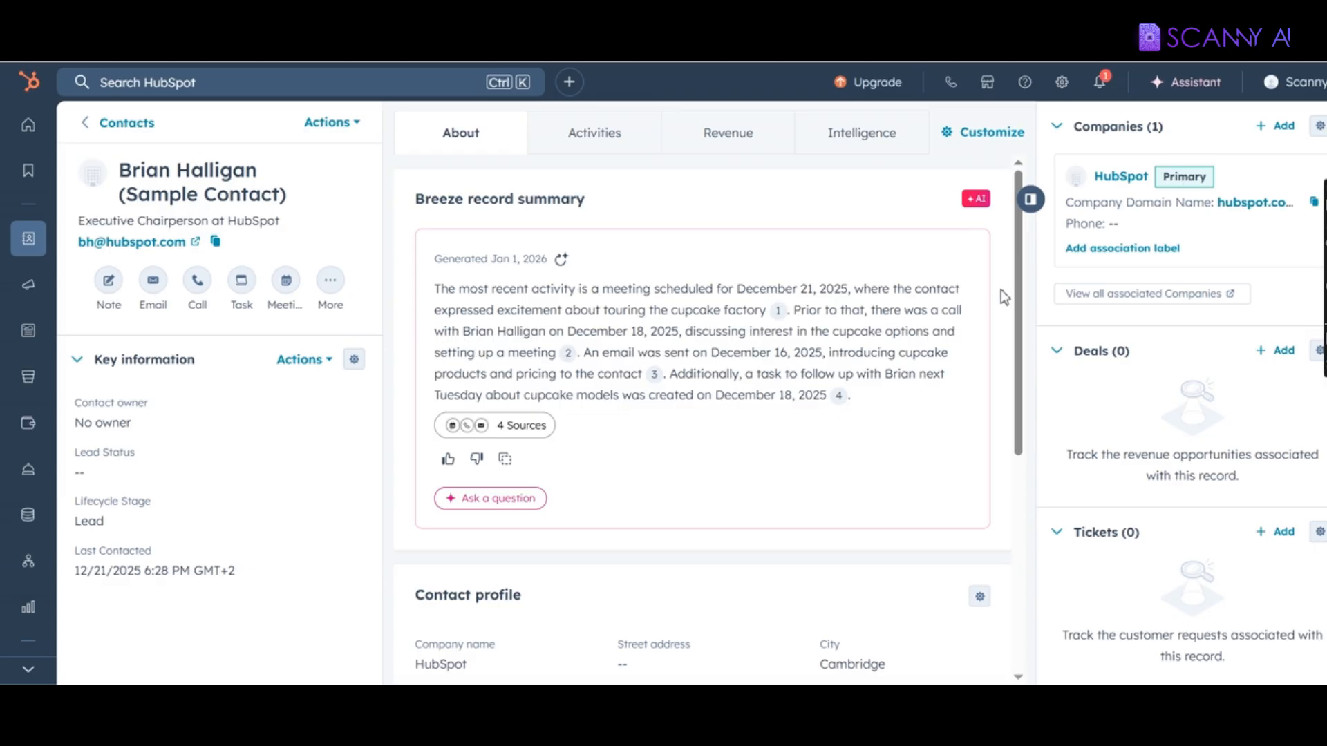
drag(1018, 275, 1010, 442)
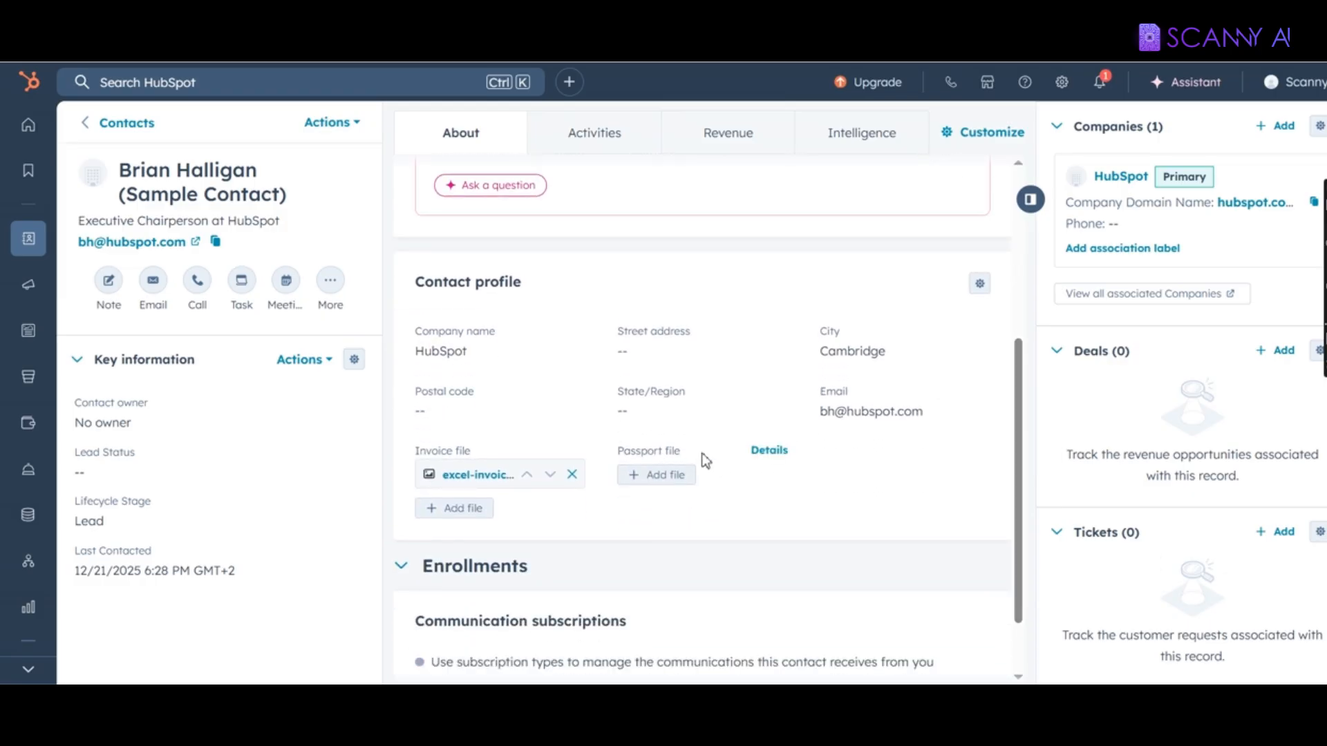
drag(624, 454, 691, 459)
click(674, 475)
double_click(193, 165)
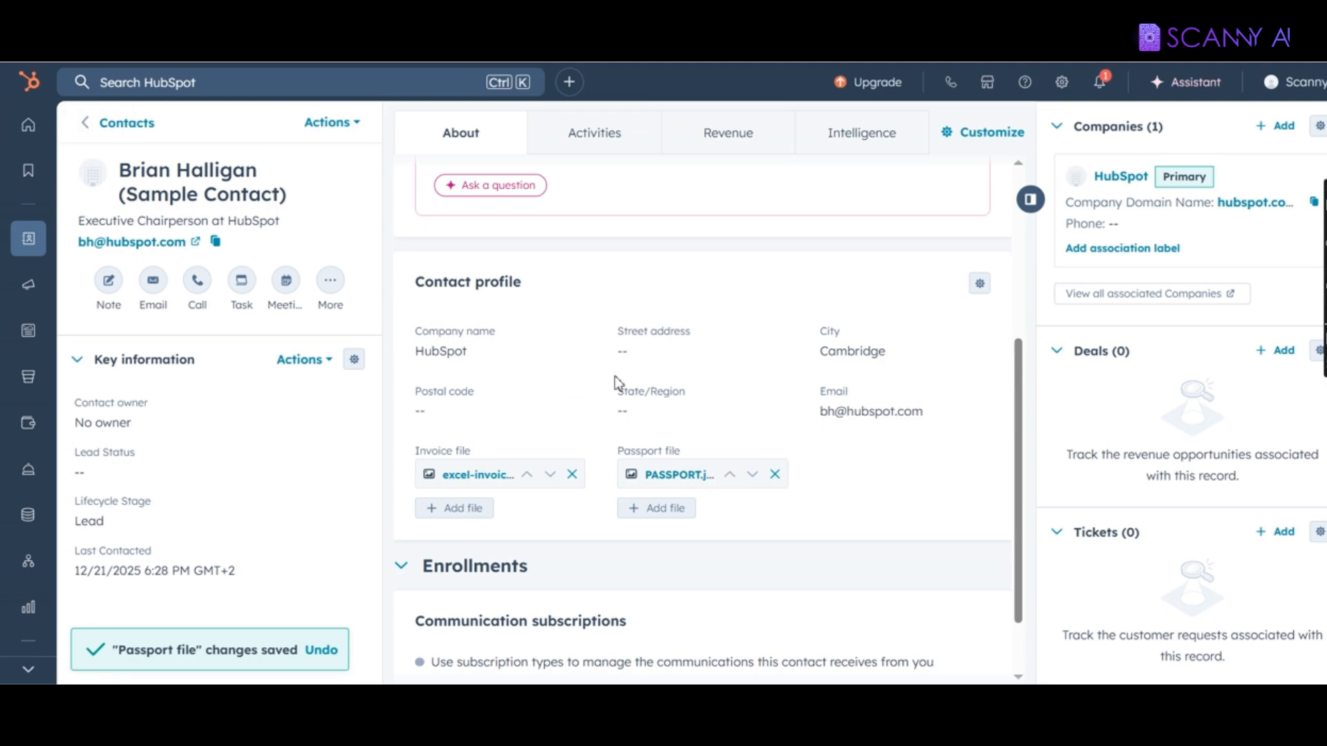
click(775, 475)
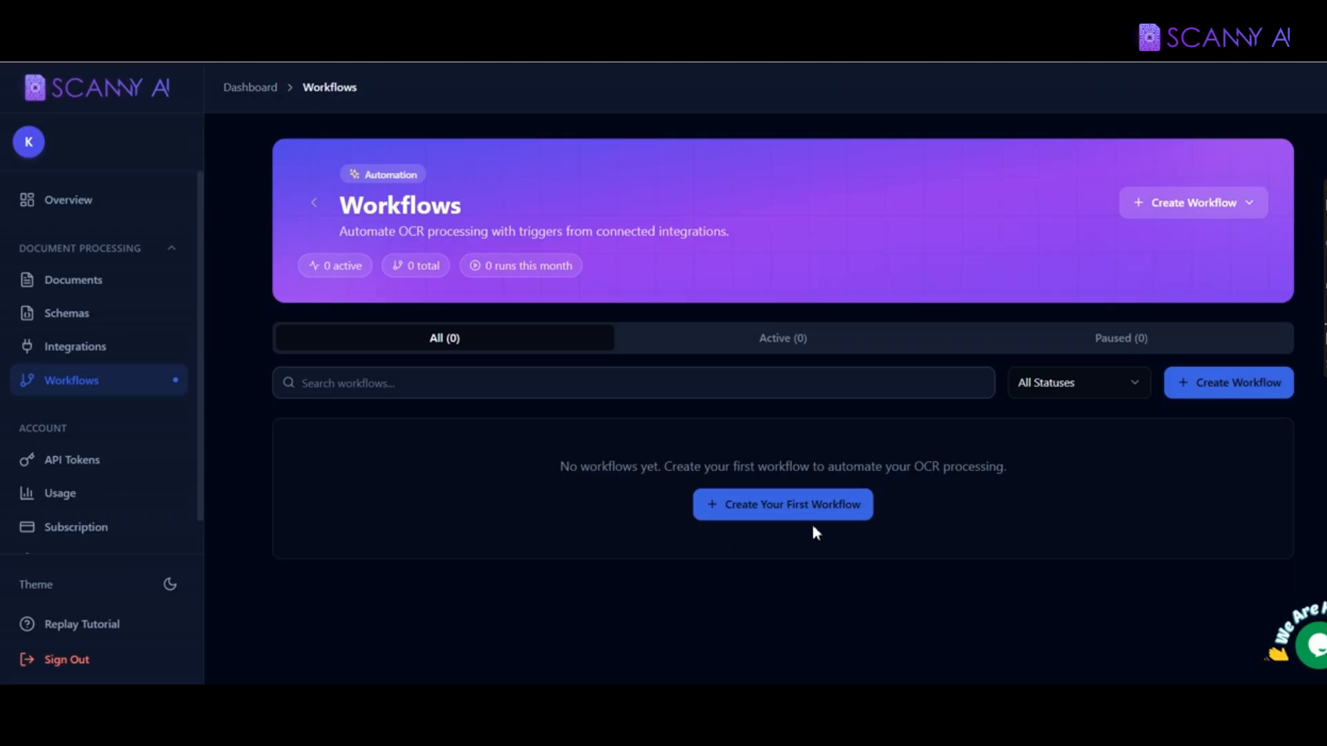
Step: Create 'Passport workflow' with the description '…extracts the data into hubspot Contacts module'
click(755, 523)
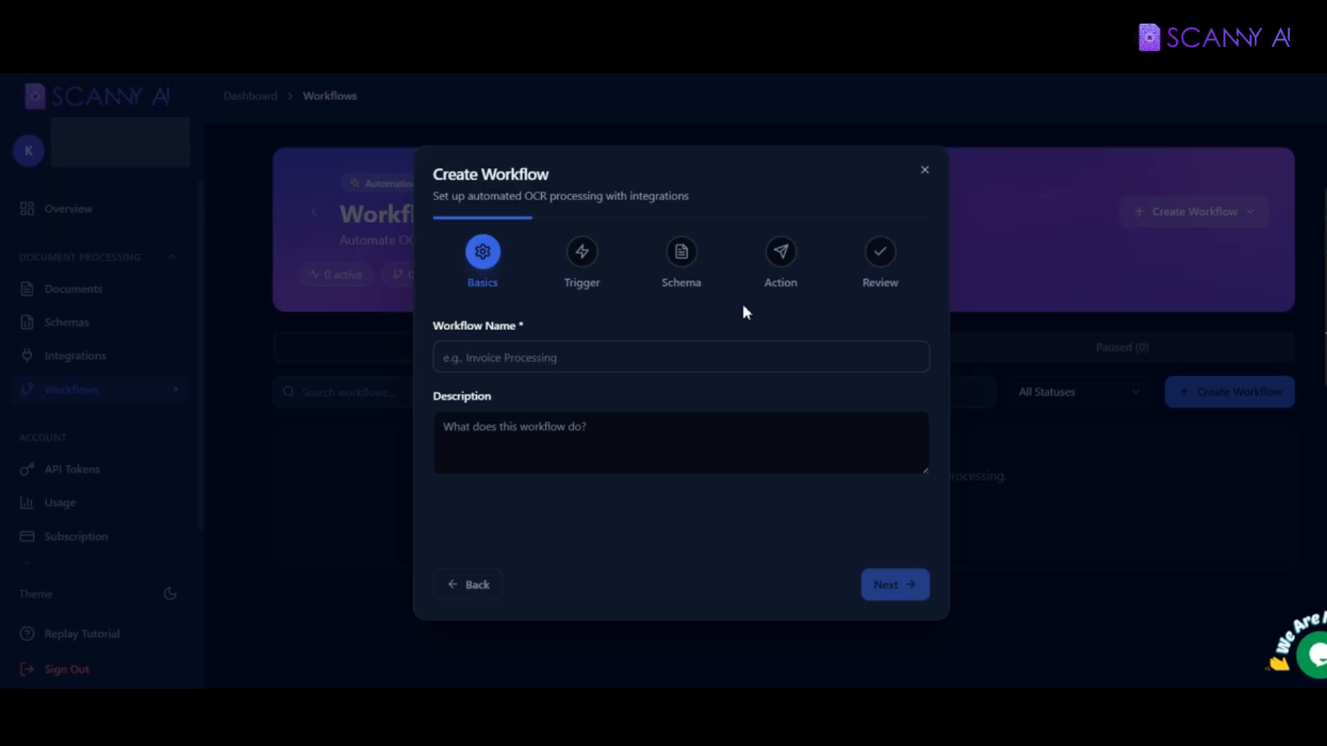
click(495, 359)
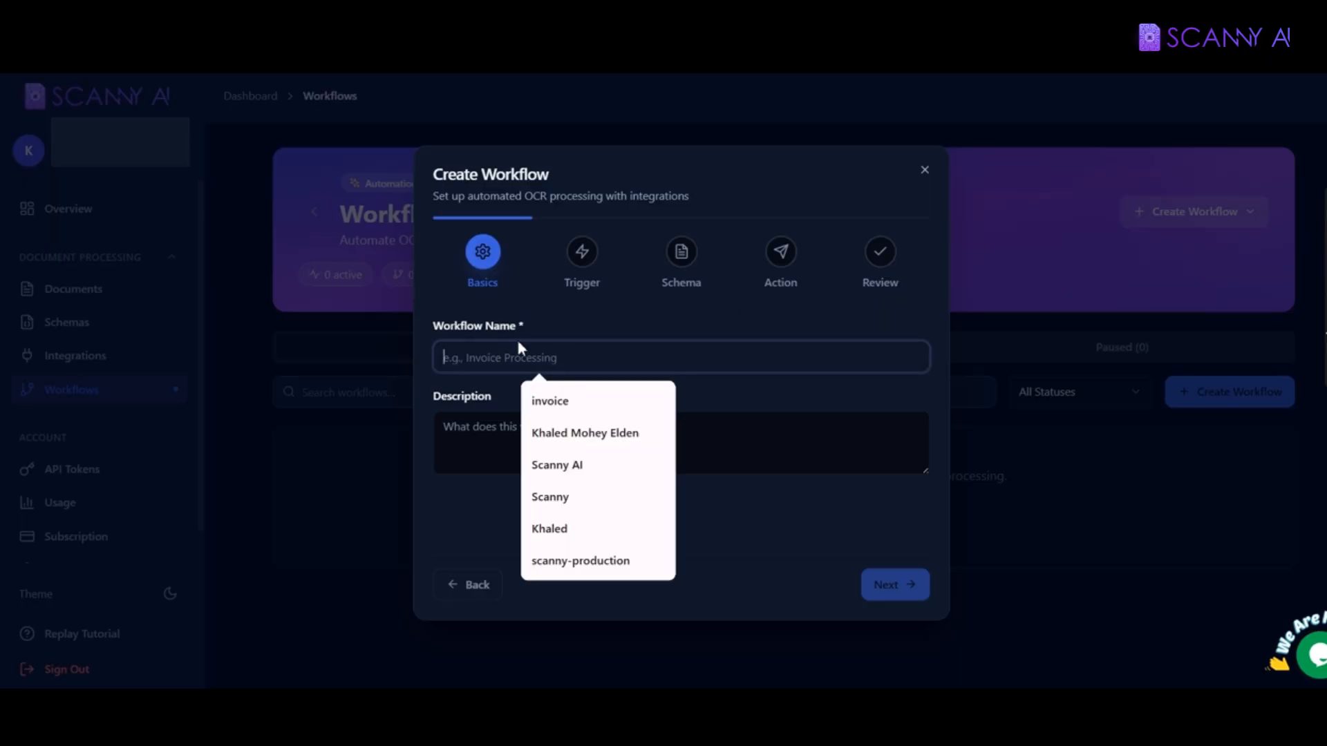
text(Passp)
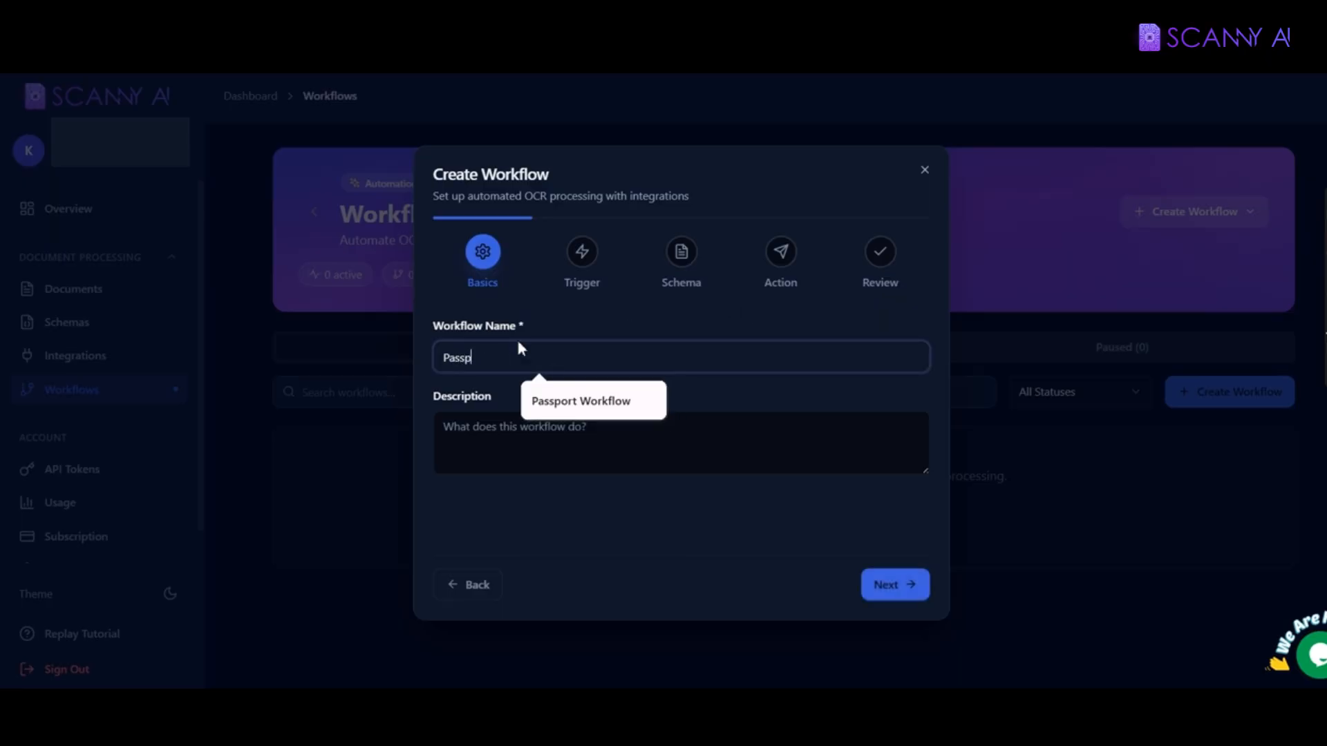
text(ort workflow)
click(503, 435)
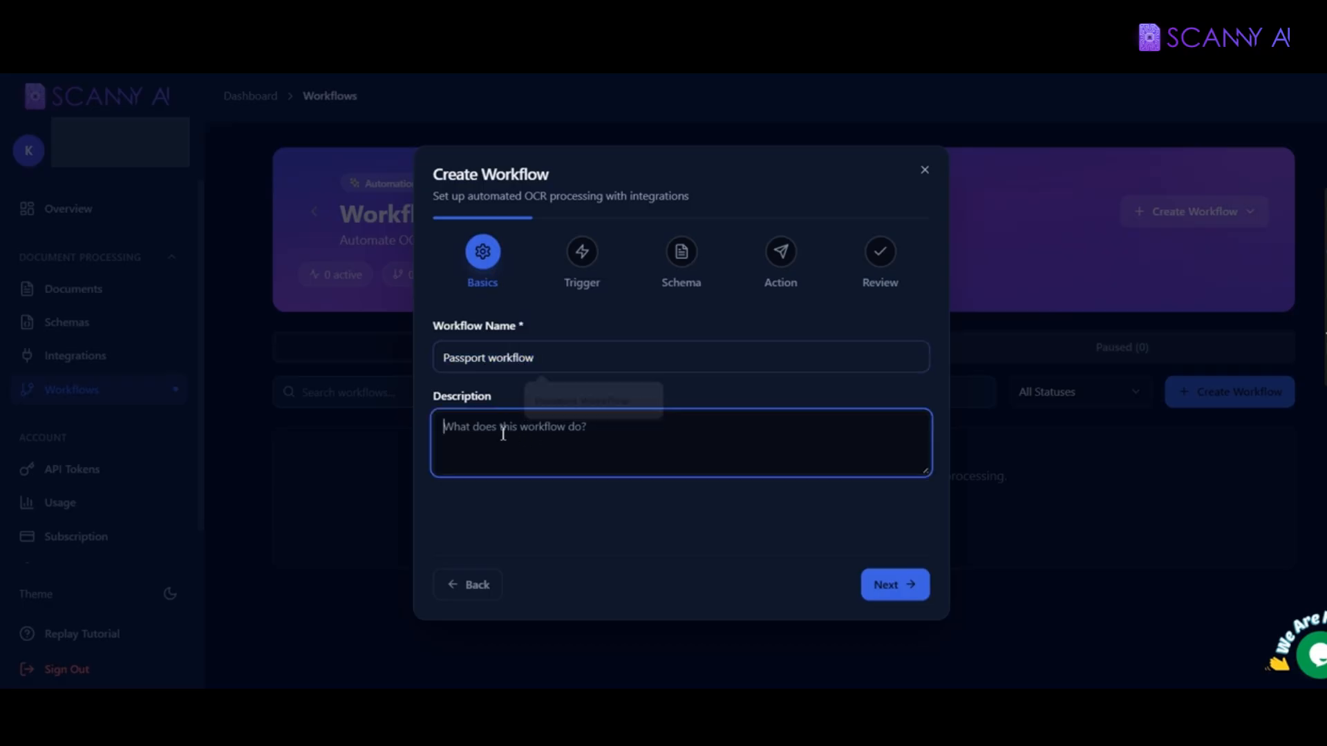
text(Passport workflow)
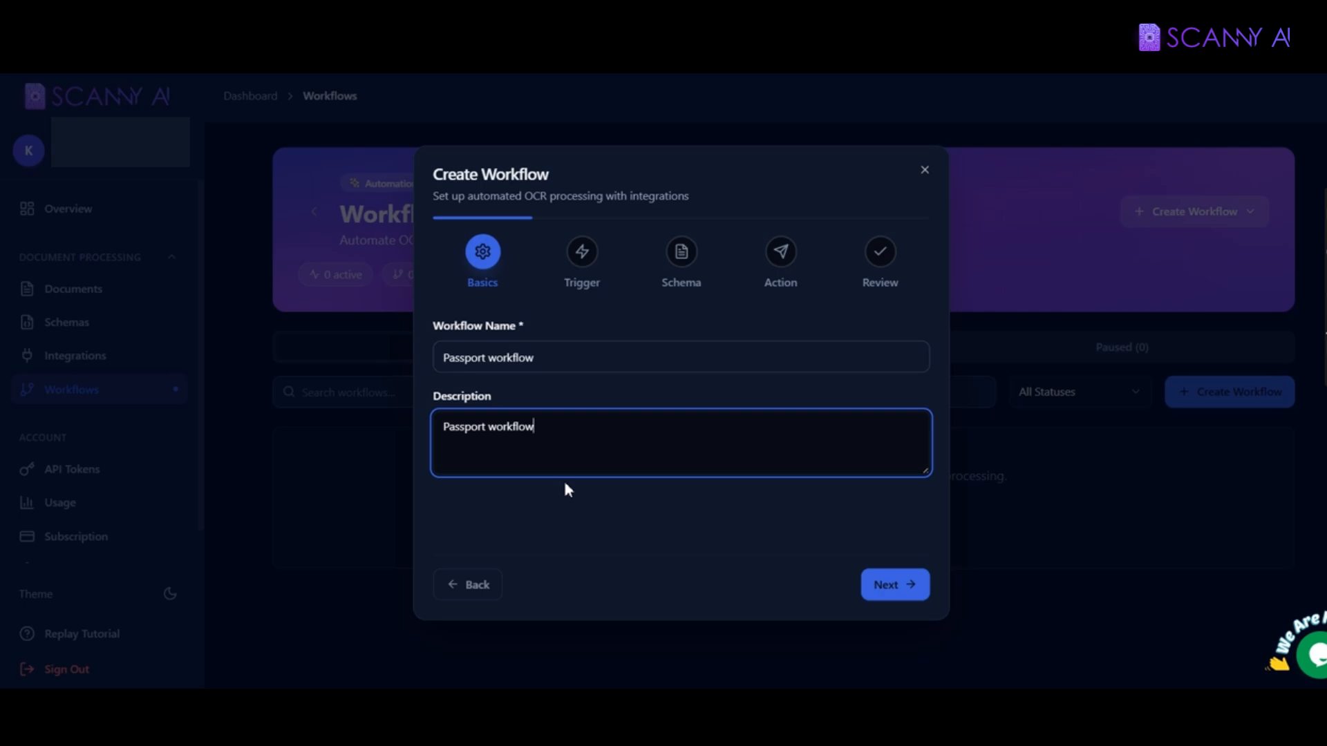
text(extracts the data into hub)
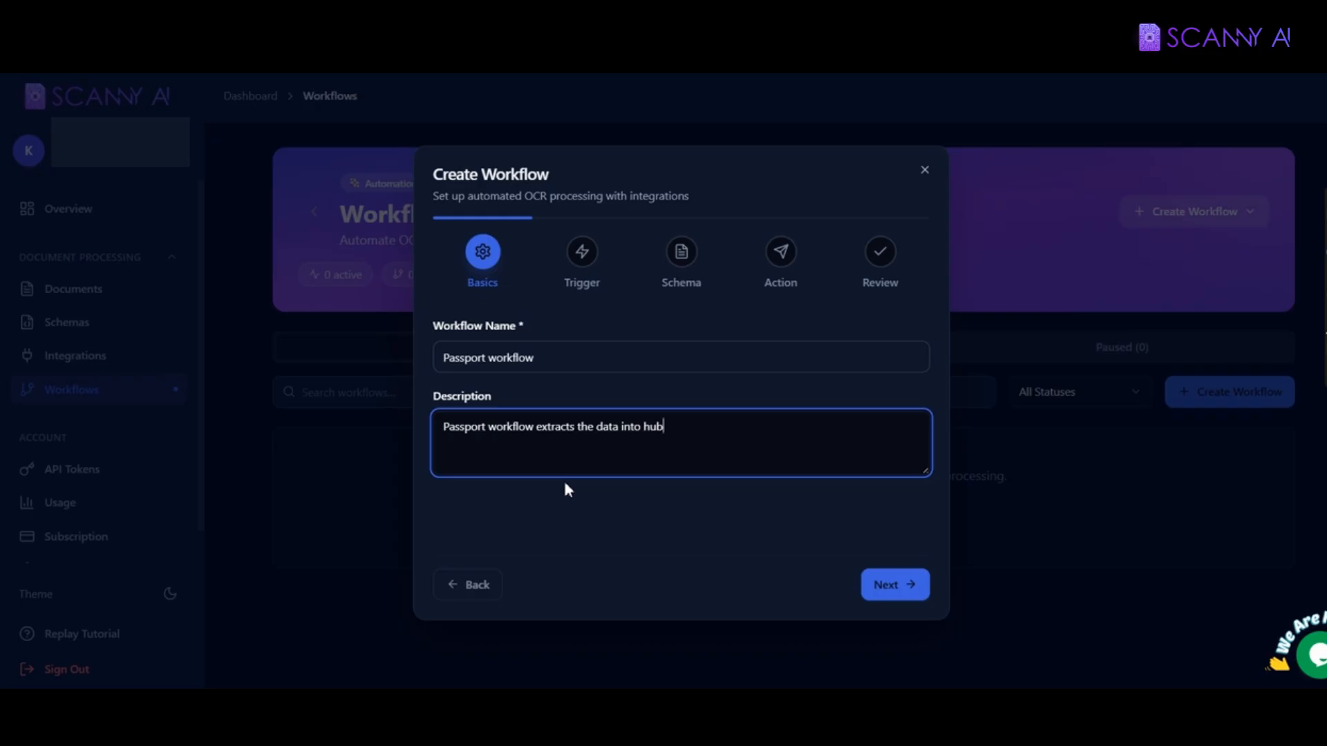
text(spot Contacts module)
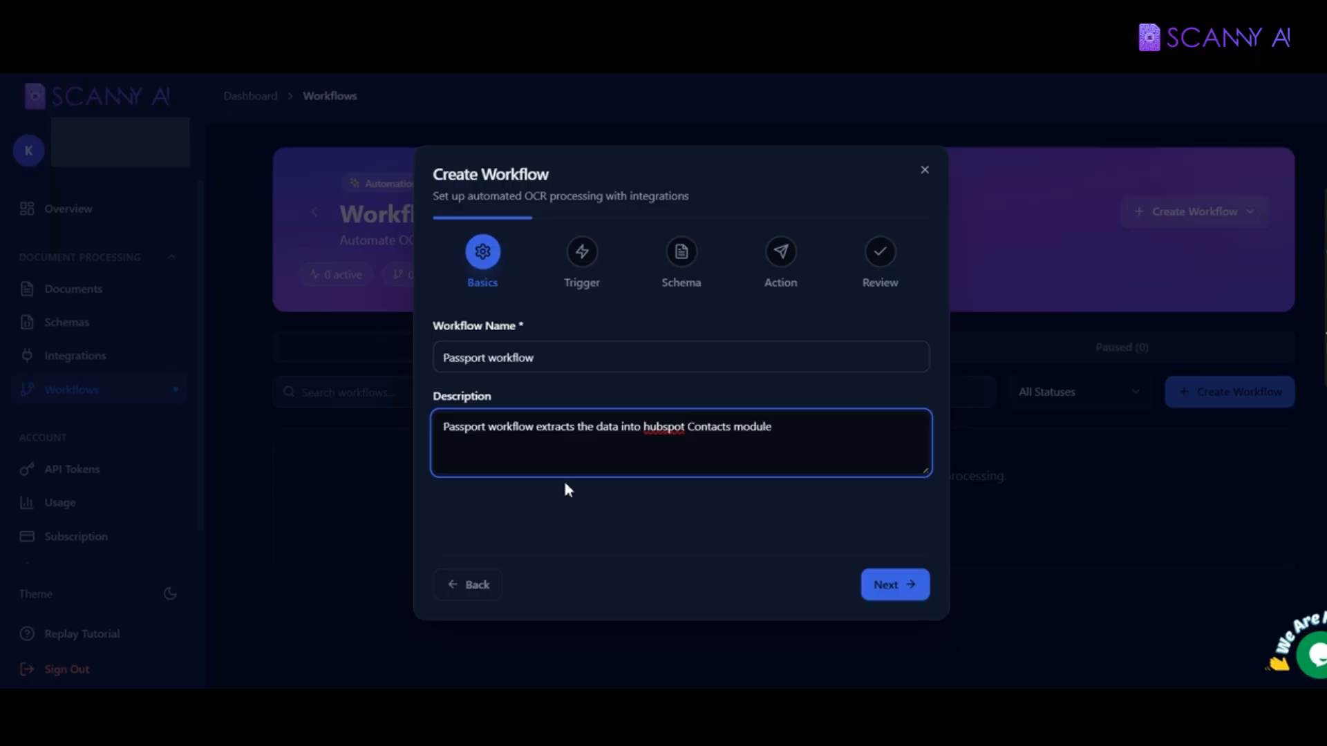
click(897, 587)
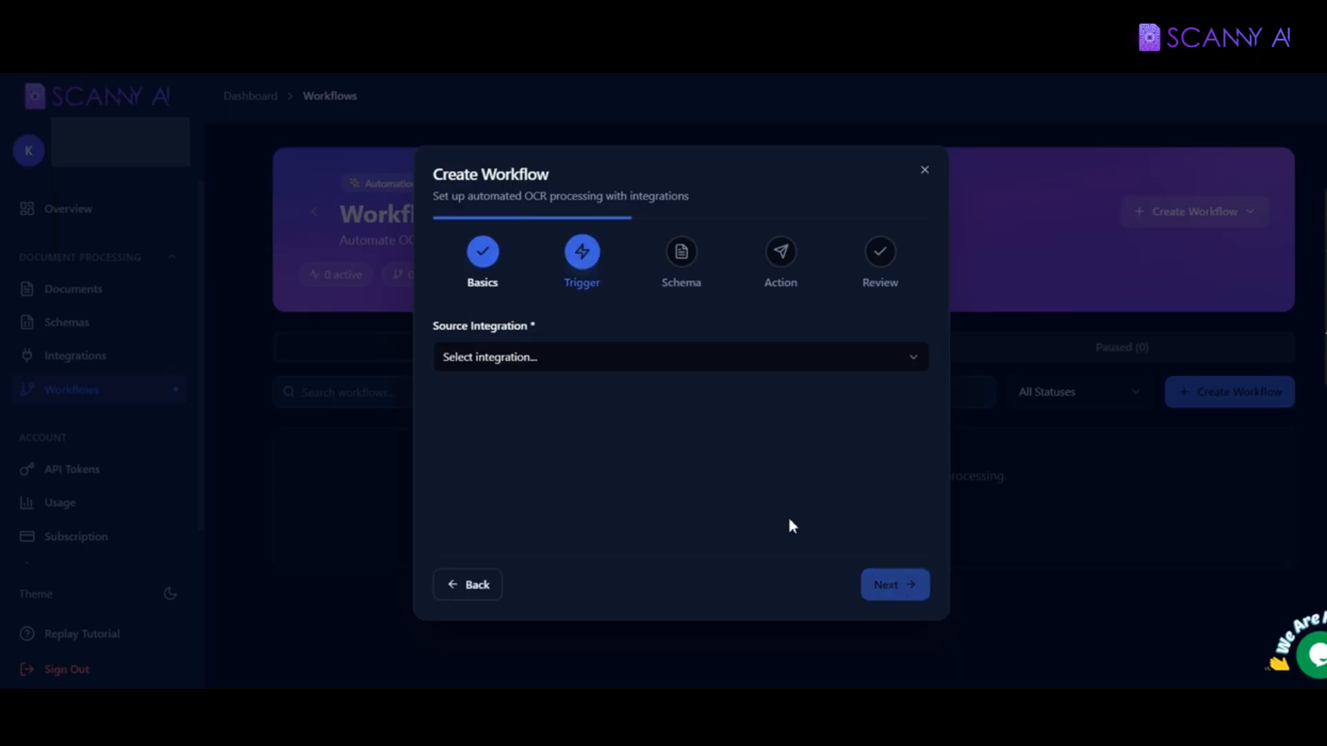
Step: Set the trigger to hubspot FieldChangedTrigger on the Contacts module's Passport file field
click(531, 372)
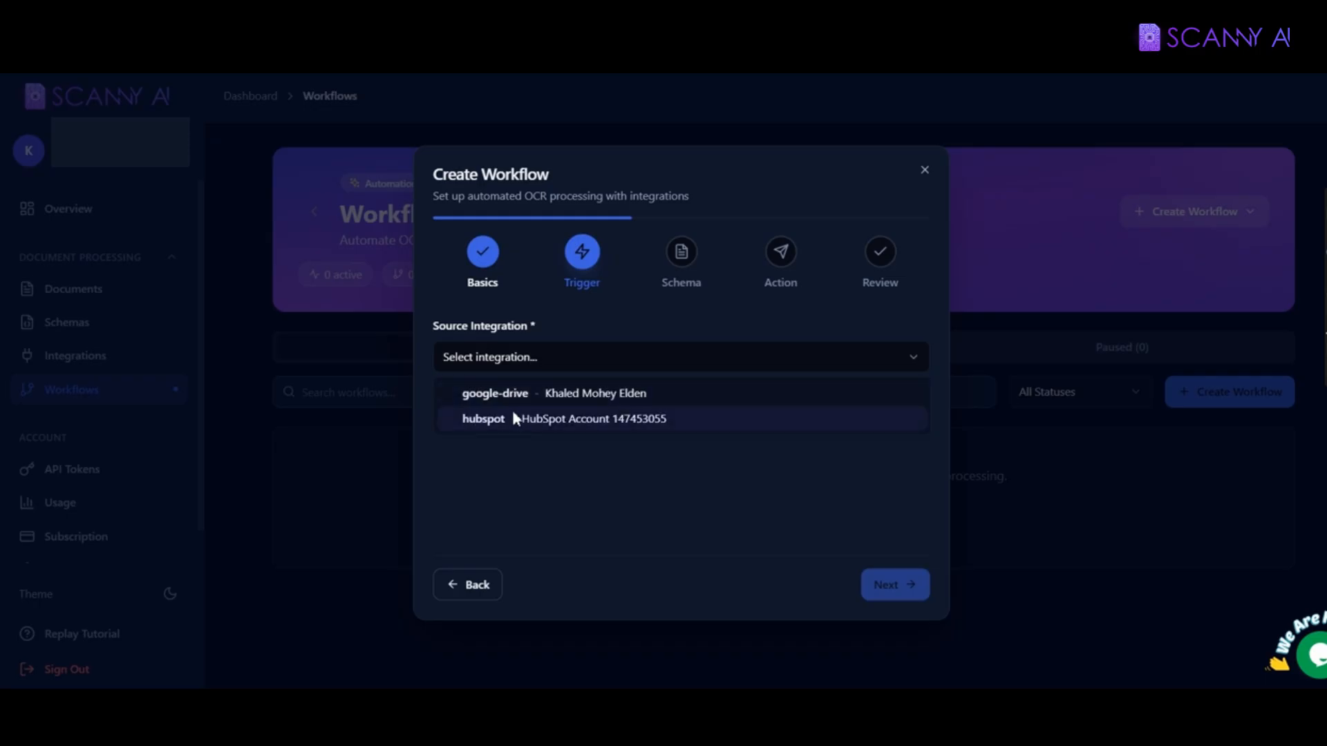
click(684, 418)
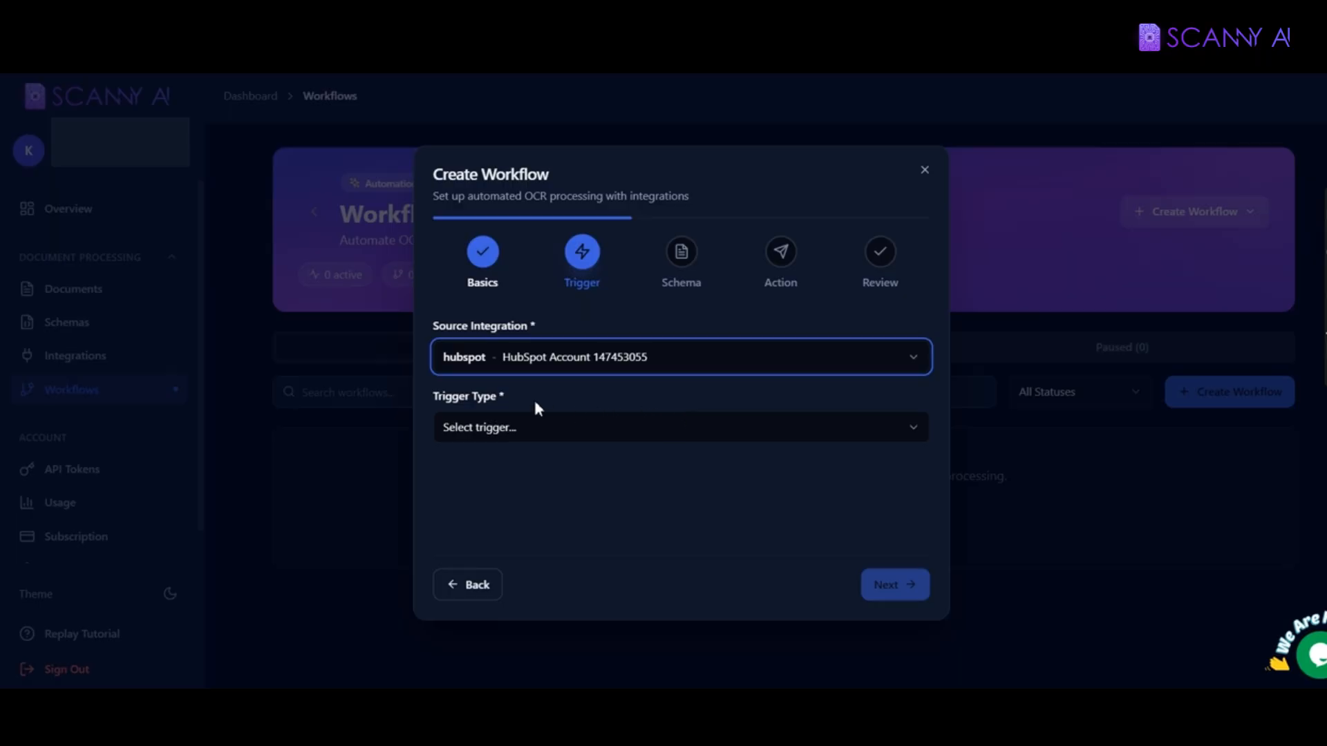
click(494, 428)
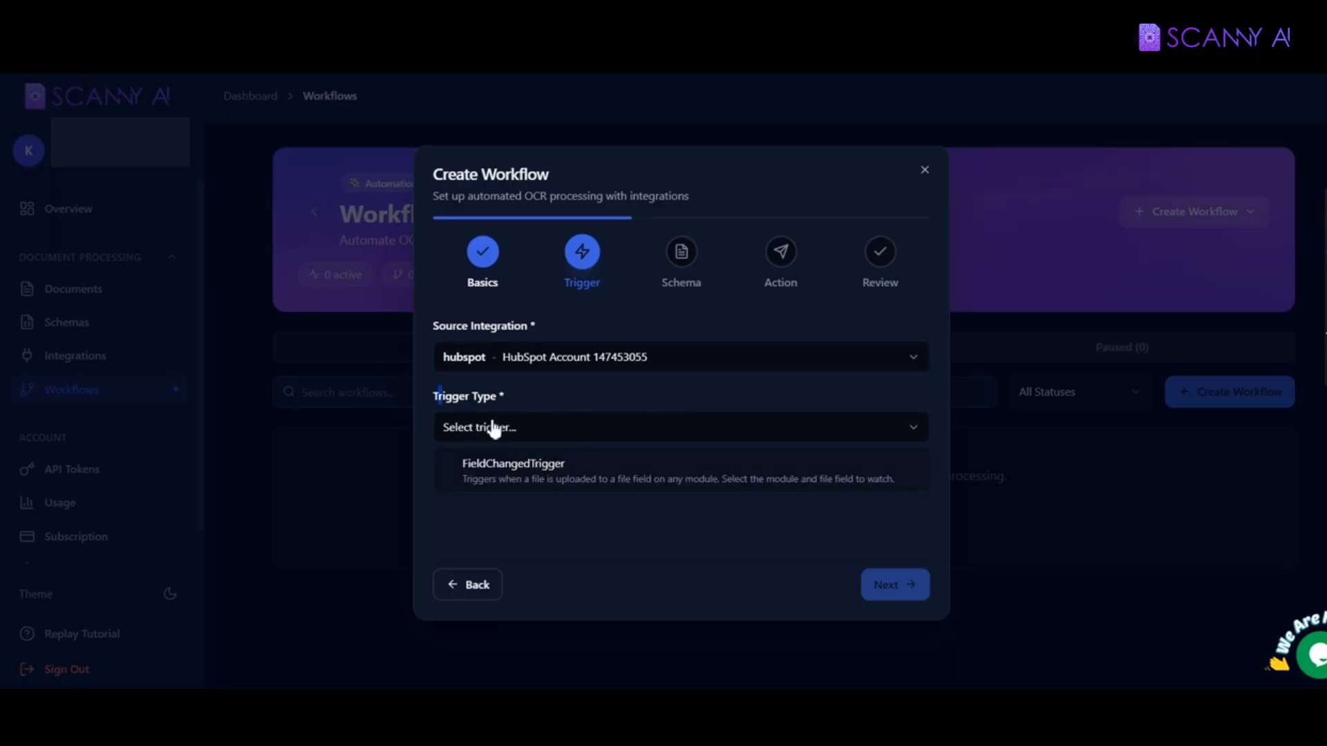
click(533, 473)
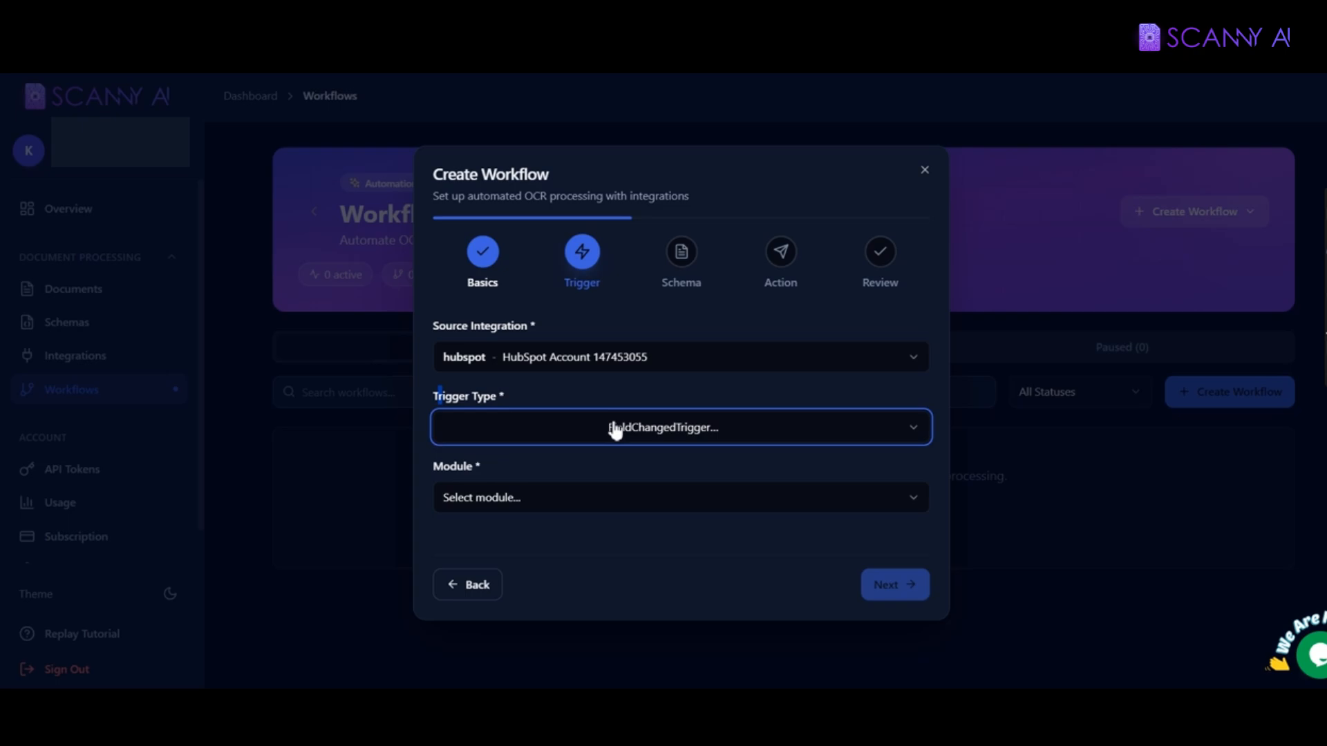
click(520, 497)
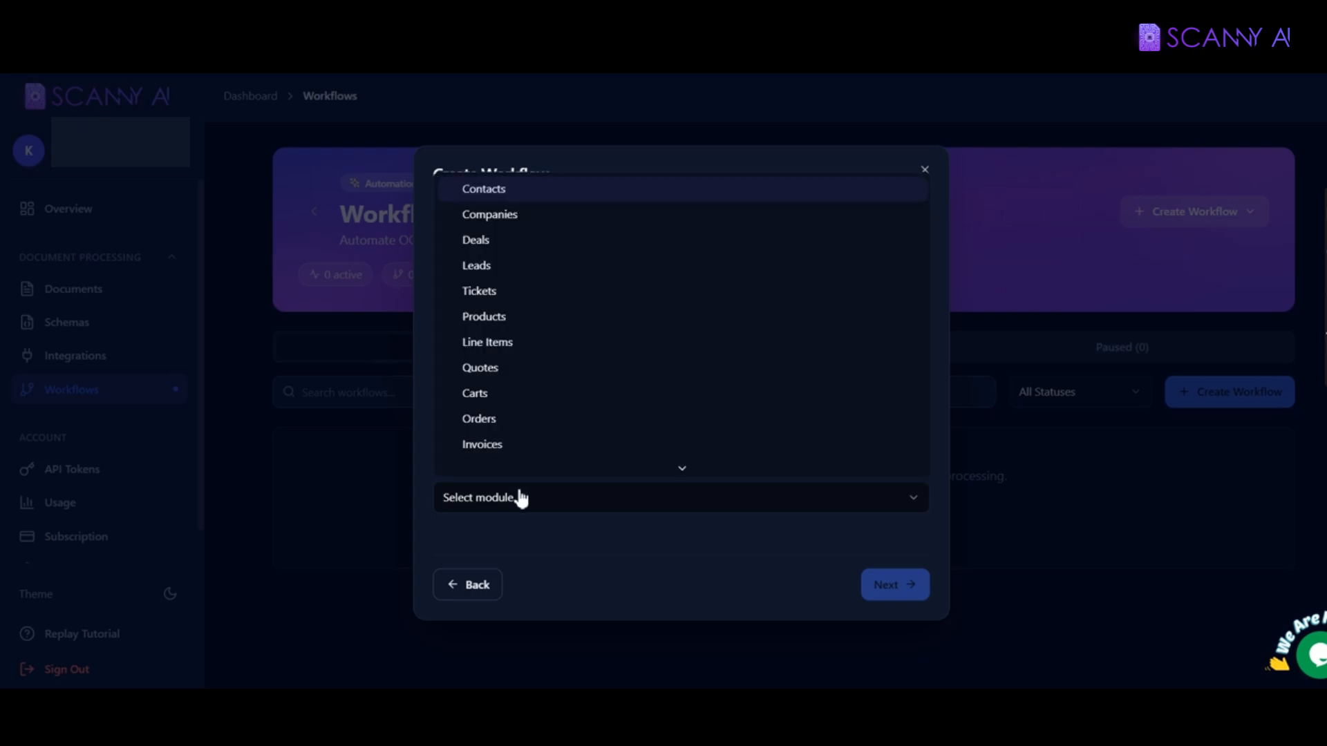
click(485, 190)
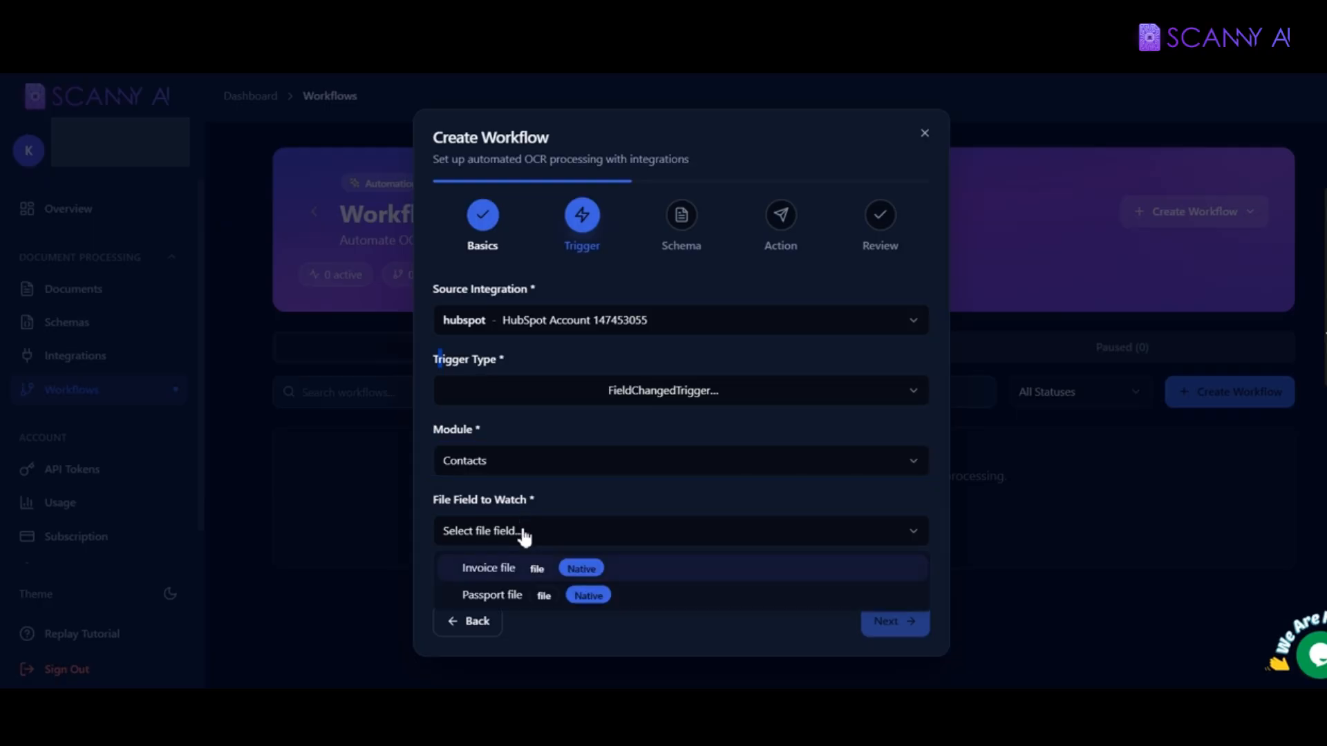
click(495, 599)
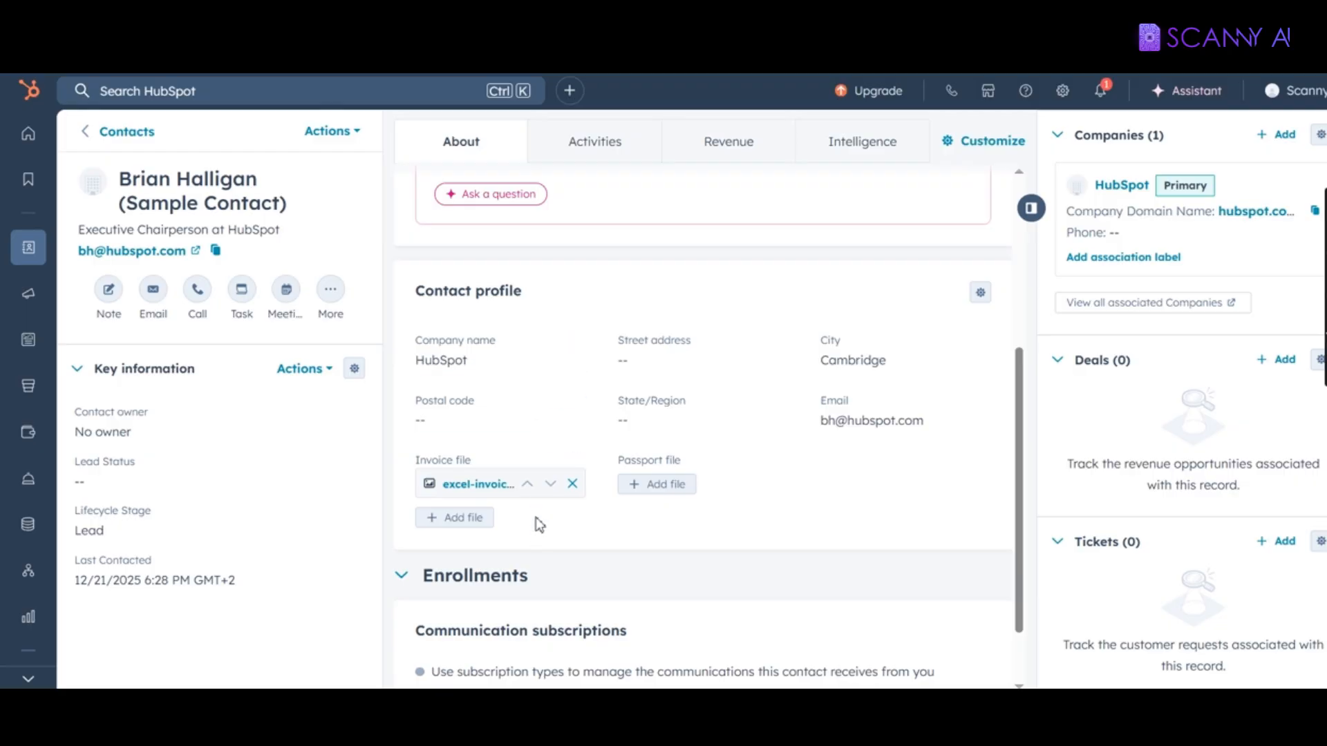
Step: Show the HubSpot contact's empty Passport file field, then advance the workflow to the Schema step
drag(620, 460, 684, 461)
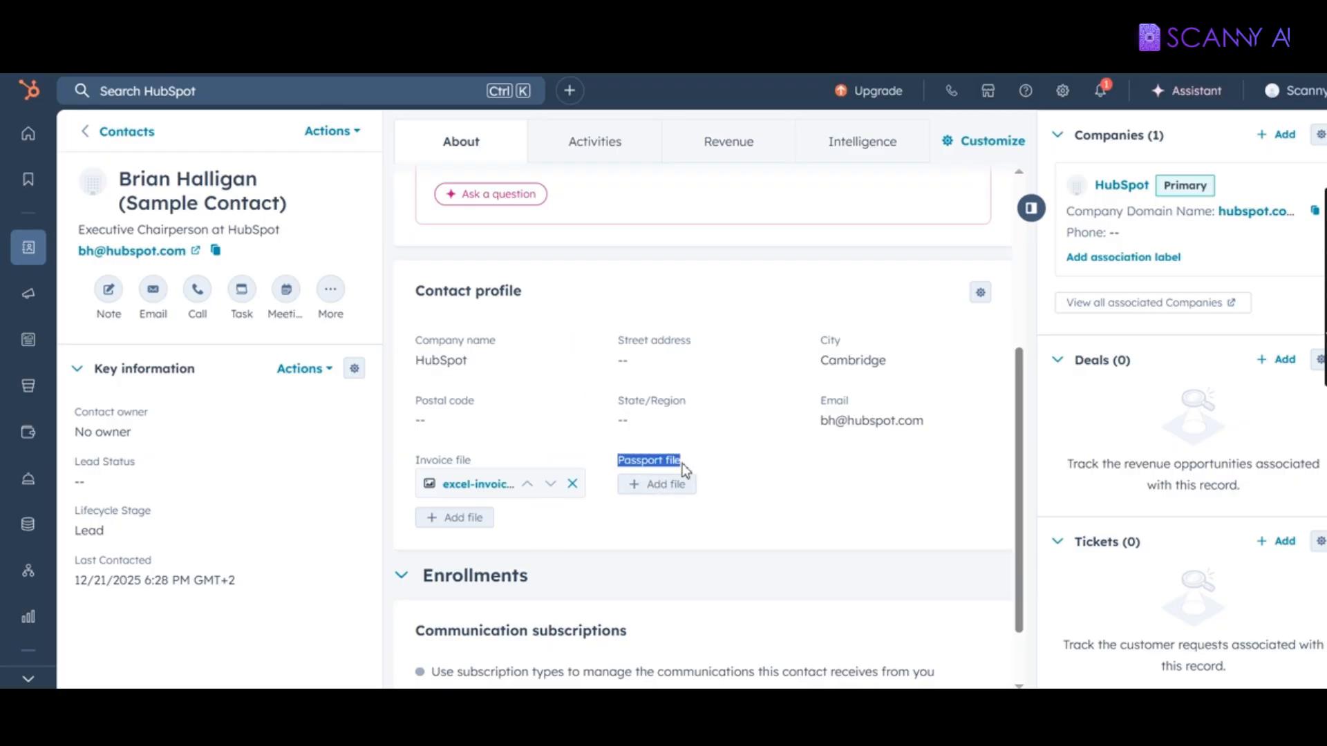
click(637, 472)
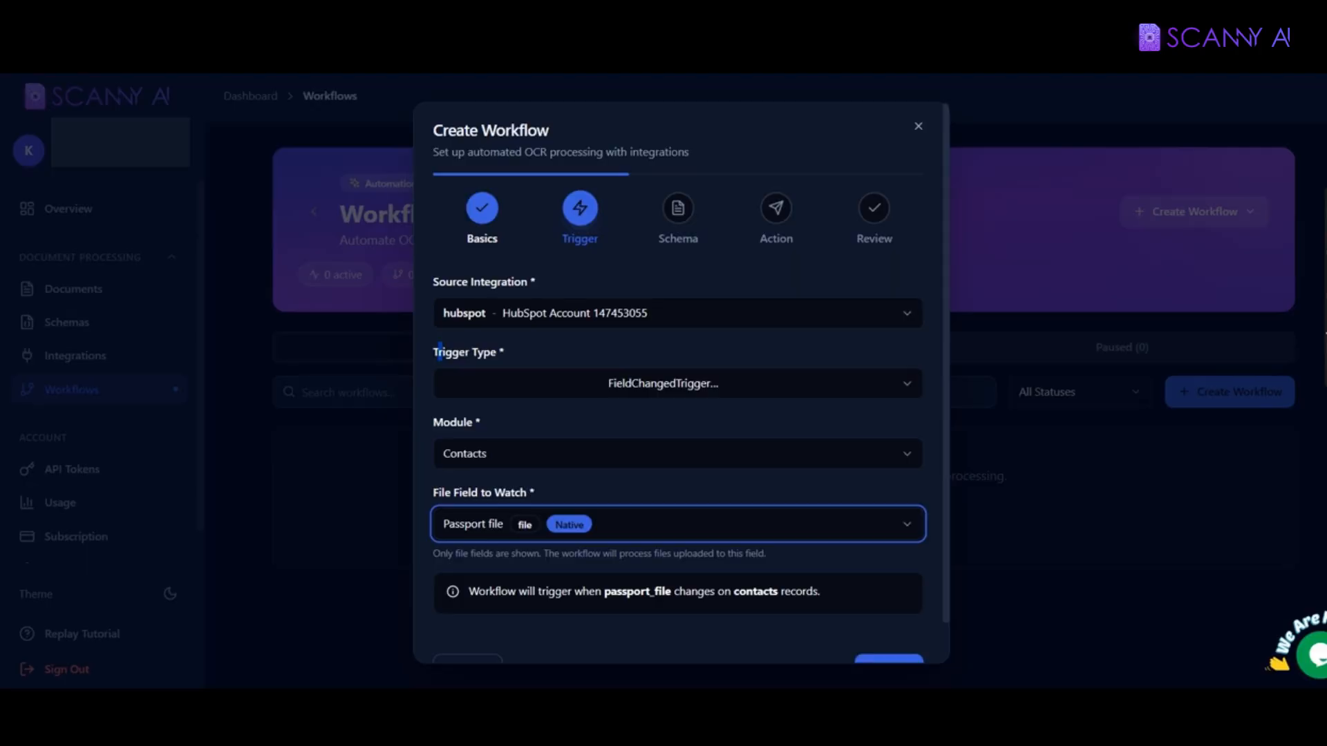
scroll(879, 628, down, 1)
click(879, 628)
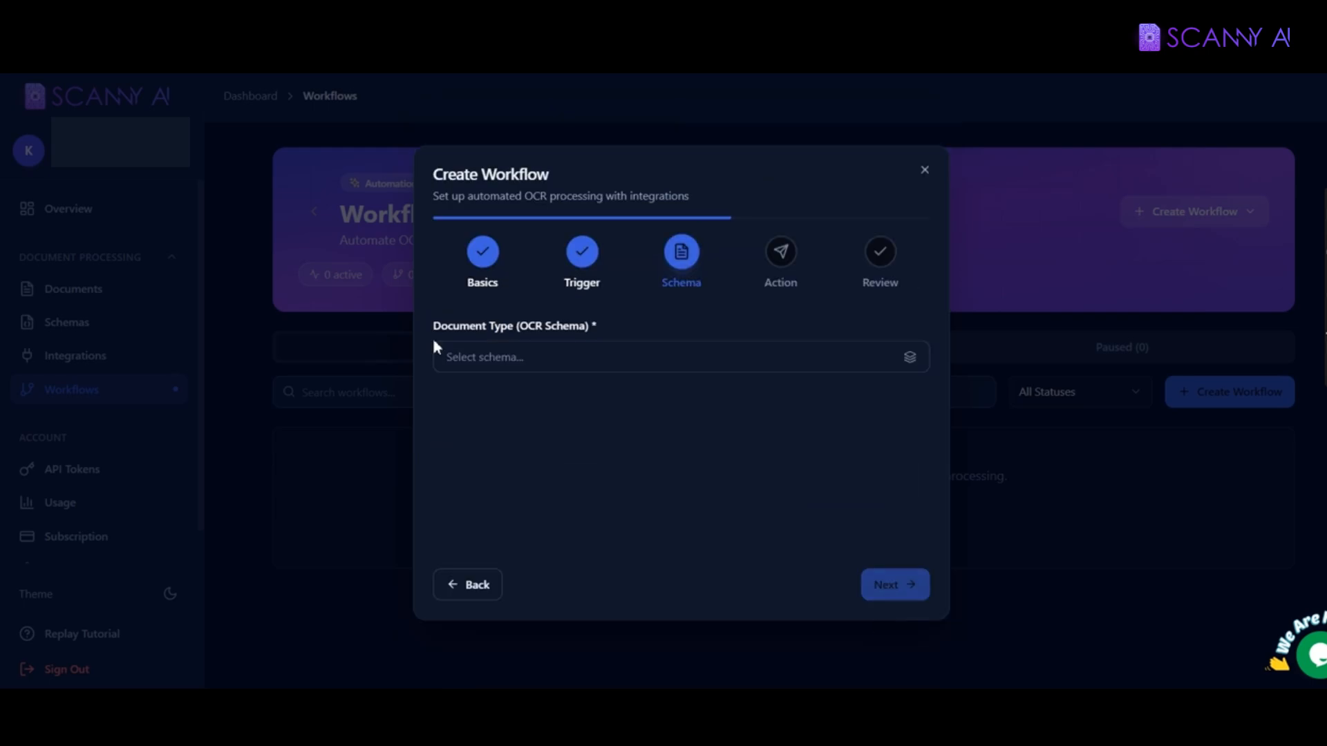
Step: Choose the Passport 2 schema, review its passport_number, surname and given_names fields, and continue
click(533, 355)
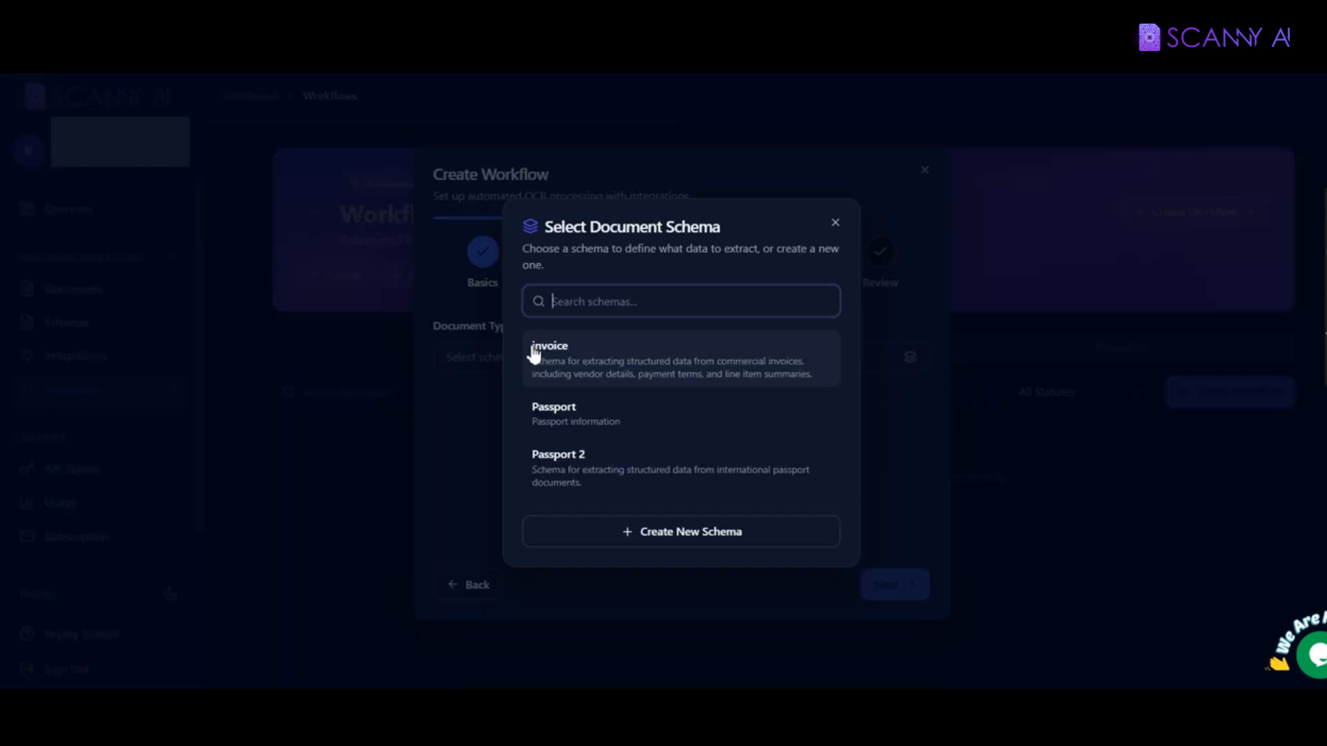
click(573, 468)
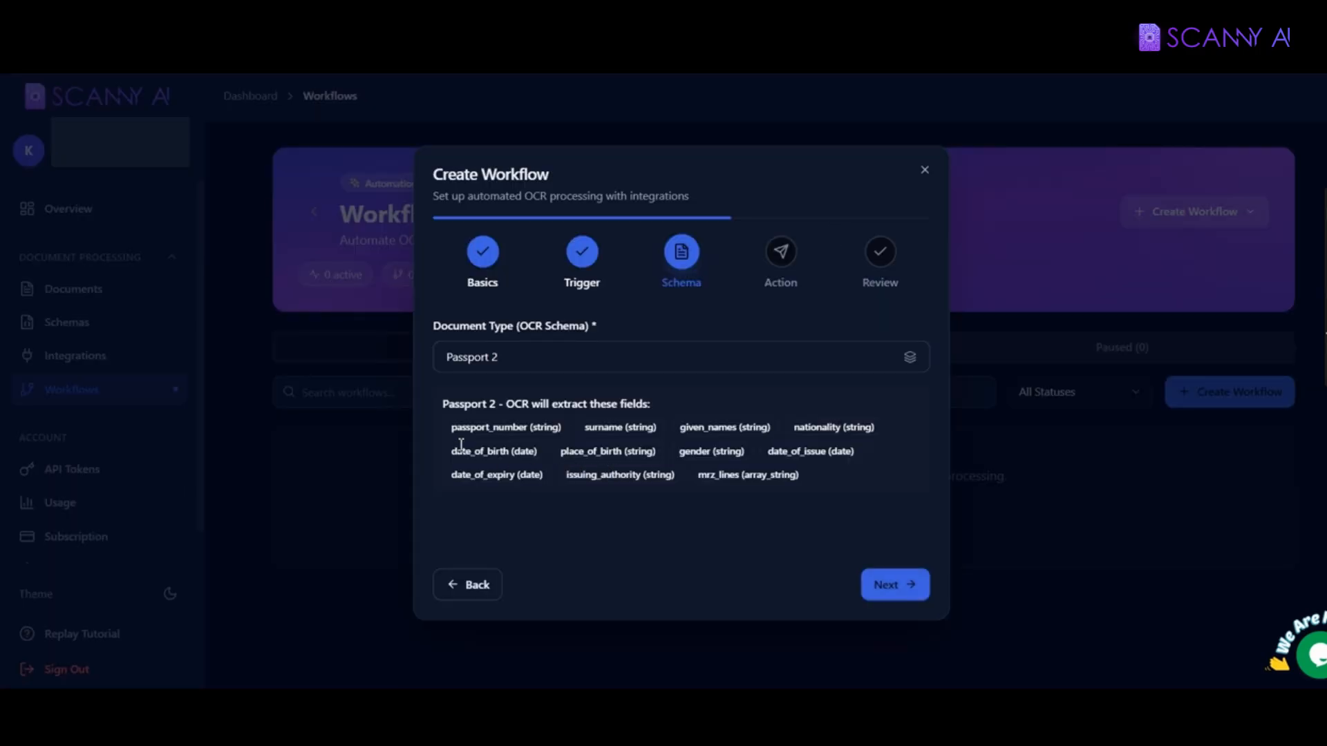
drag(453, 429, 529, 428)
double_click(596, 428)
double_click(688, 428)
click(826, 432)
click(872, 586)
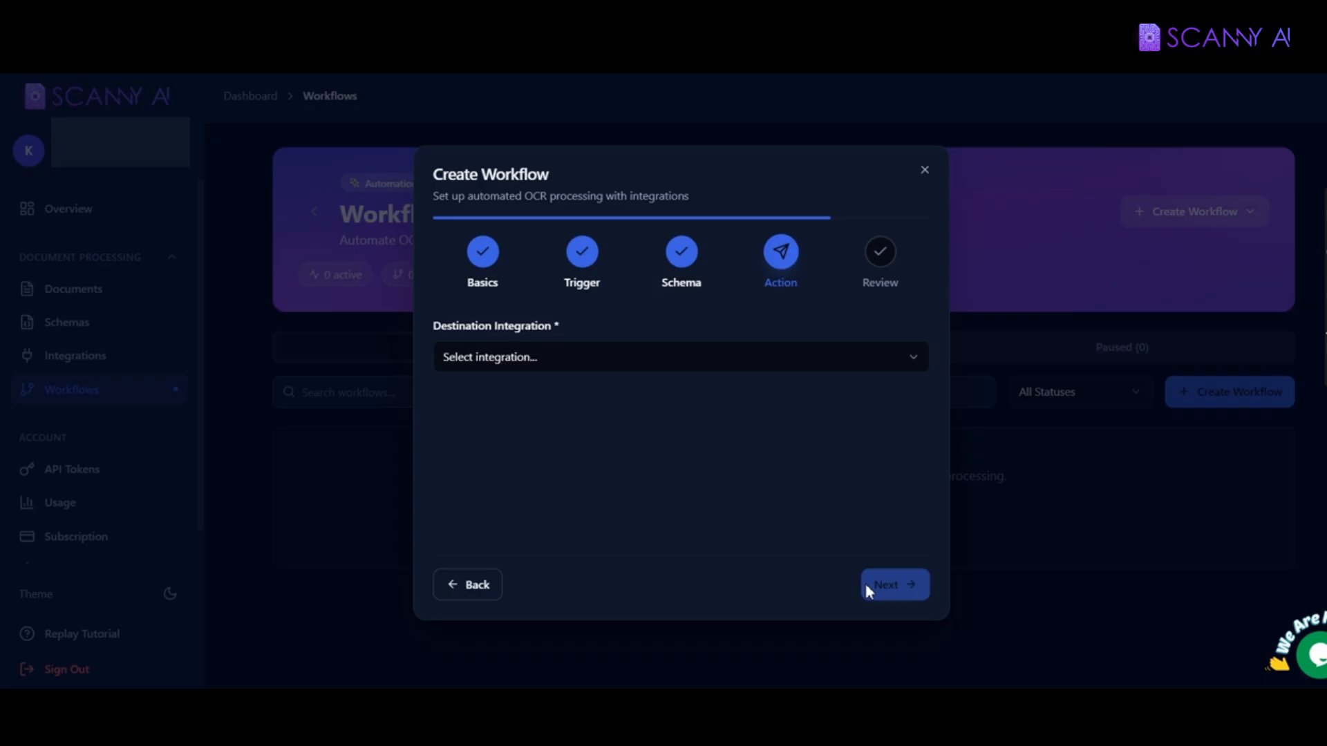
Step: Set the destination to hubspot, action to UpdateRecordAction, and target module to Contacts
click(550, 358)
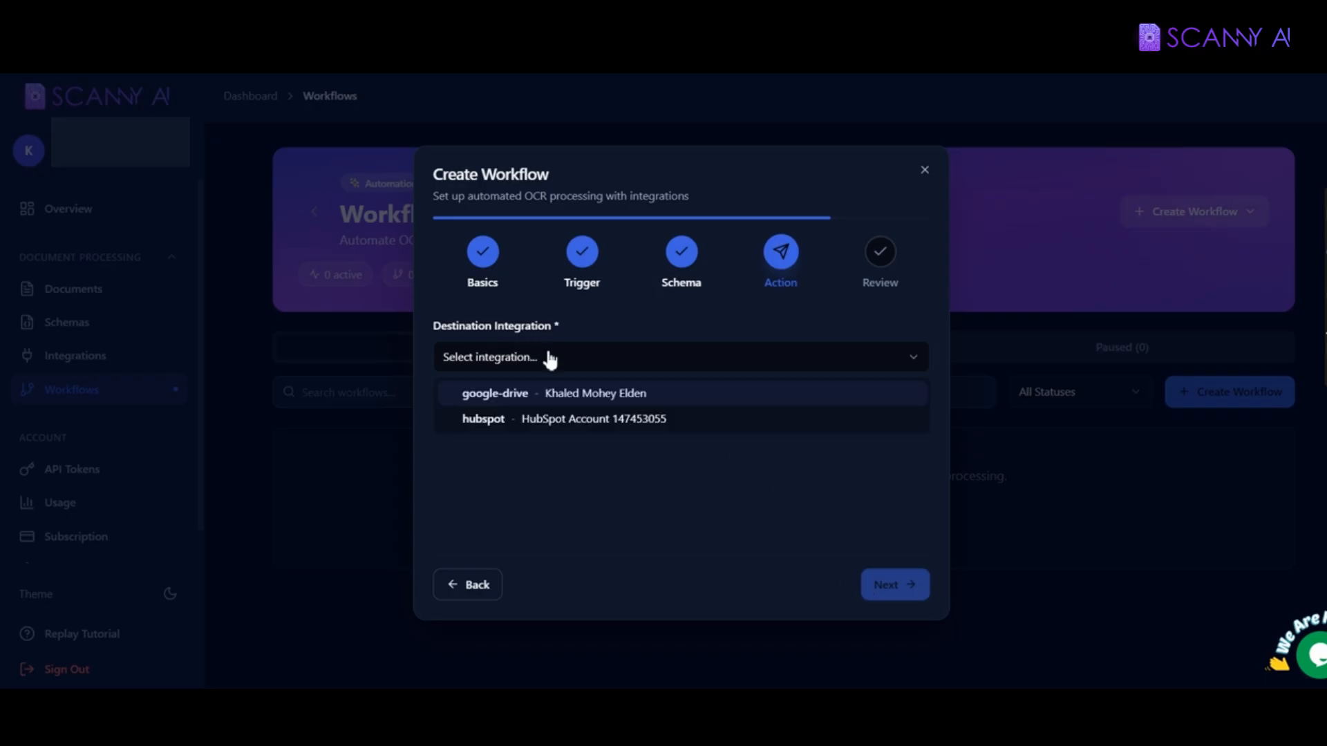
click(559, 421)
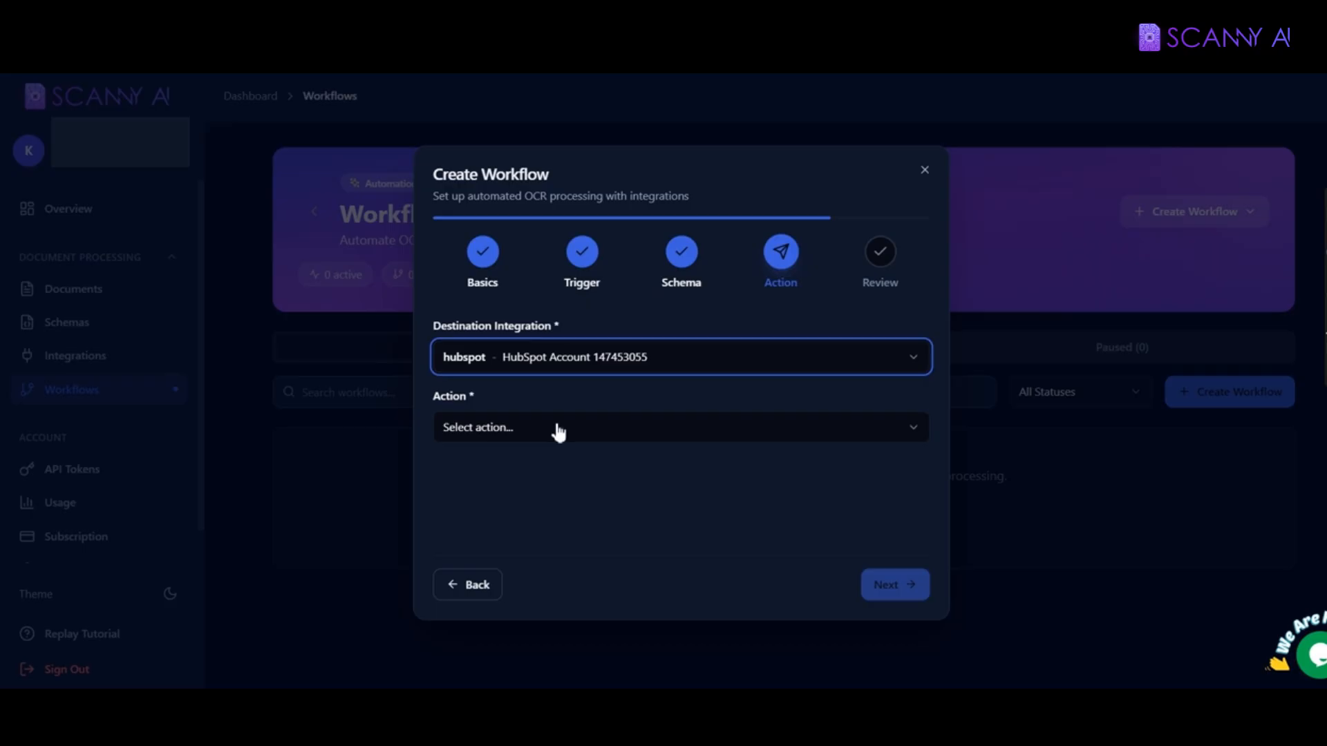
click(558, 430)
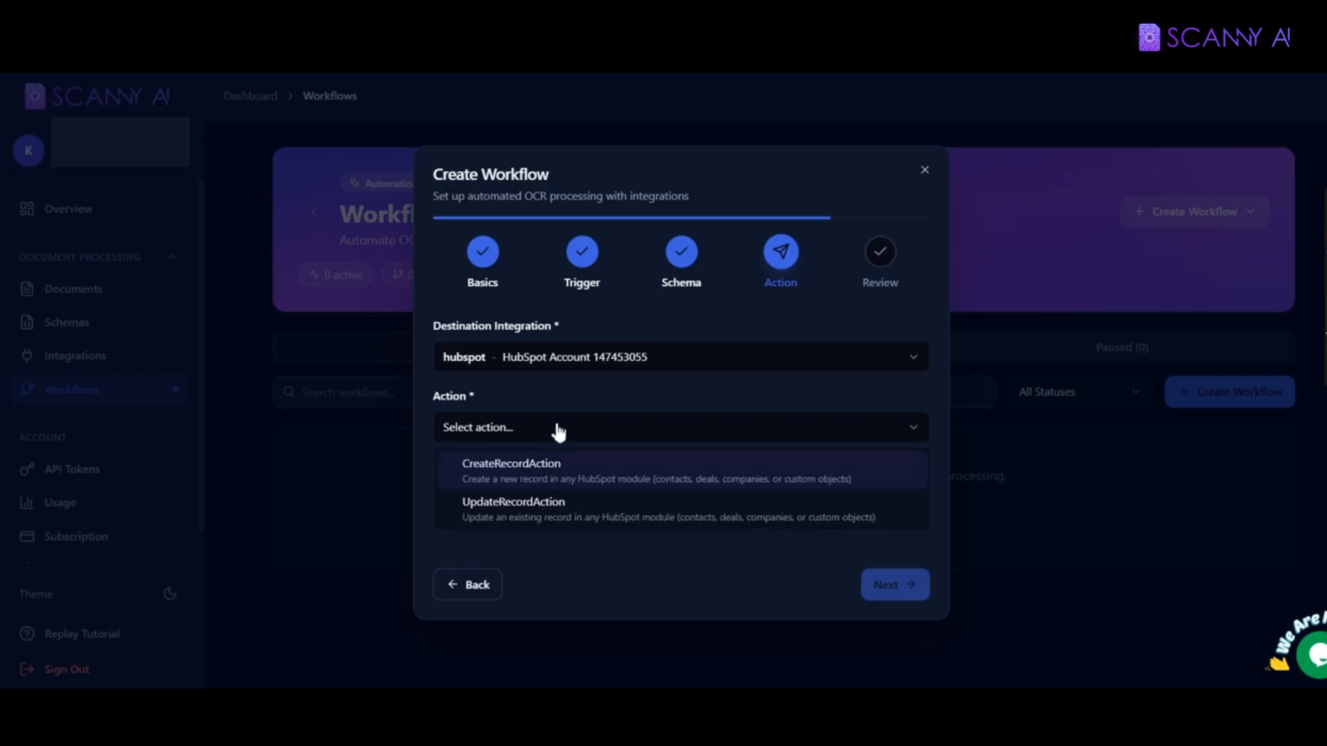
click(520, 515)
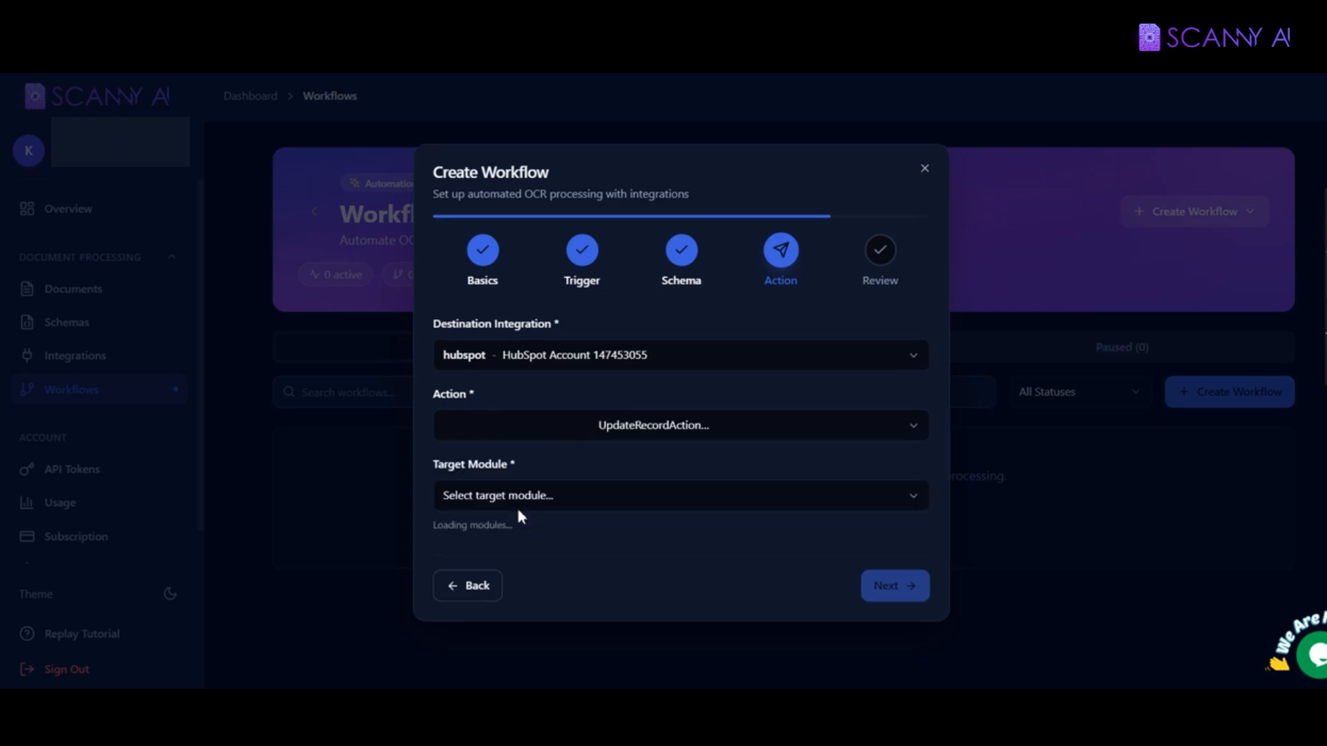
click(575, 499)
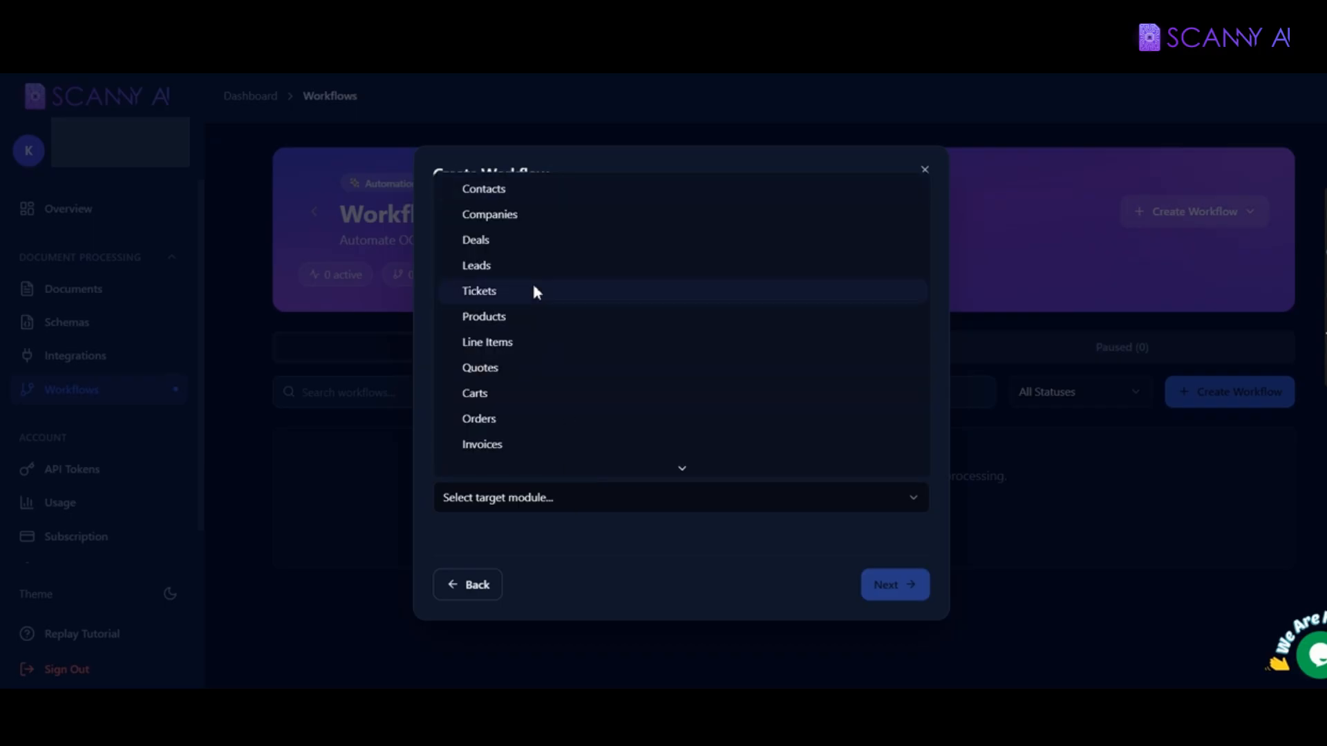
click(499, 193)
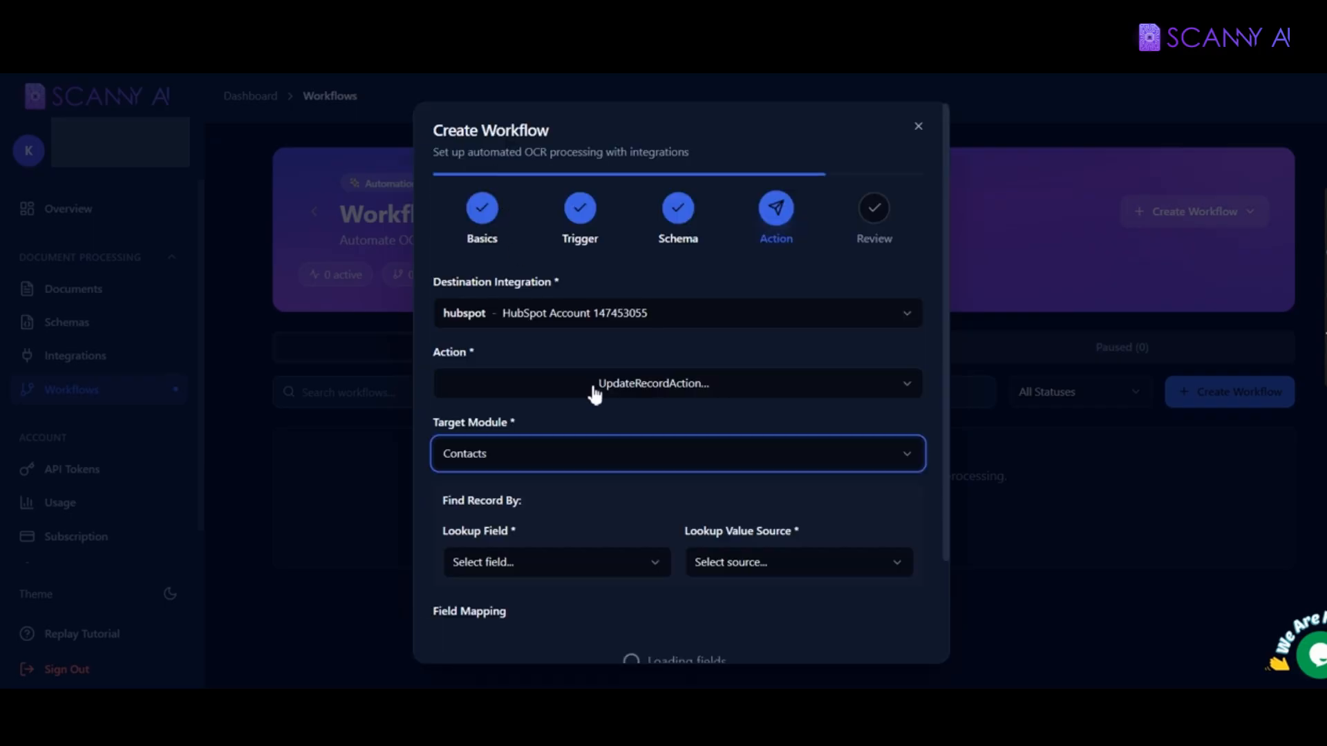
scroll(592, 391, down, 2)
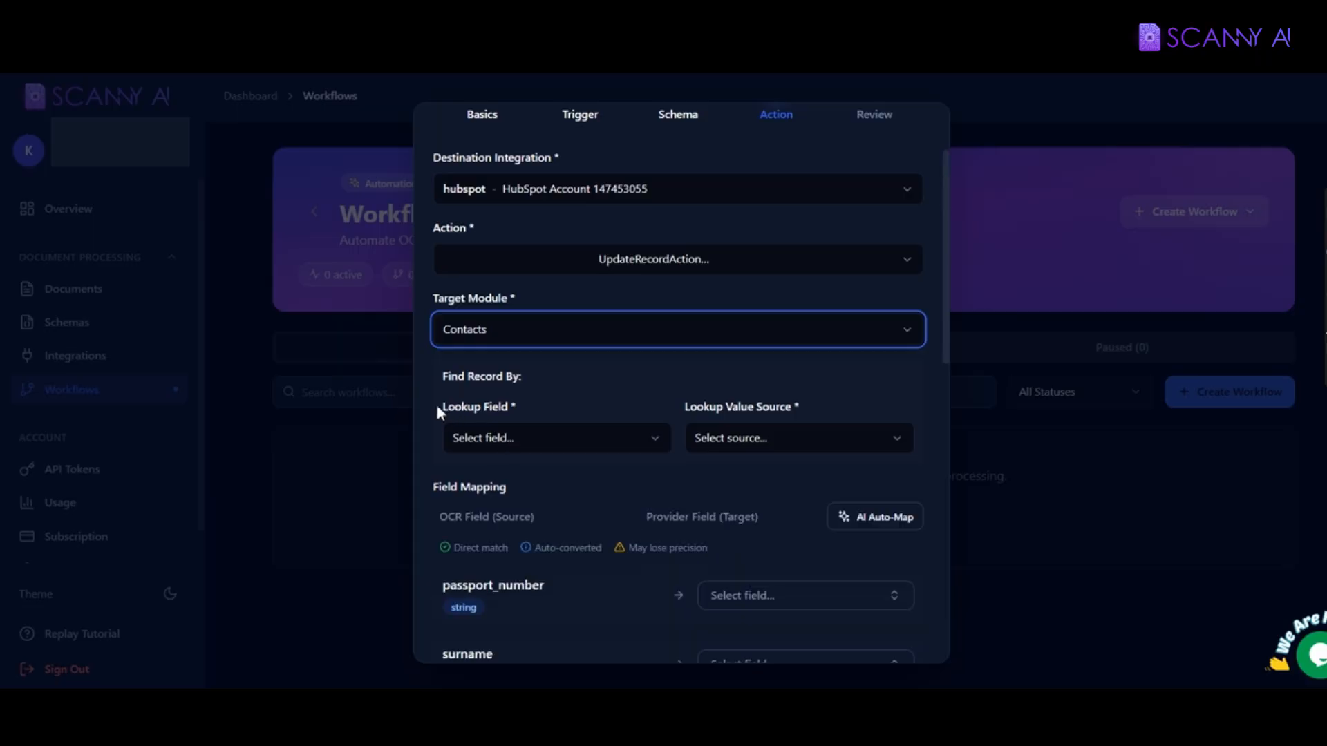
Step: Set Lookup Field to Record ID and Lookup Value Source to Trigger Record ID
drag(436, 405, 504, 410)
click(524, 440)
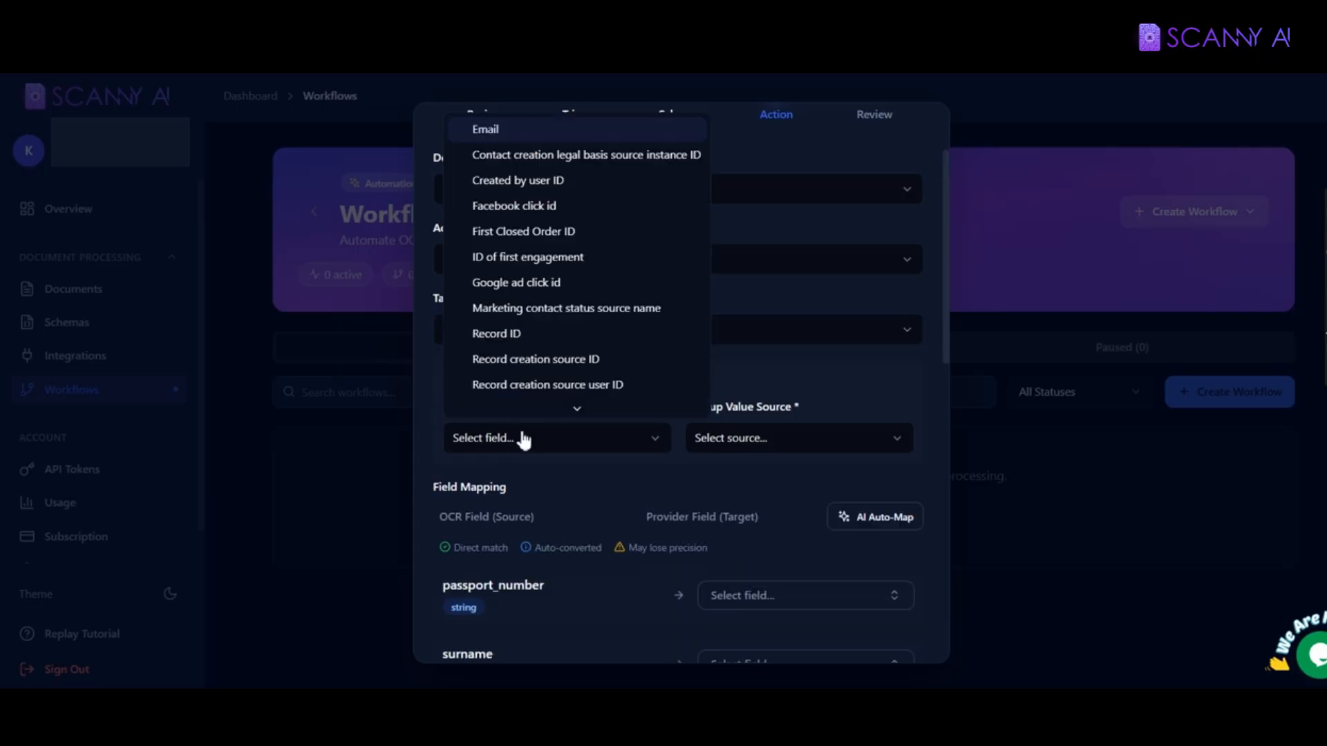
click(495, 333)
click(739, 438)
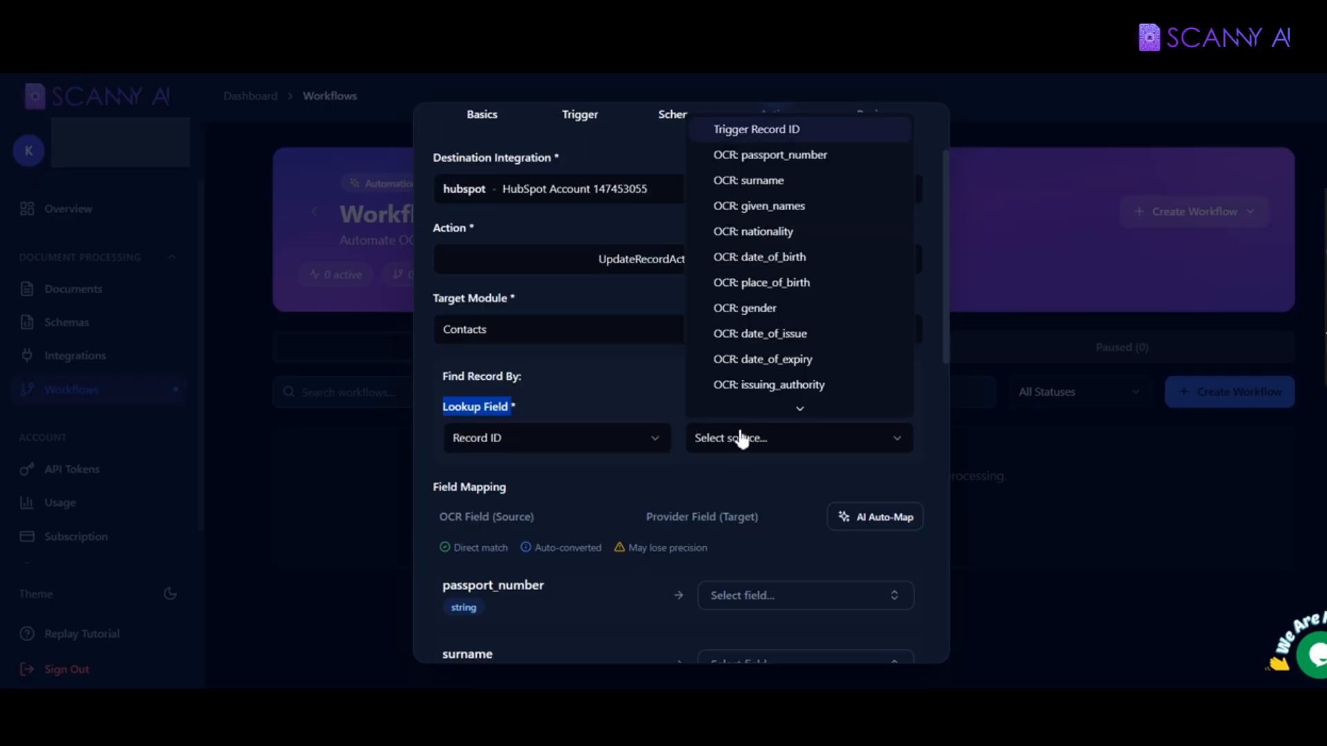
click(761, 129)
scroll(728, 450, down, 3)
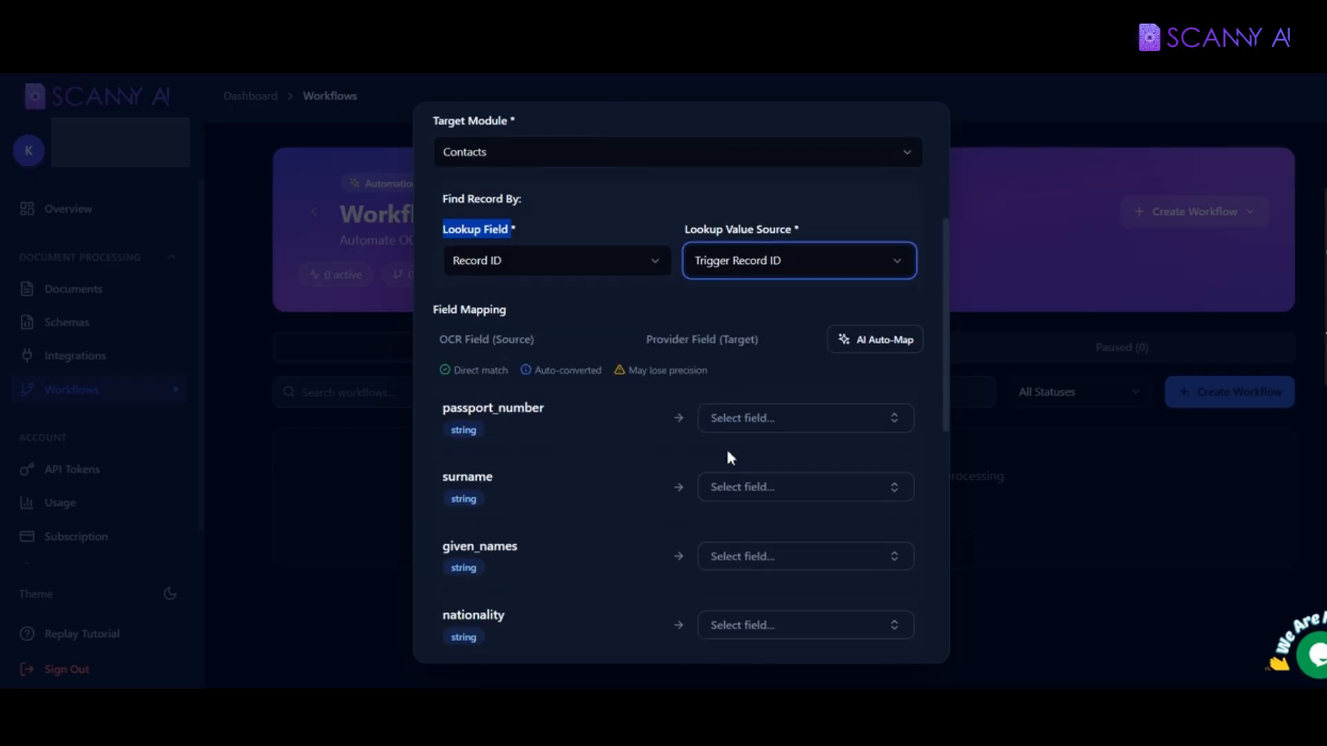
scroll(723, 440, down, 1)
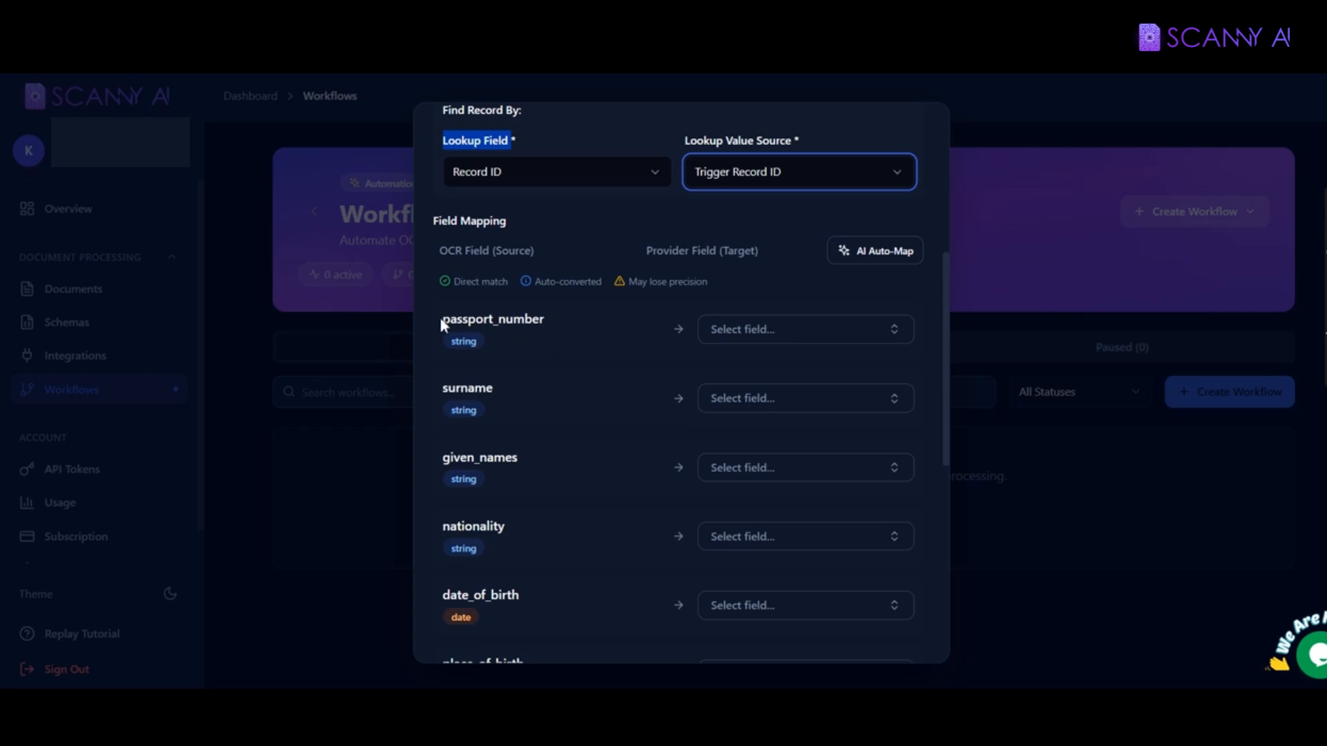
drag(442, 319, 546, 320)
Step: Review the passport_number, surname and given_names source fields, leaving passport_number unmapped
double_click(460, 387)
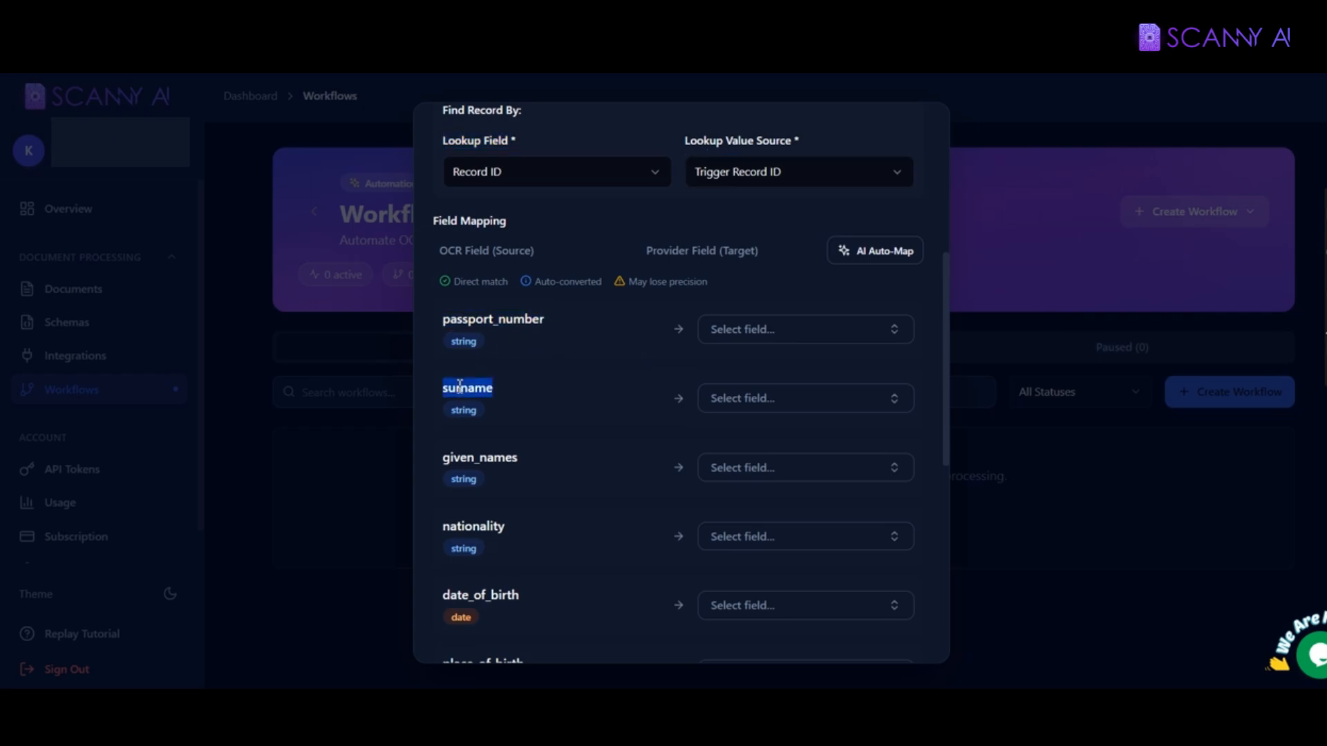
click(459, 312)
double_click(460, 318)
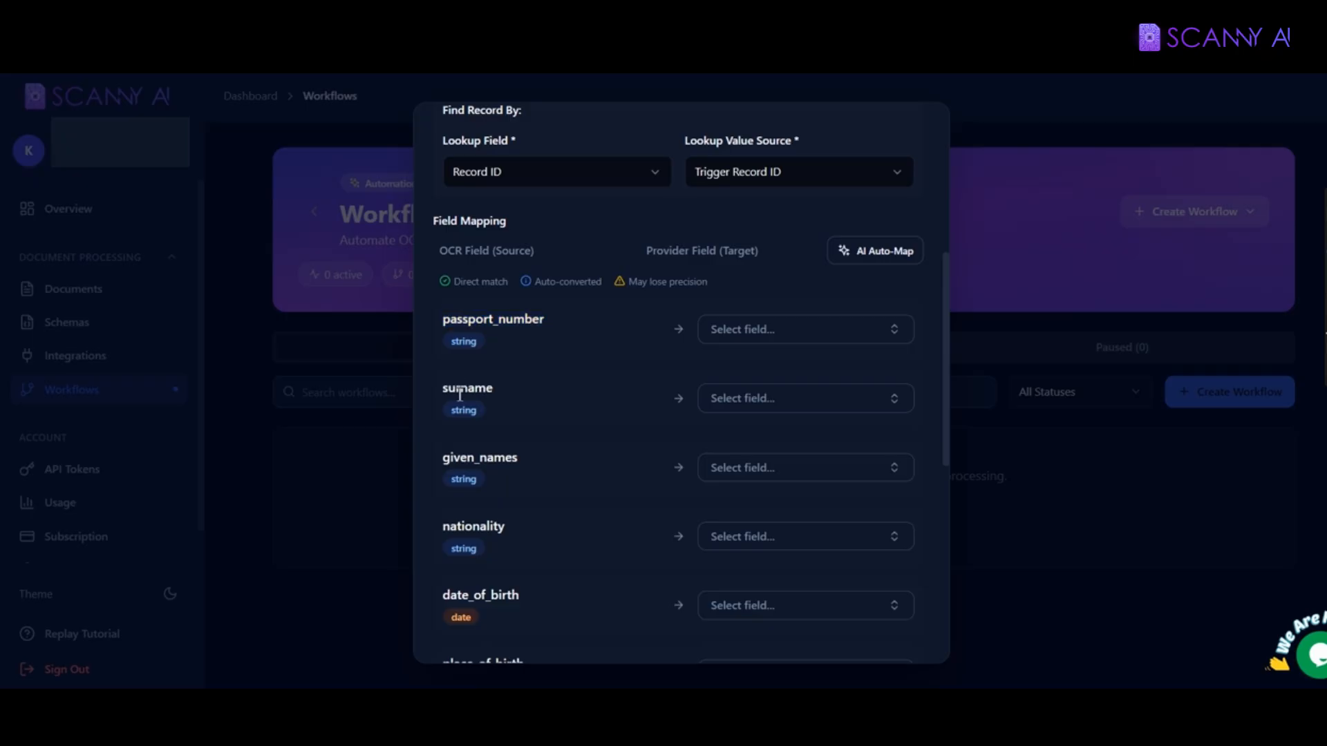
double_click(462, 389)
double_click(469, 458)
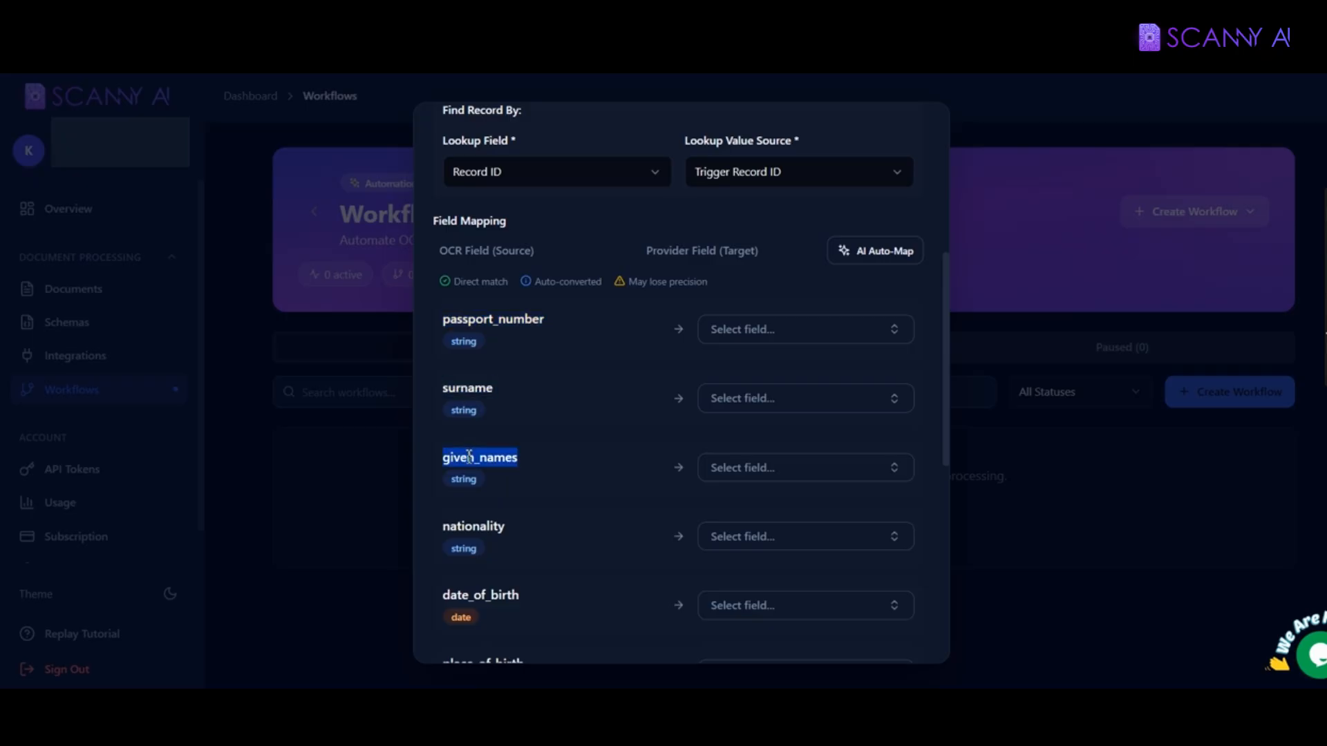
click(797, 344)
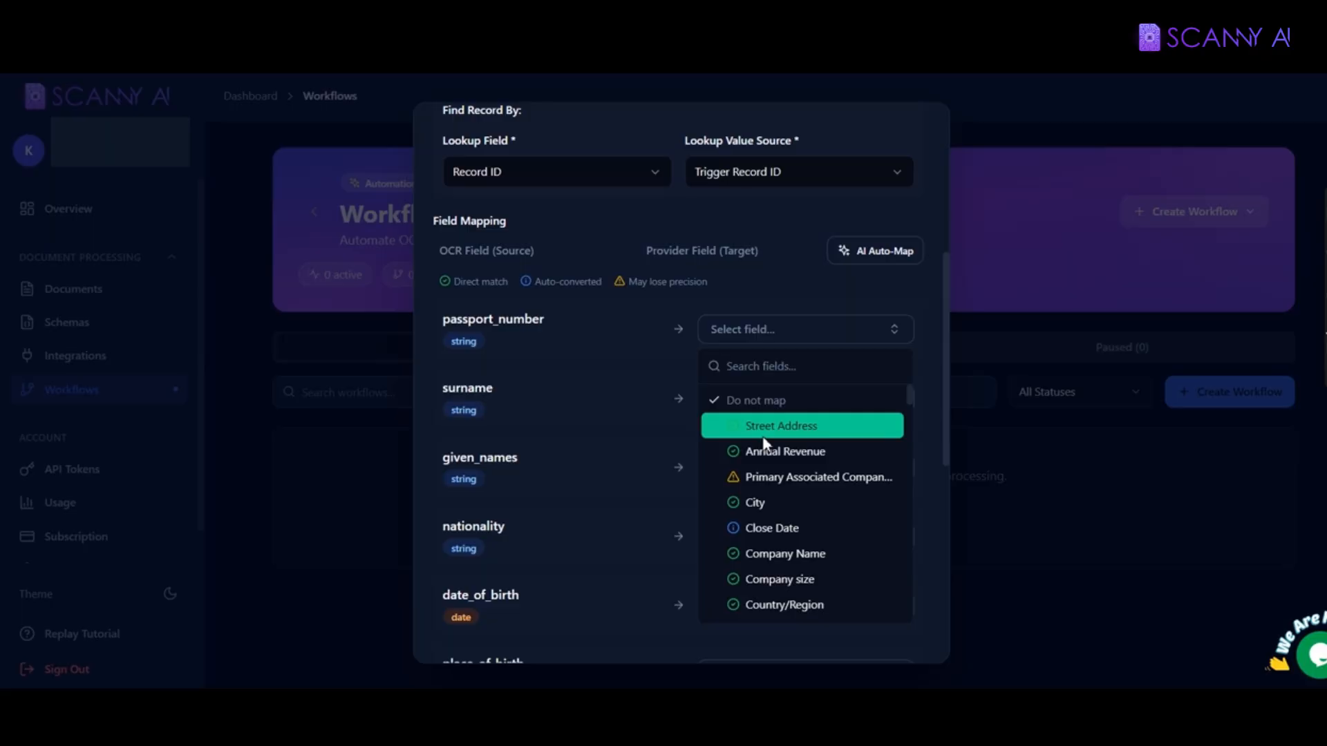
click(551, 326)
drag(551, 327, 430, 323)
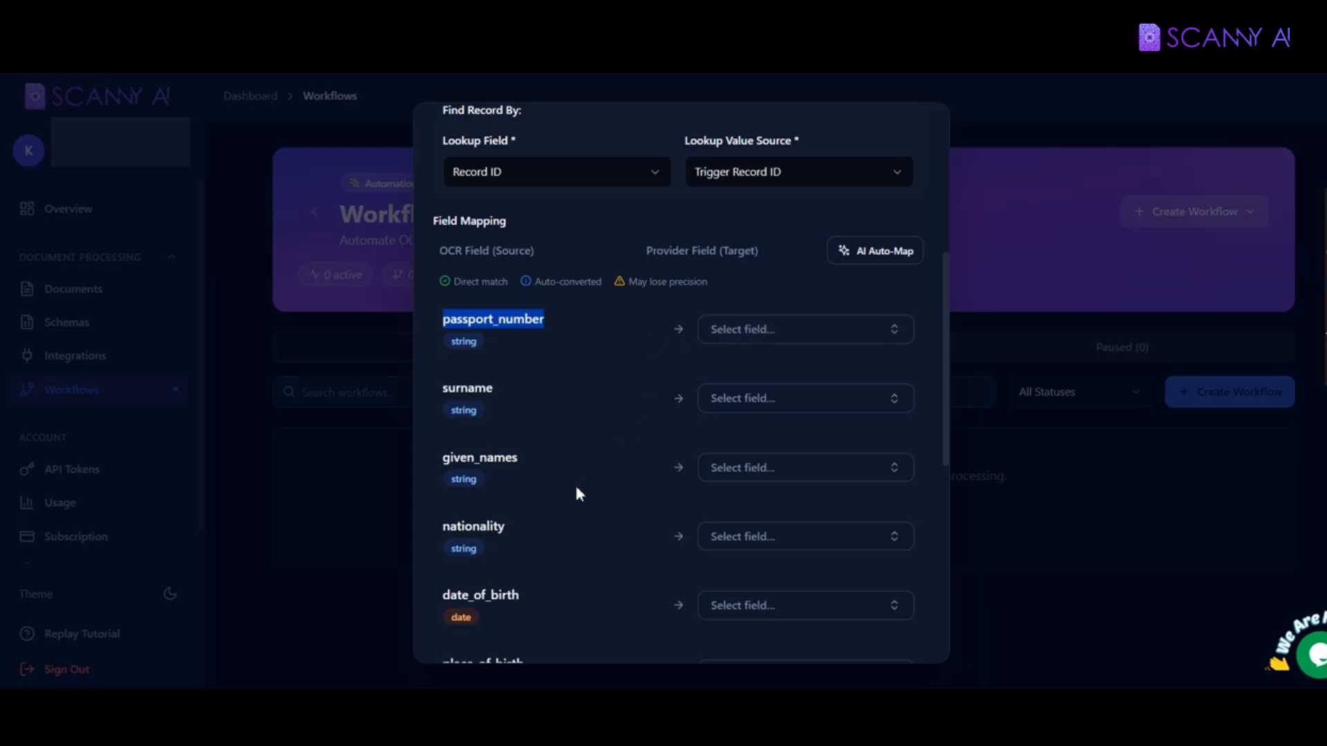
drag(546, 460, 450, 458)
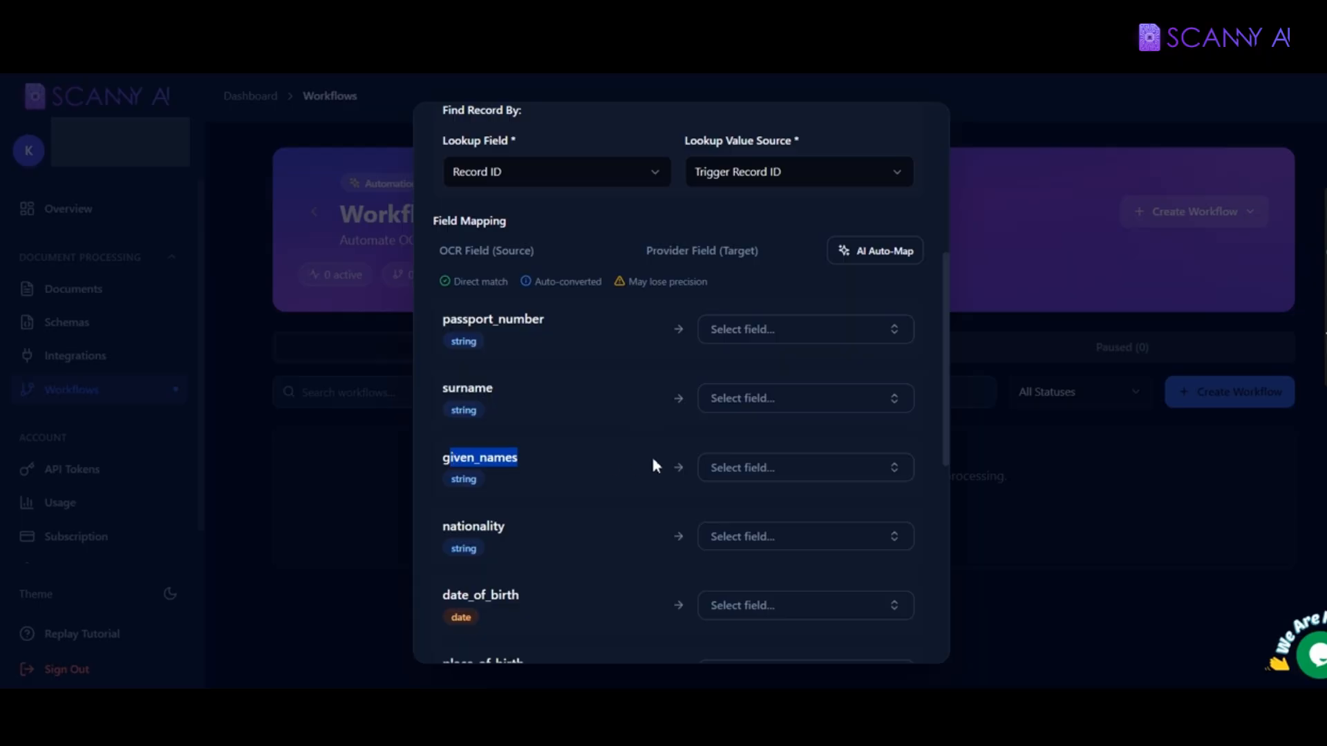
Step: Map given_names to First Name, nationality to Country/Region, and date_of_birth to Date of birth
click(766, 468)
text(first n)
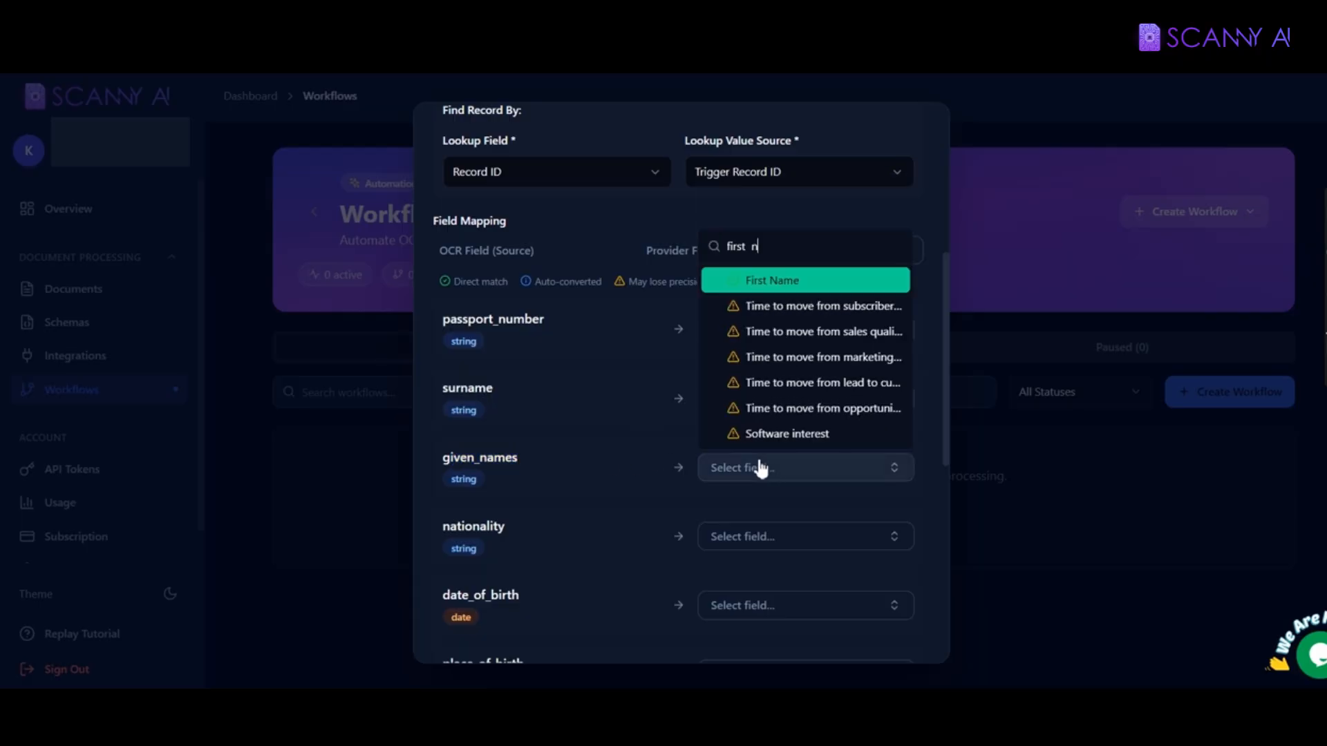
key(Return)
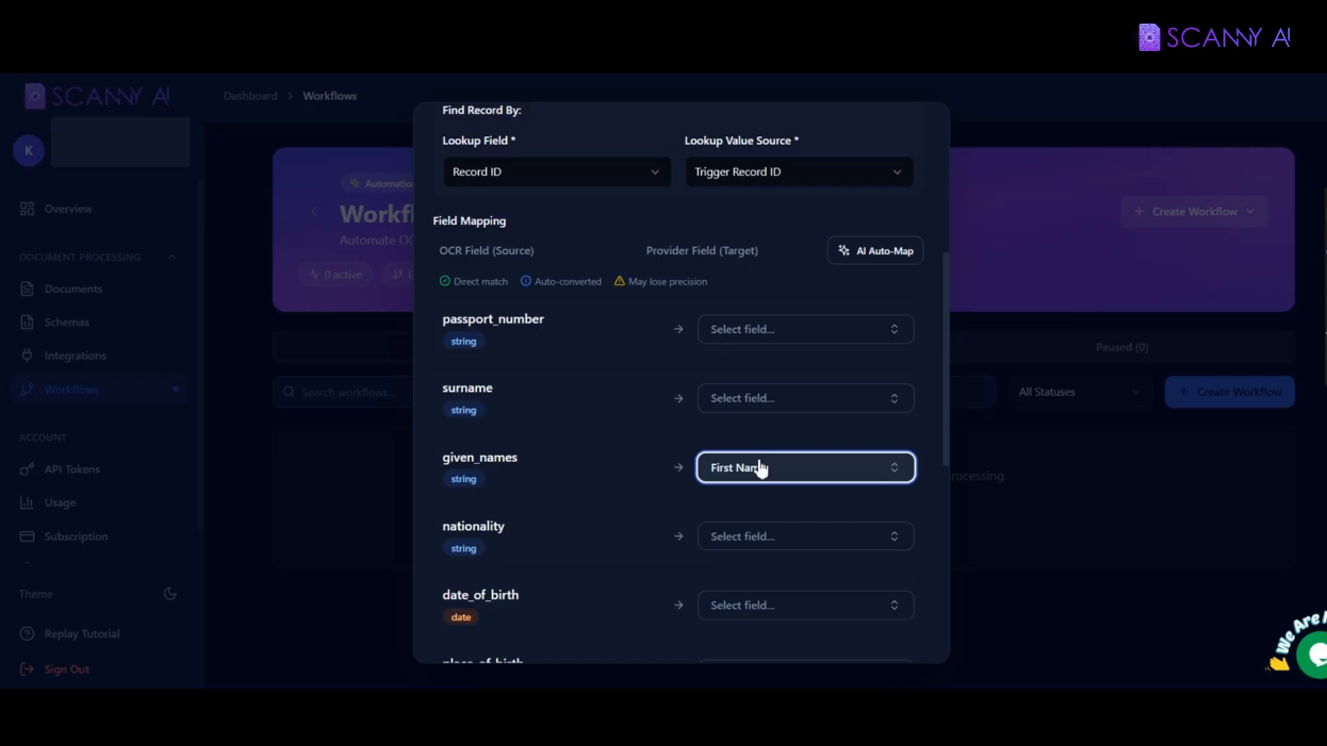
drag(443, 527, 504, 529)
click(792, 547)
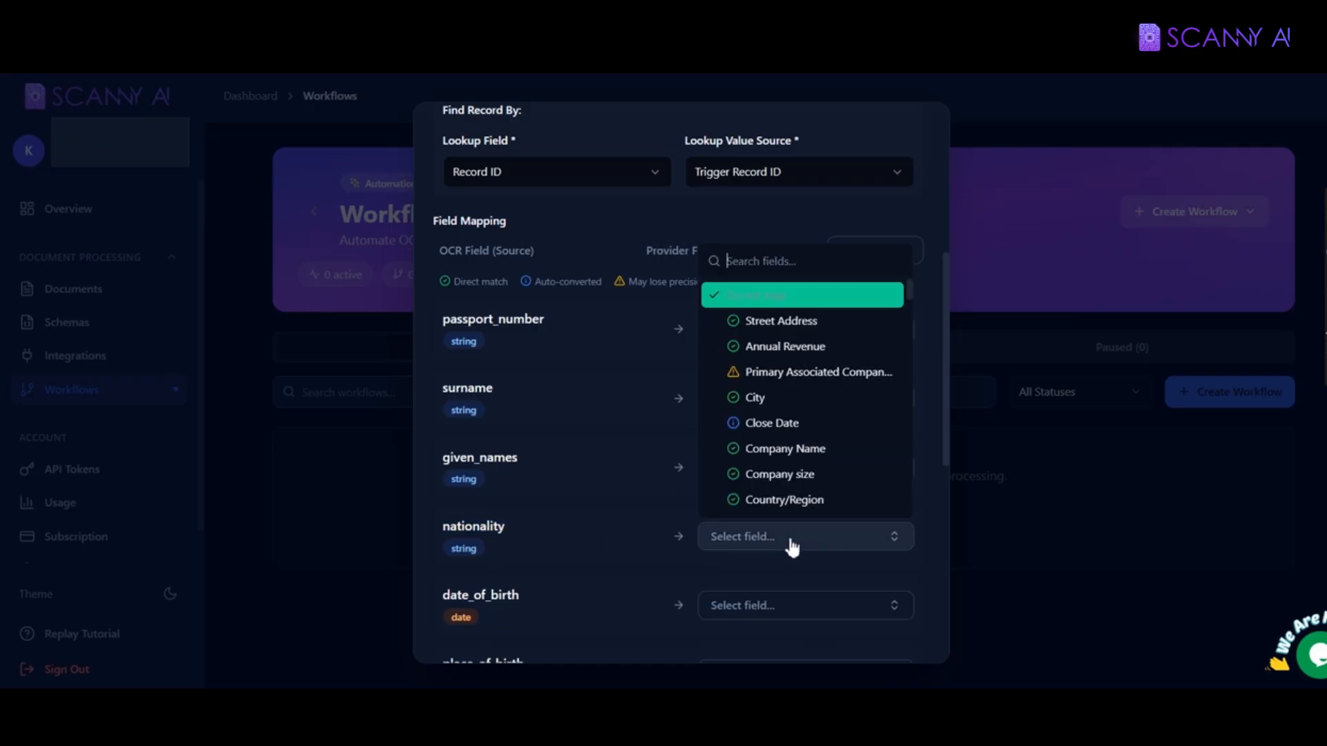
text(count)
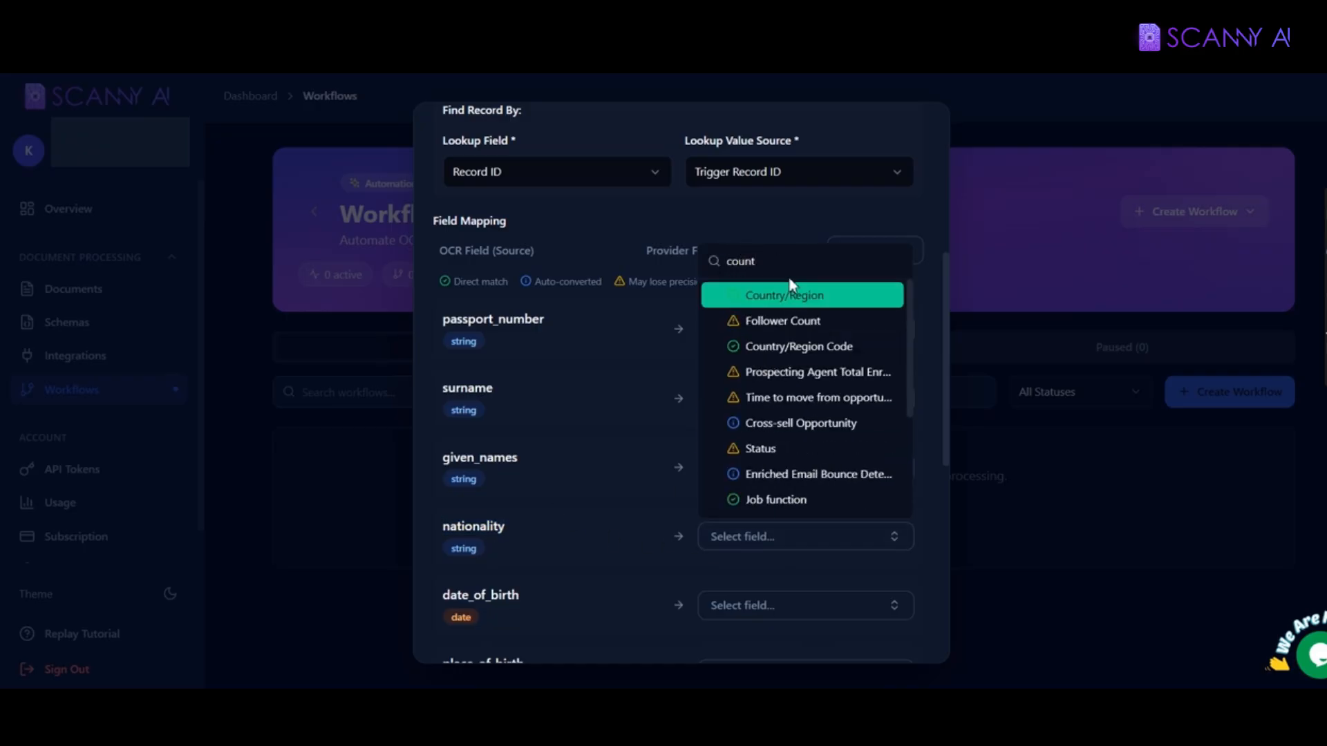
click(778, 297)
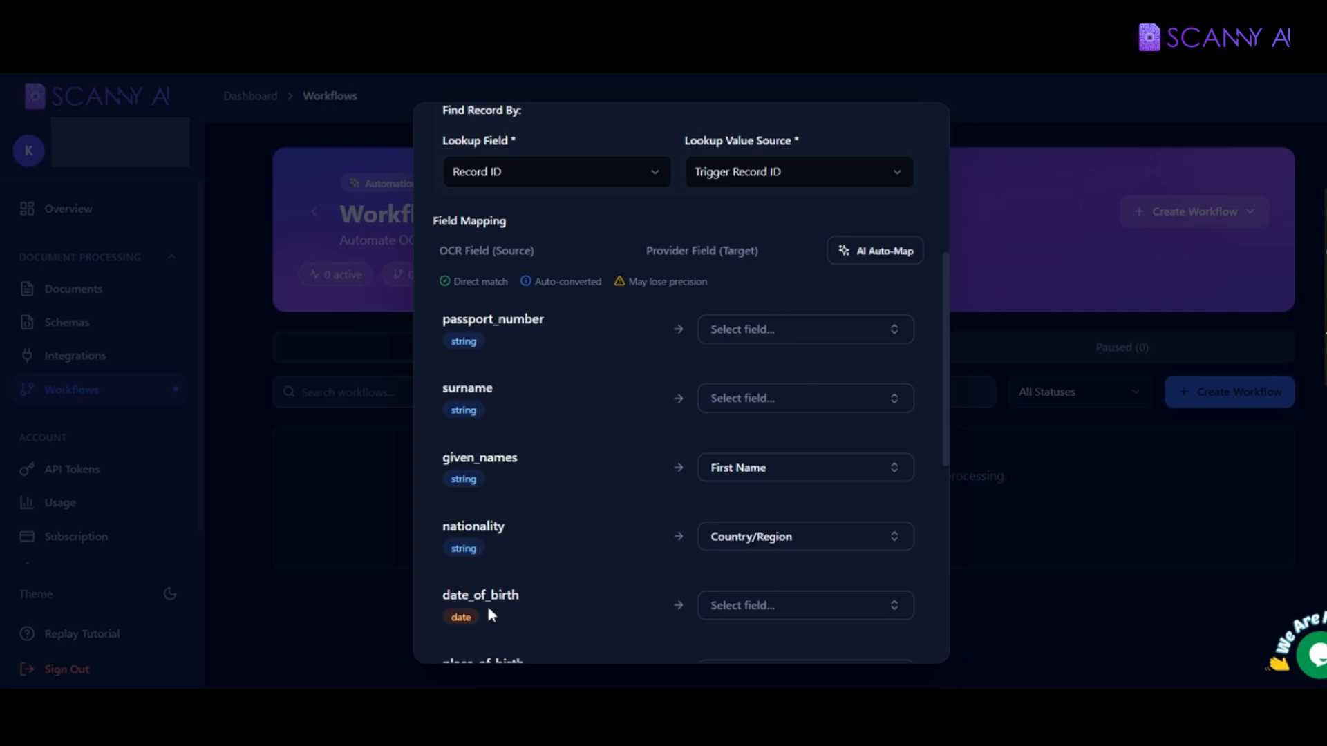
click(795, 613)
text(date)
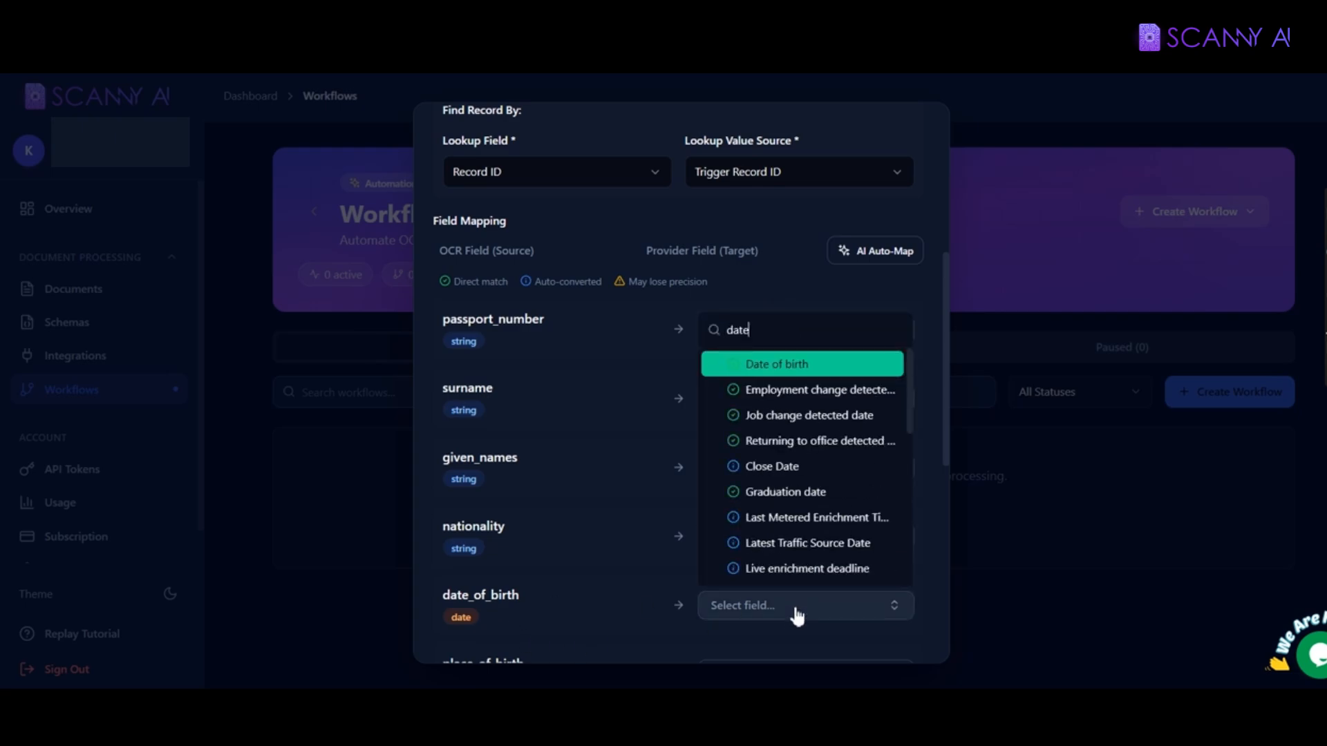
key(Return)
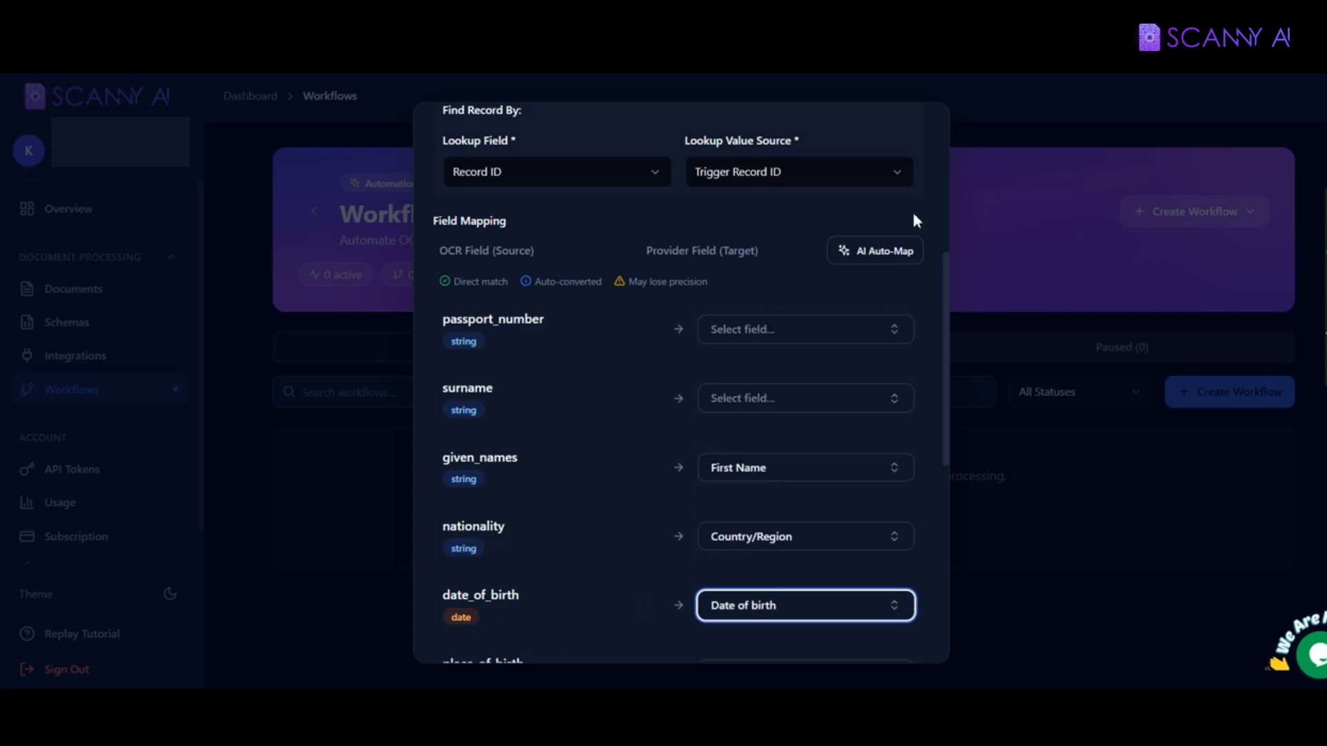
Step: Auto-map the remaining fields with AI Auto-Map and continue to Review
click(864, 255)
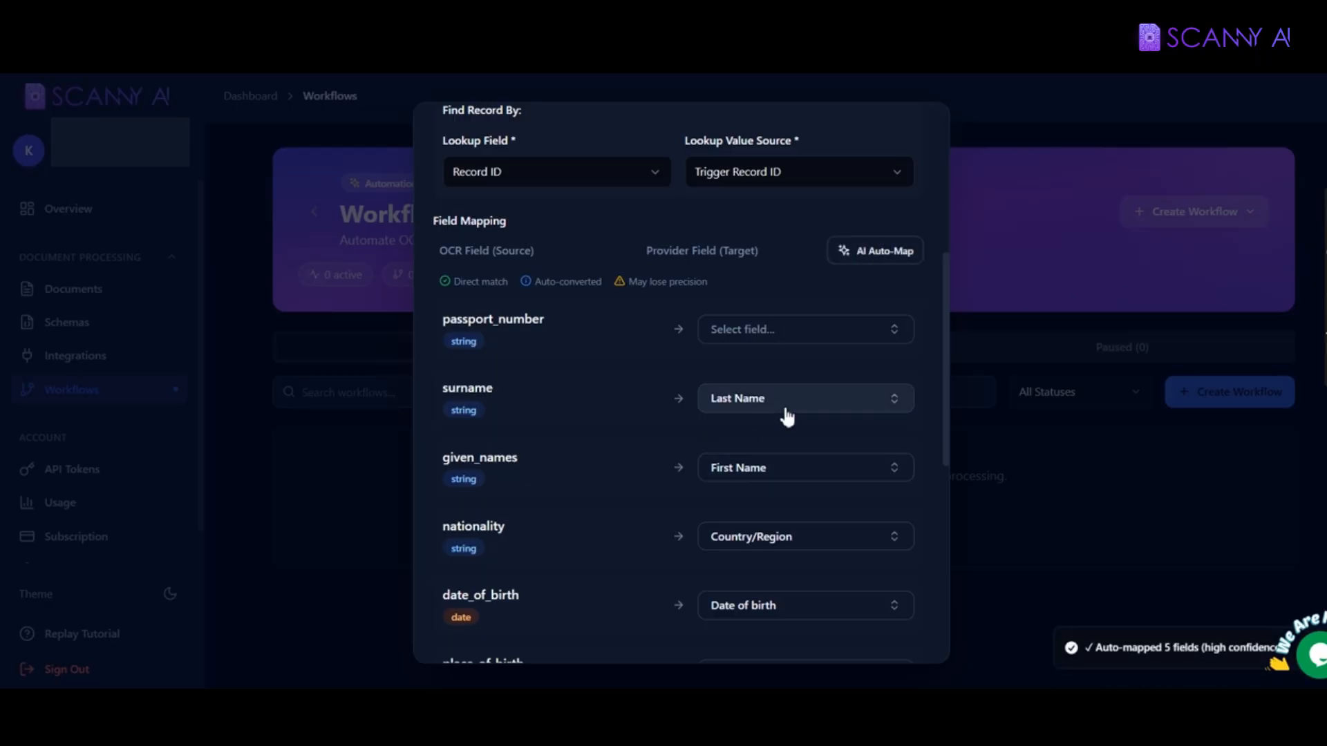
scroll(744, 421, down, 3)
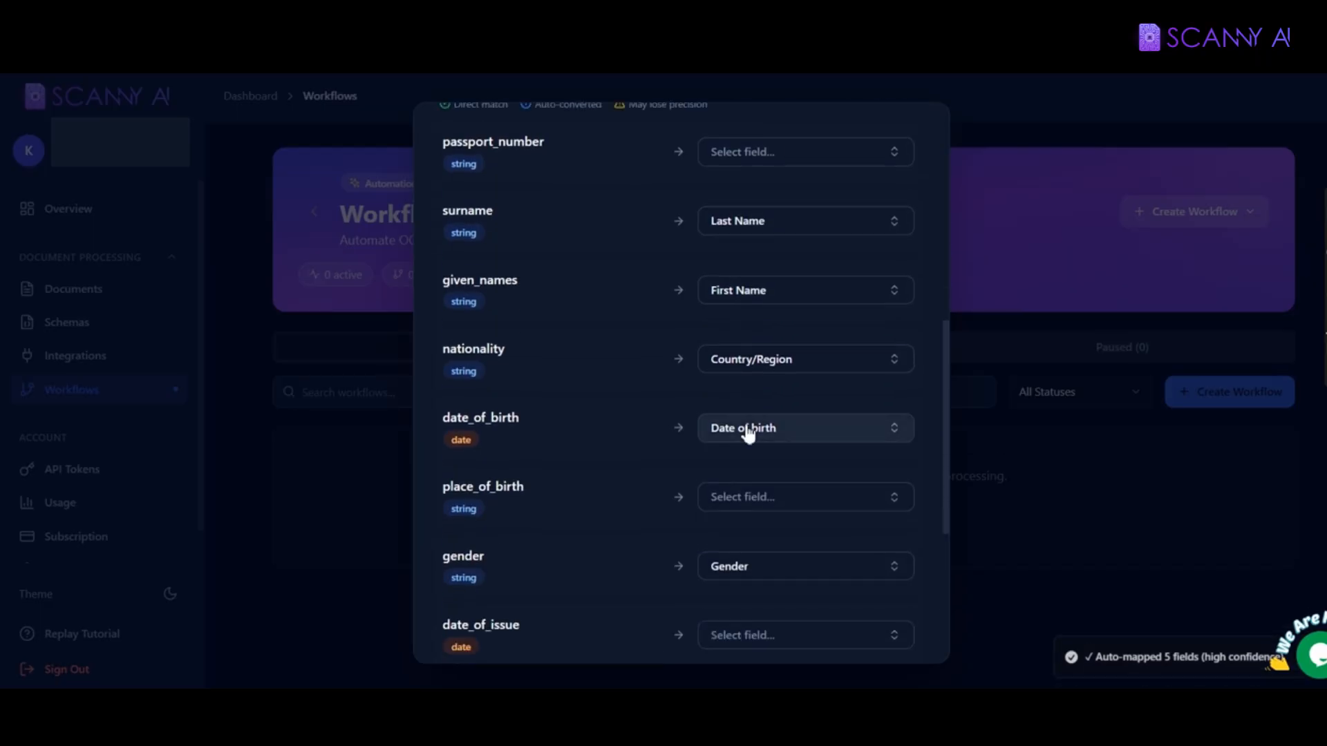
scroll(746, 428, down, 5)
click(888, 630)
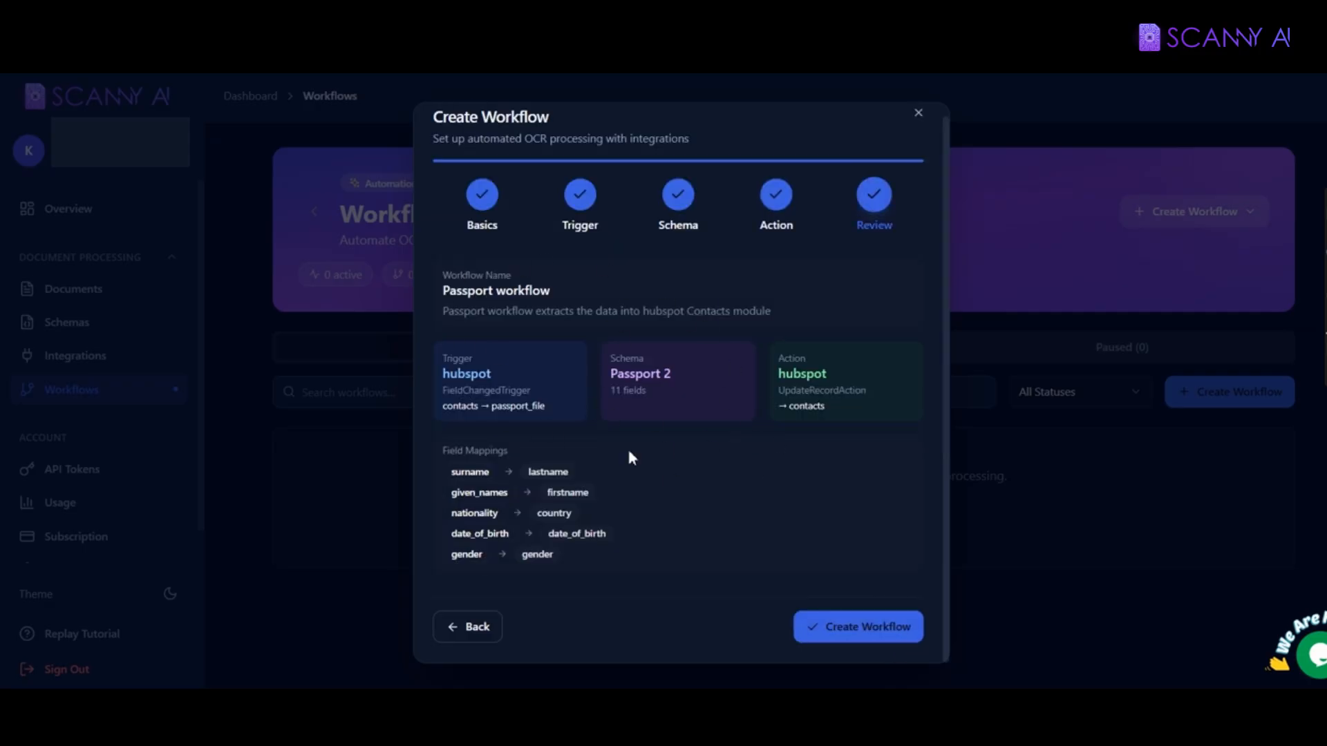
Step: Create the Passport workflow from the review screen
click(838, 633)
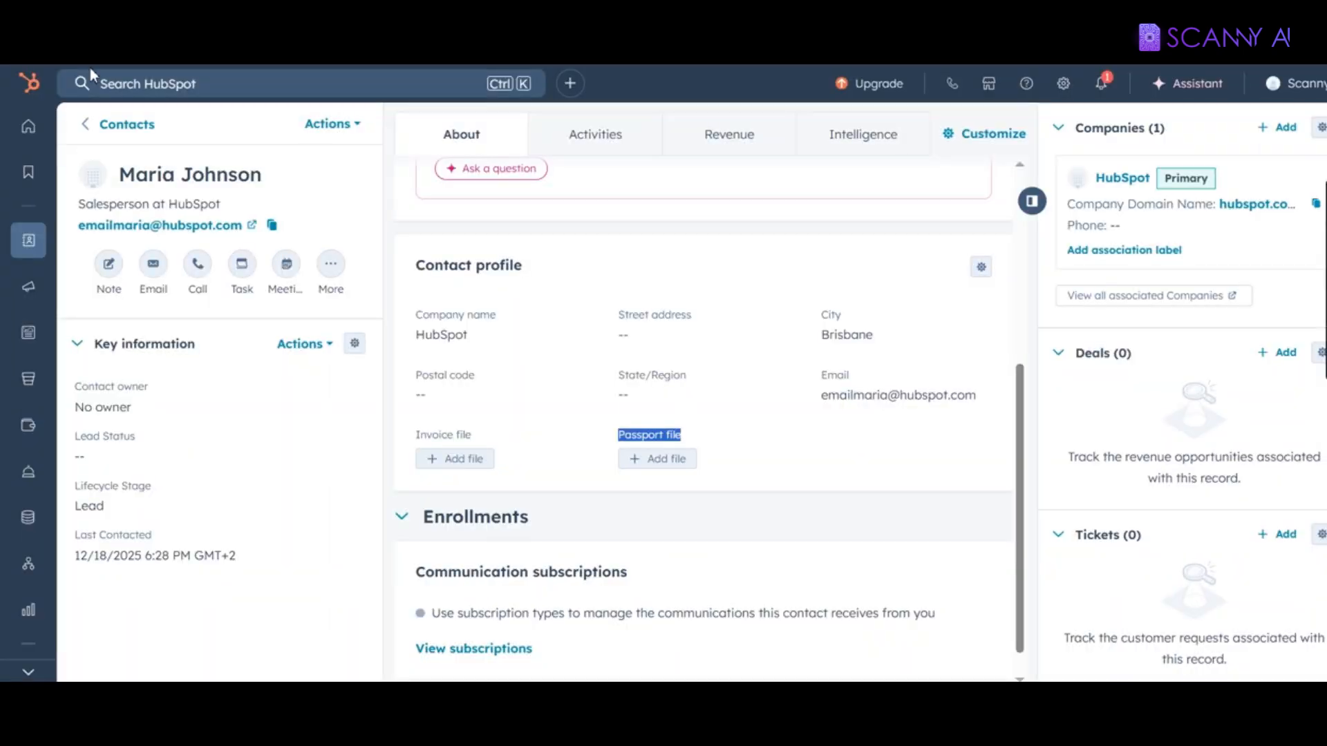
Step: Open the second contact from HubSpot's Contacts list and scroll to its Contact profile
mouse_move(26, 242)
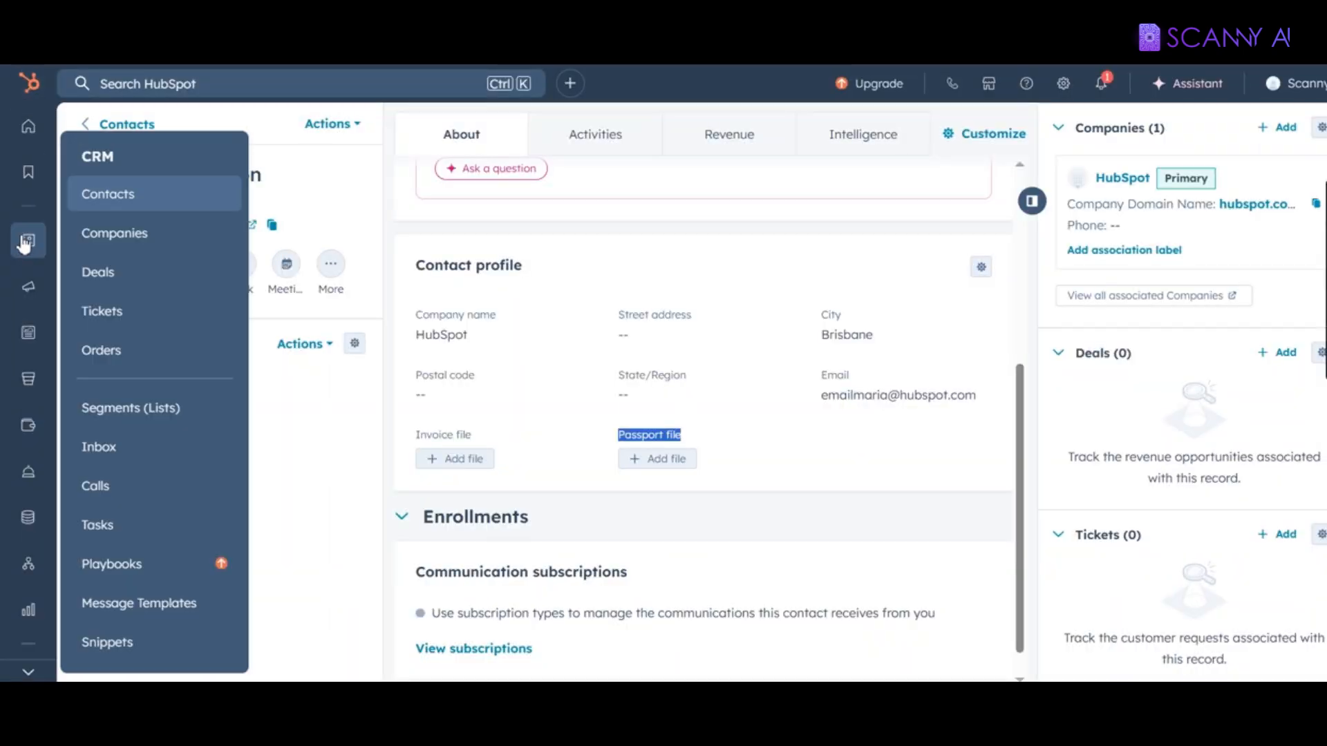
click(101, 196)
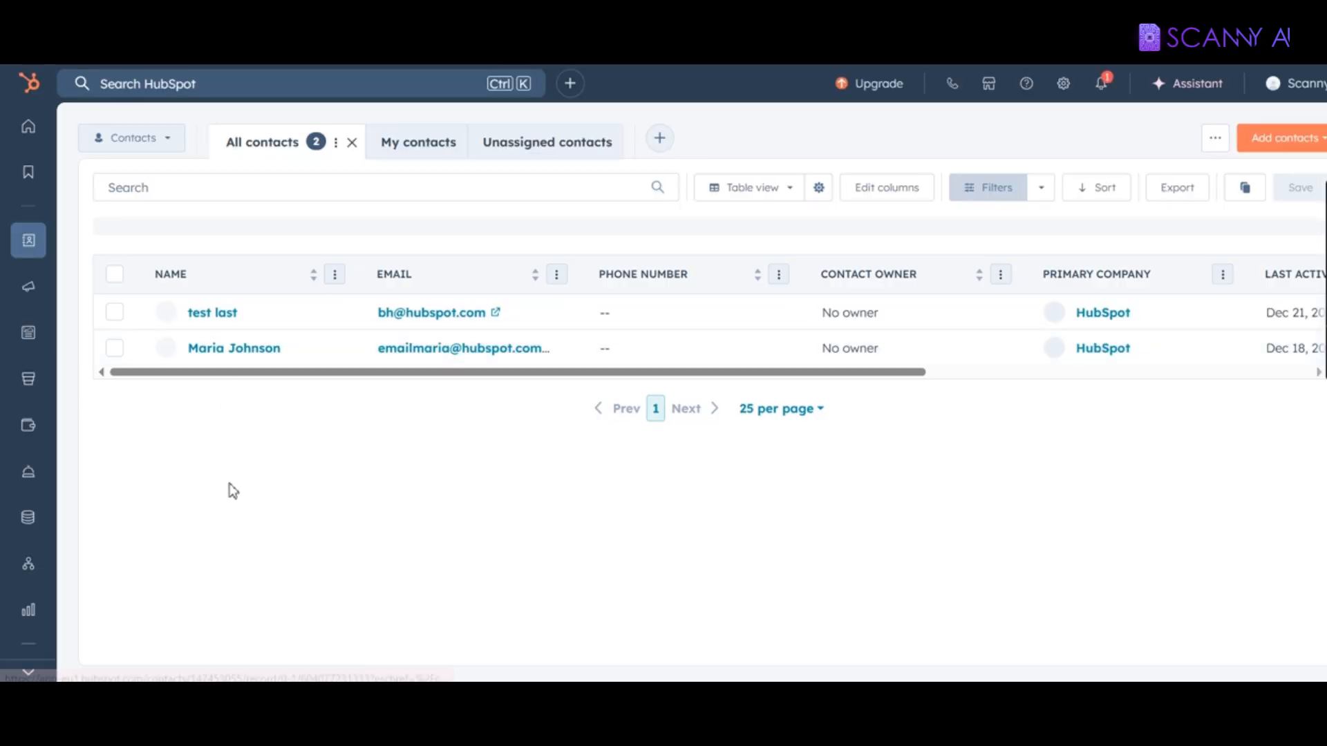
click(238, 356)
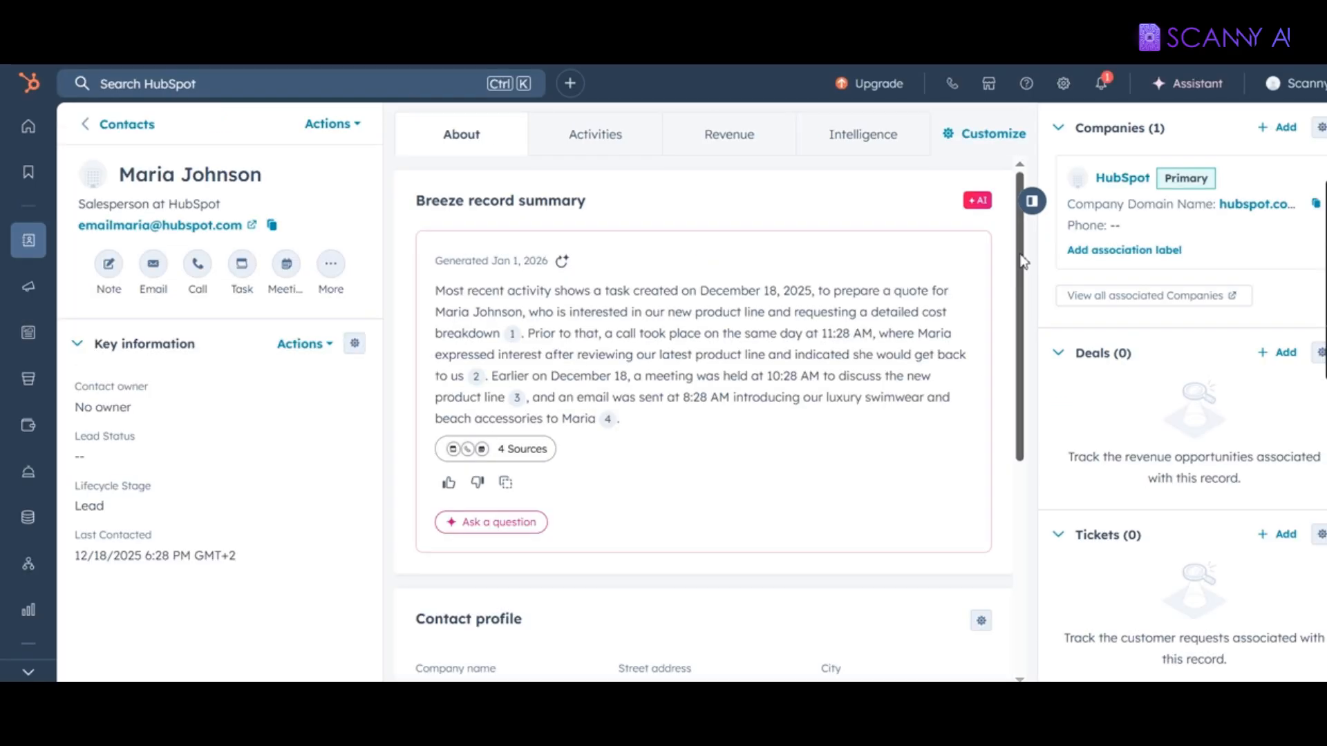
scroll(1015, 404, down, 3)
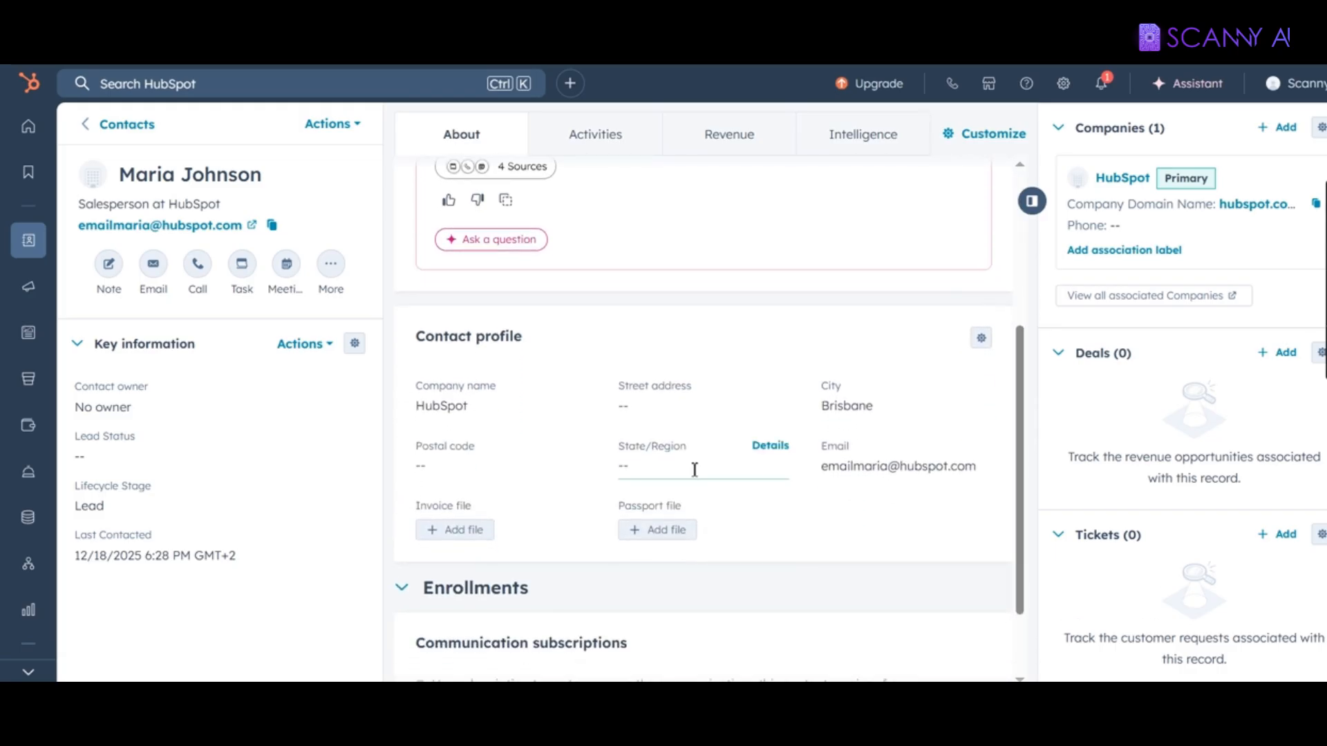
Step: Upload PASSPORT.jpg from Downloads into the contact's Passport file field
click(653, 533)
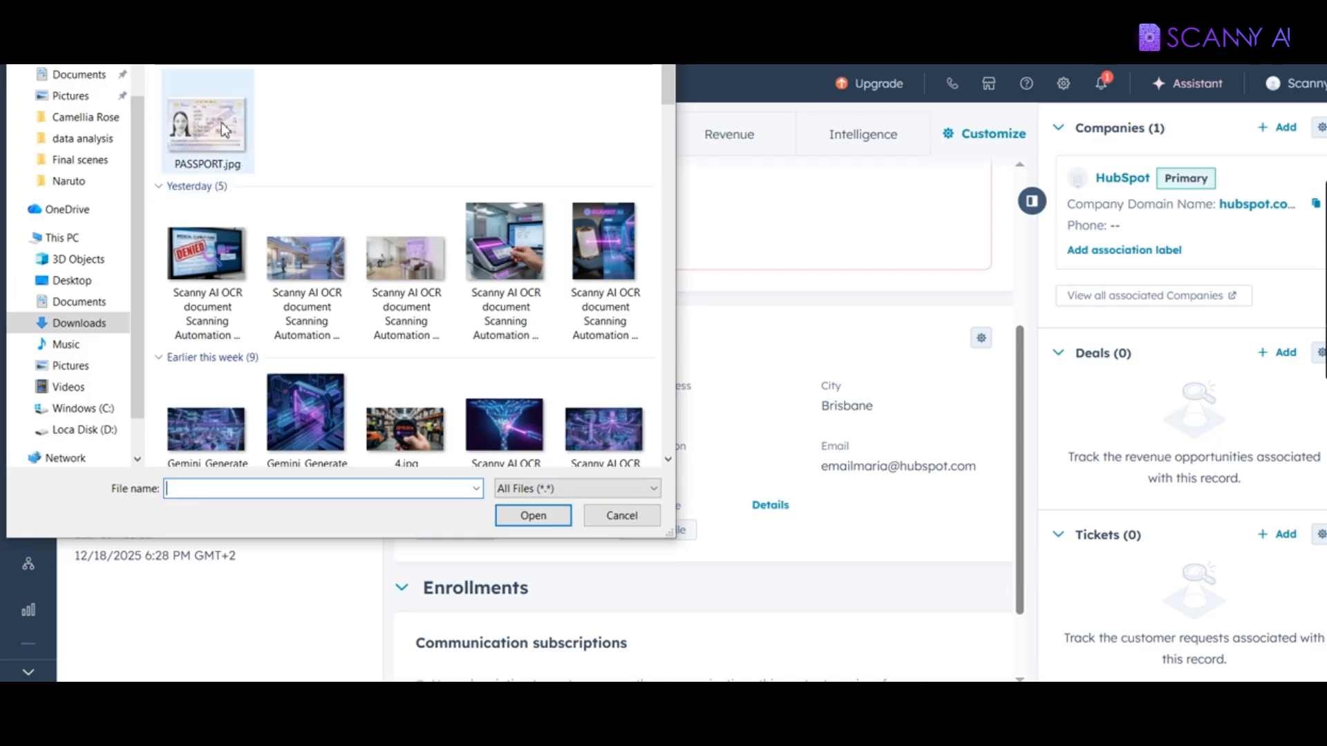
click(190, 138)
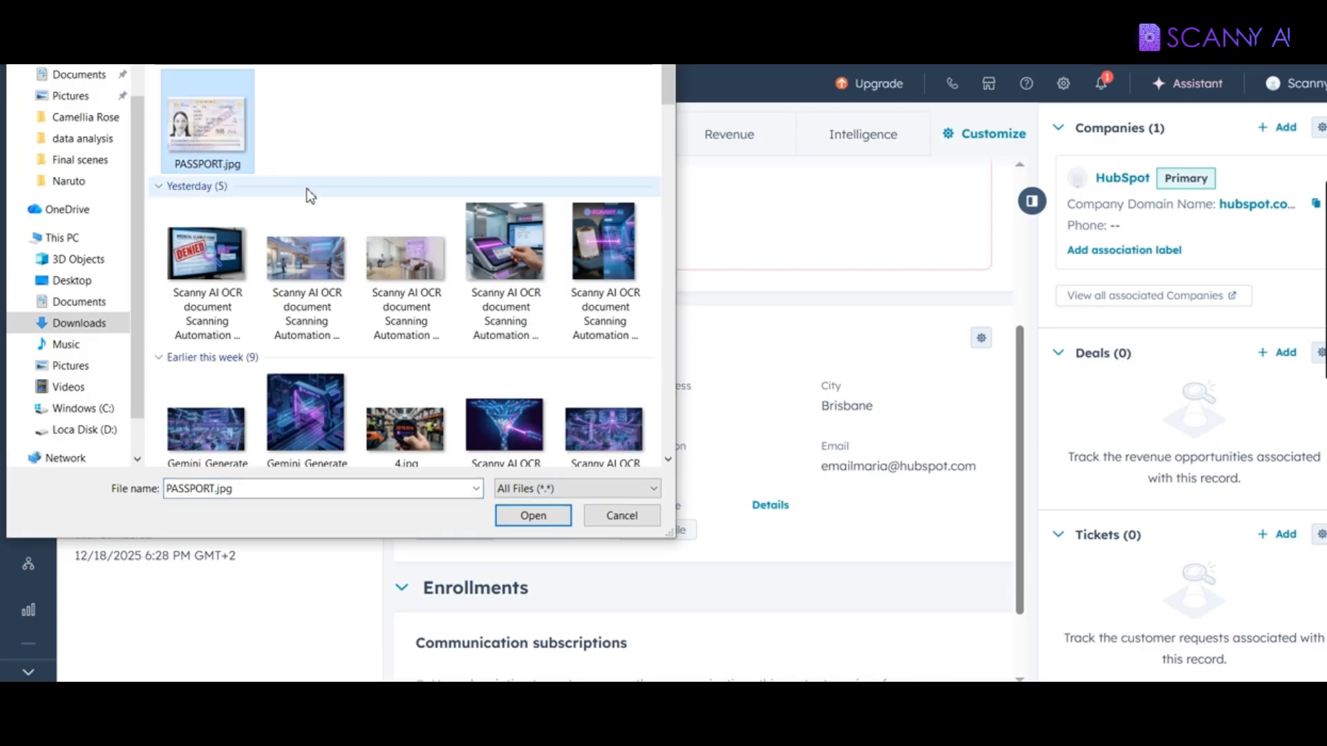
double_click(237, 136)
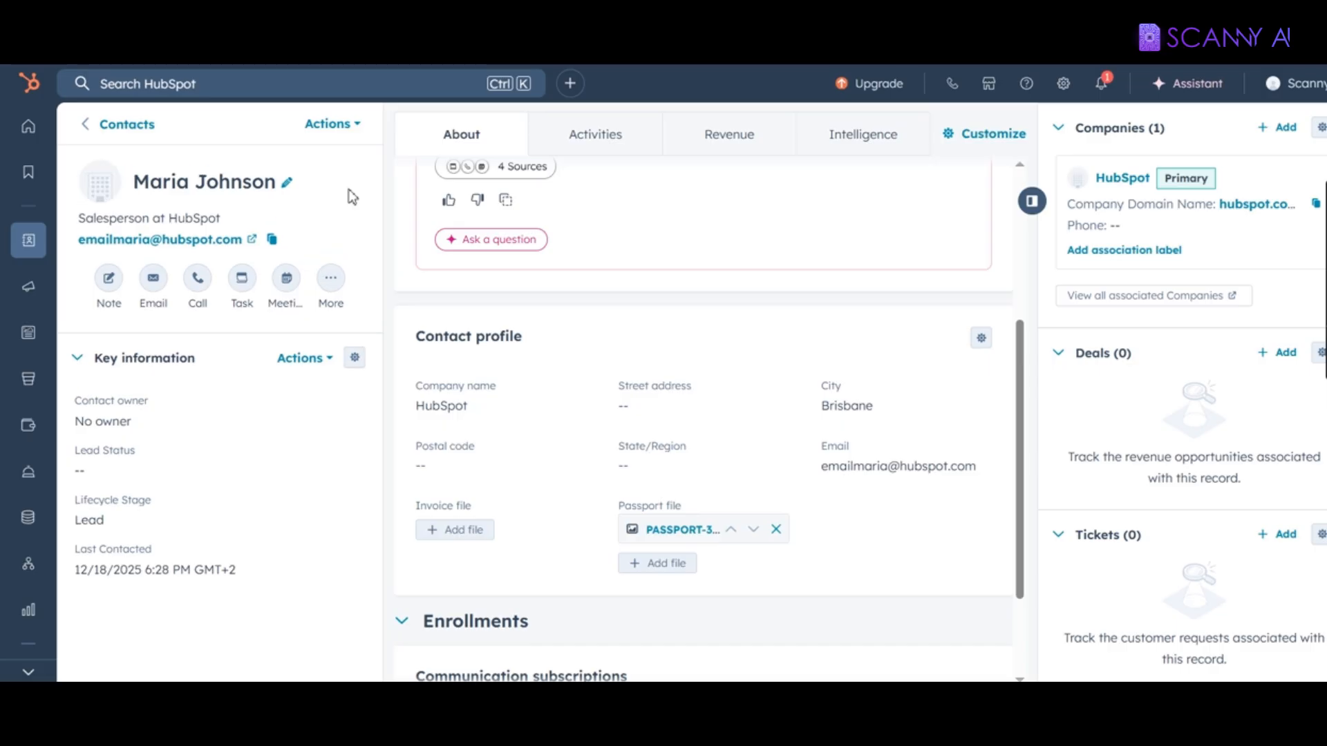
Step: Reload the contact page and confirm its name now shows the passport holder's name
key(F5)
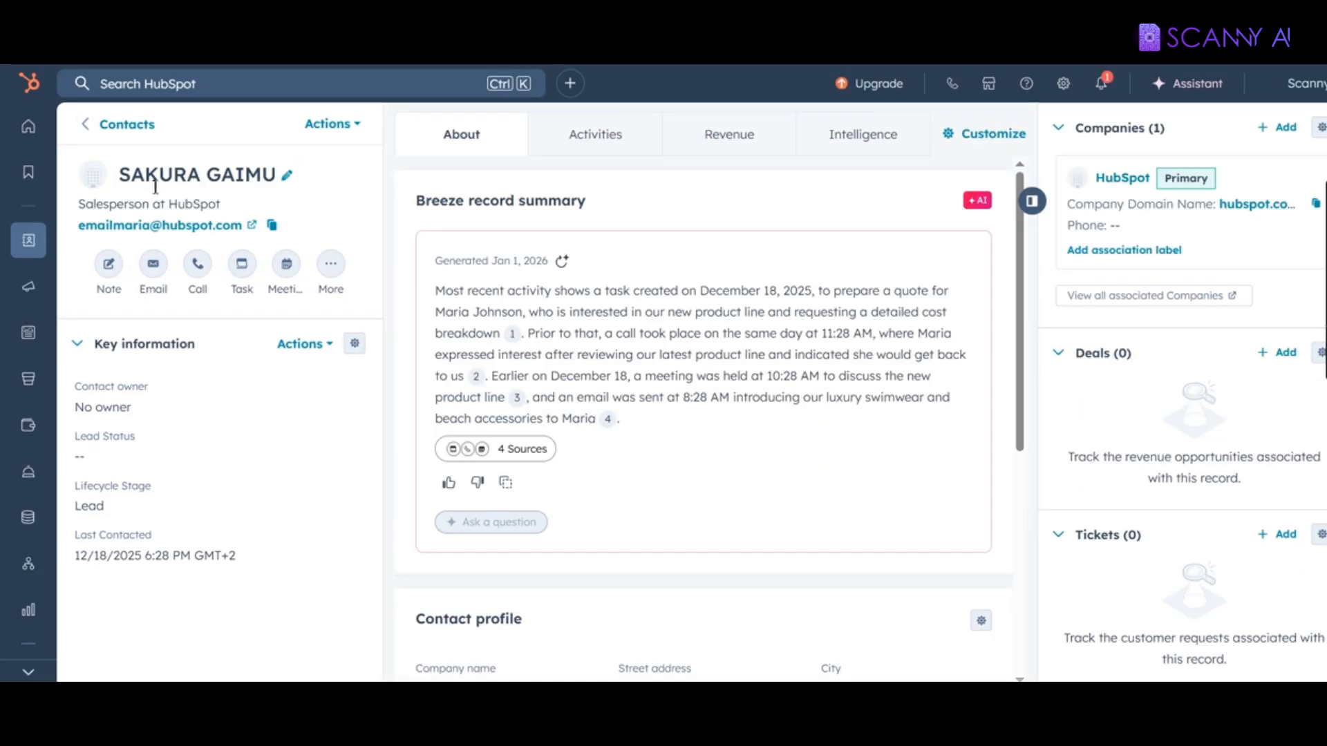
drag(118, 176, 244, 177)
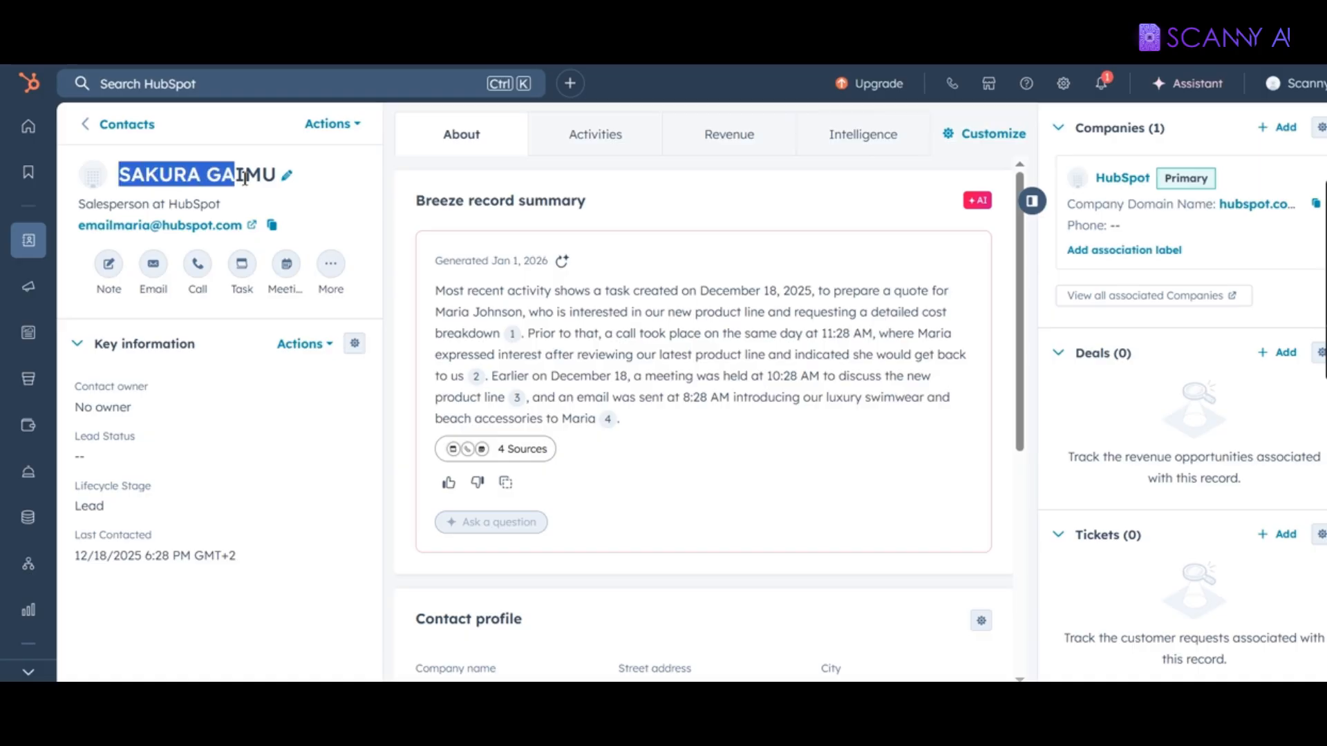
click(362, 222)
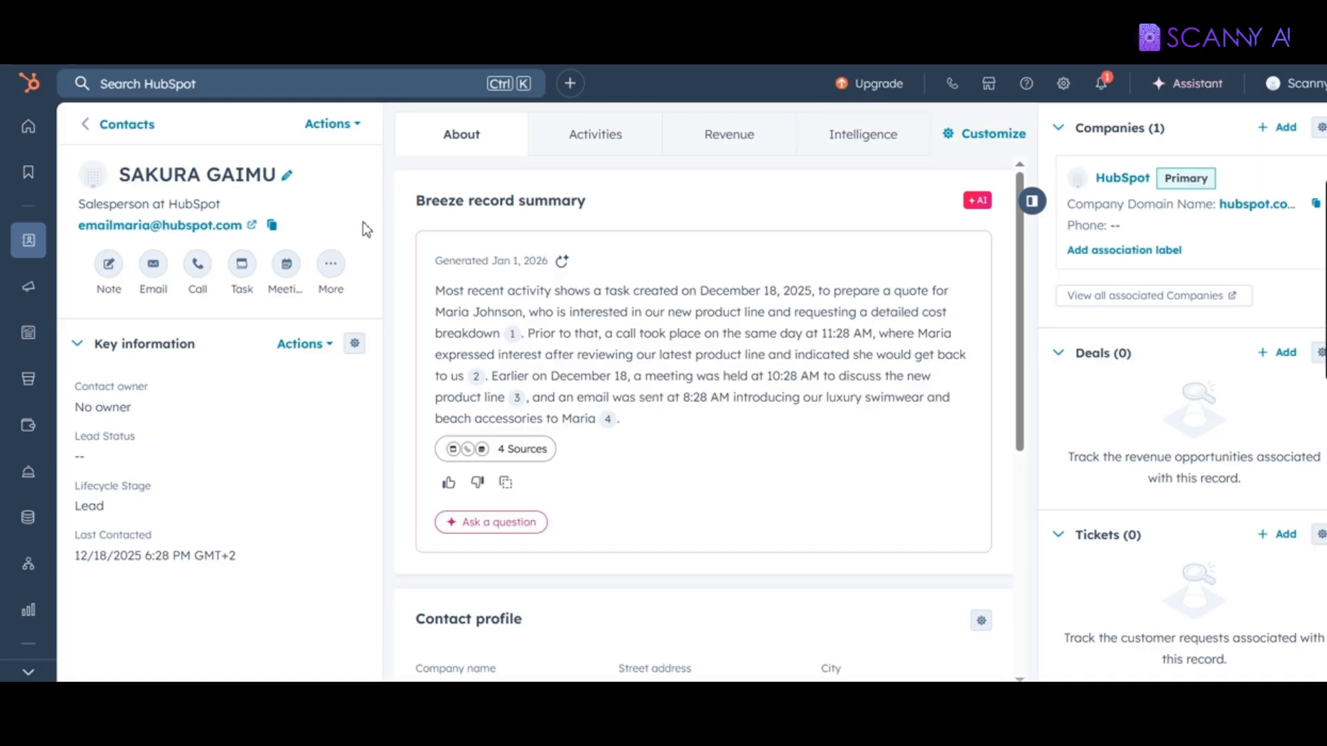